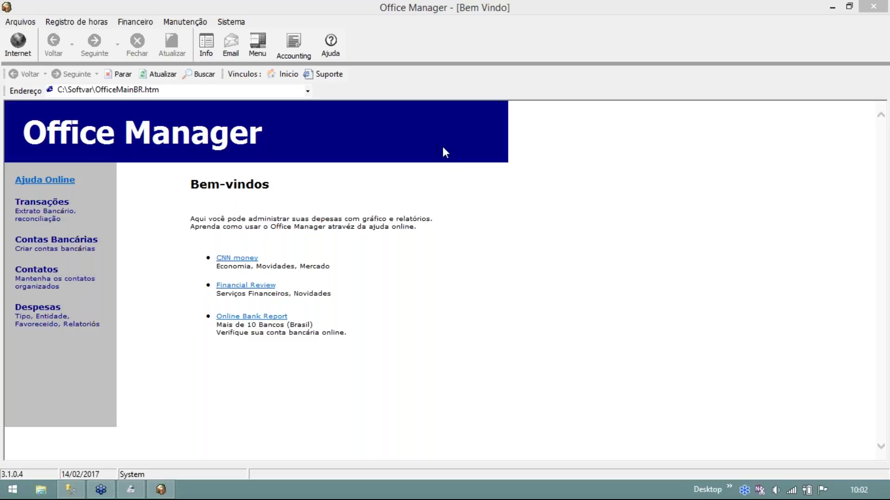
Open the list of registered banks (Bancos).
click(139, 23)
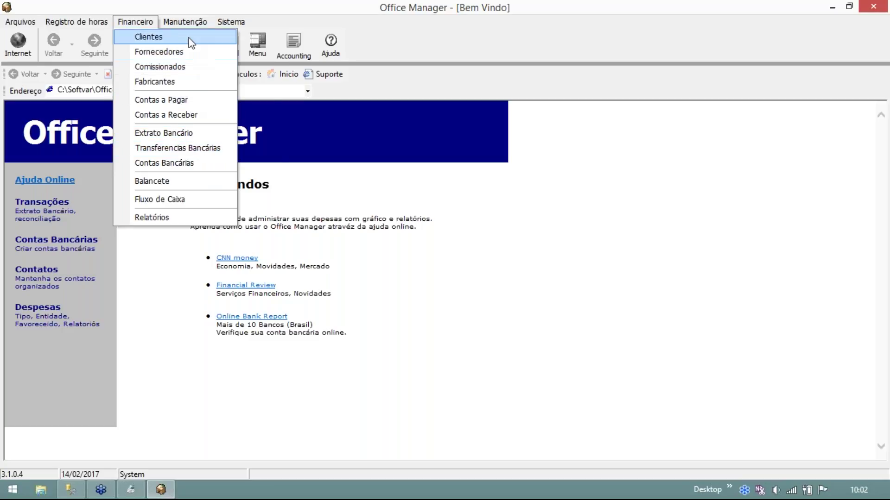
mouse_move(188, 23)
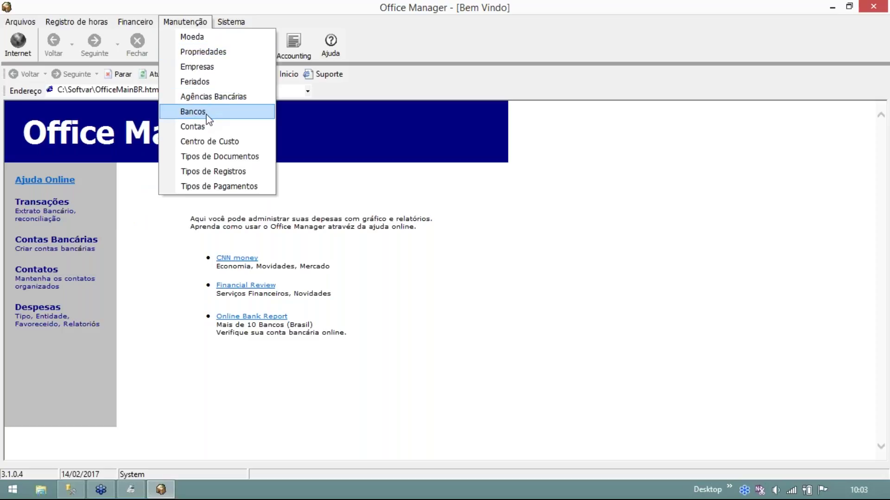
click(193, 111)
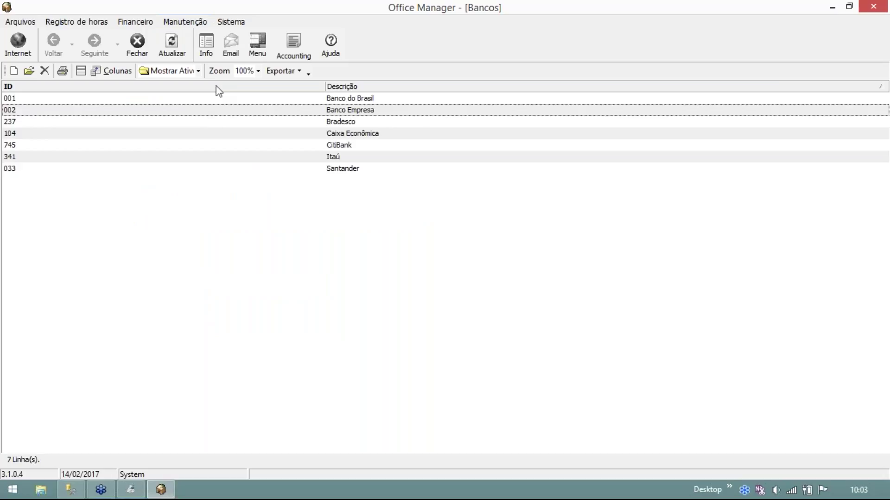
Open the bank branches list (Agências Bancárias) and look through the Santander and Itaú branches.
click(188, 22)
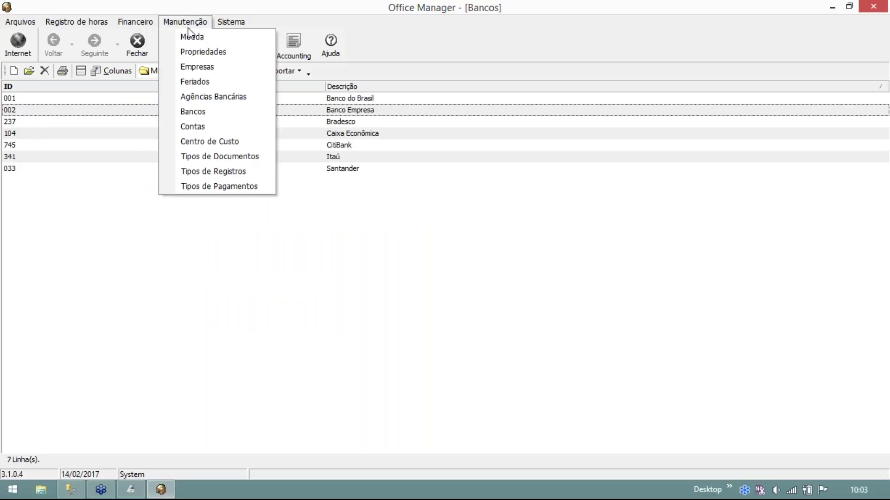
click(211, 97)
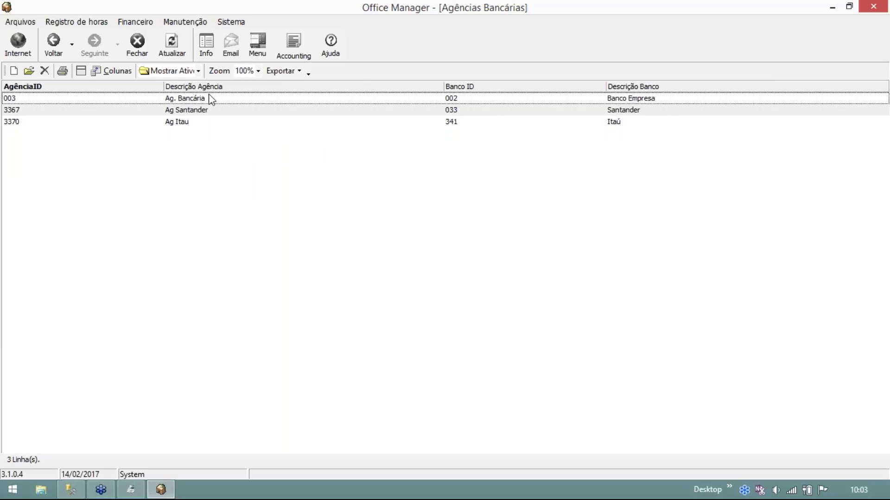
click(188, 101)
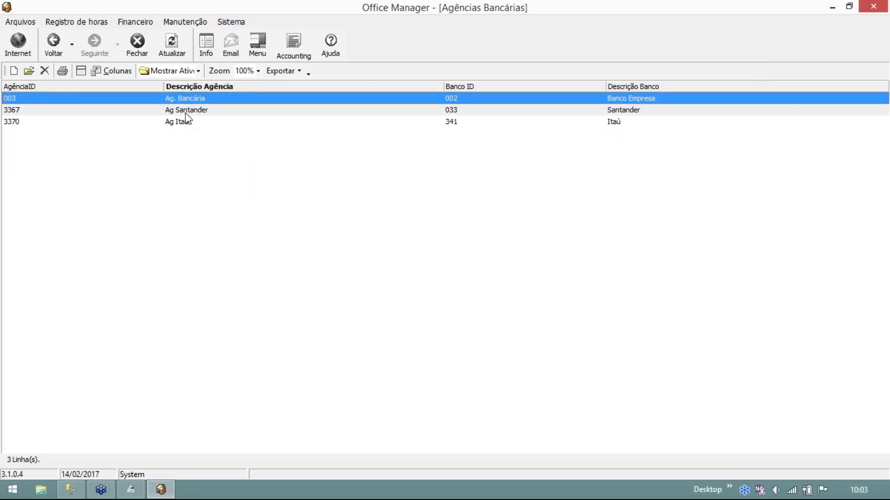
click(186, 111)
click(186, 122)
click(186, 112)
click(187, 122)
Open the Conta Santander record from the accounts list (Contas) and examine its company, bank and branch.
click(186, 23)
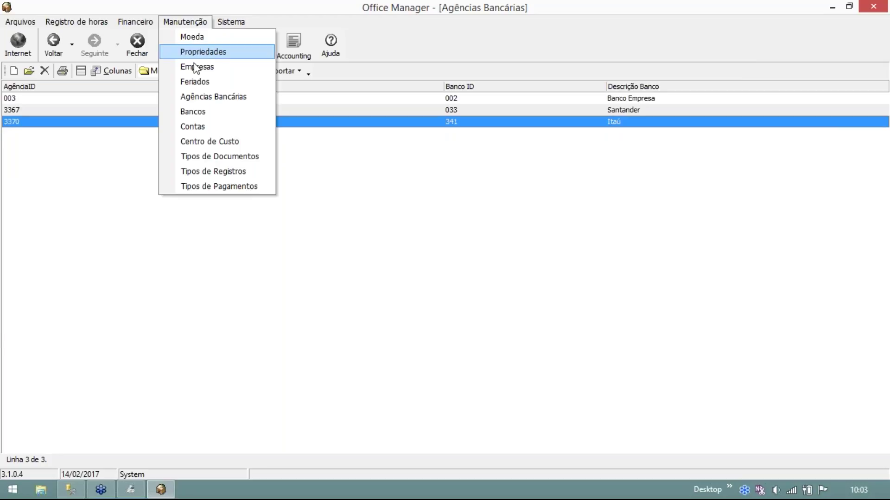
click(196, 127)
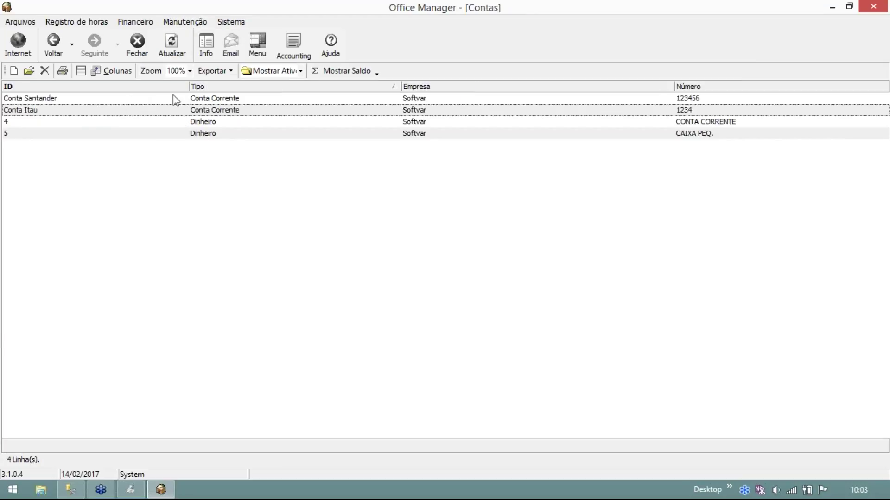
click(206, 104)
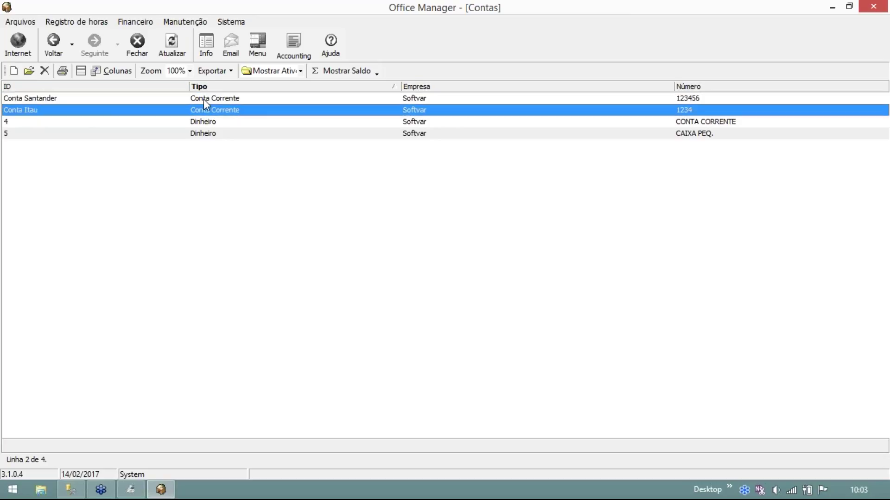
click(203, 97)
double_click(203, 97)
drag(325, 74, 166, 51)
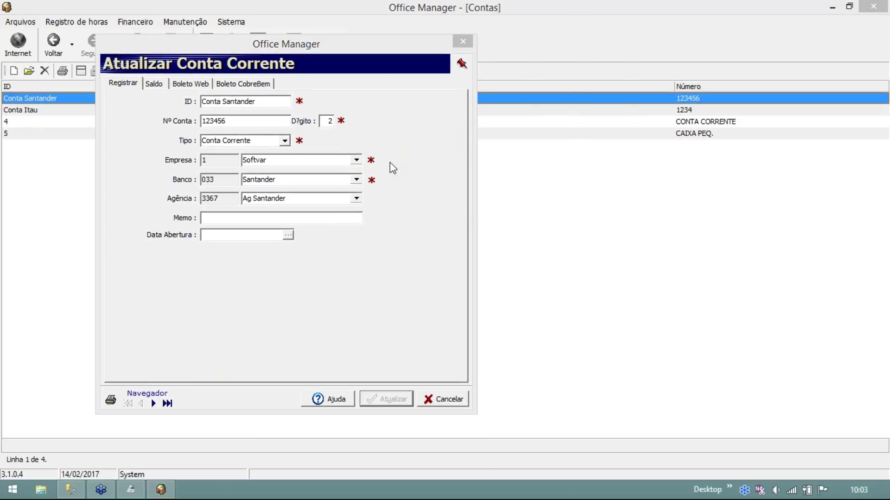
click(281, 161)
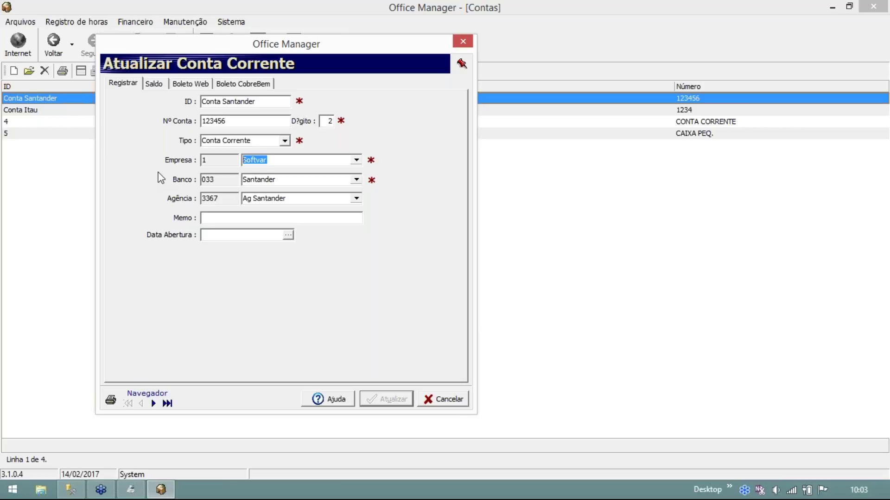
Review the Santander account's Boleto Web wallet and beneficiary code, recheck its registration data, and close the record without saving.
click(189, 84)
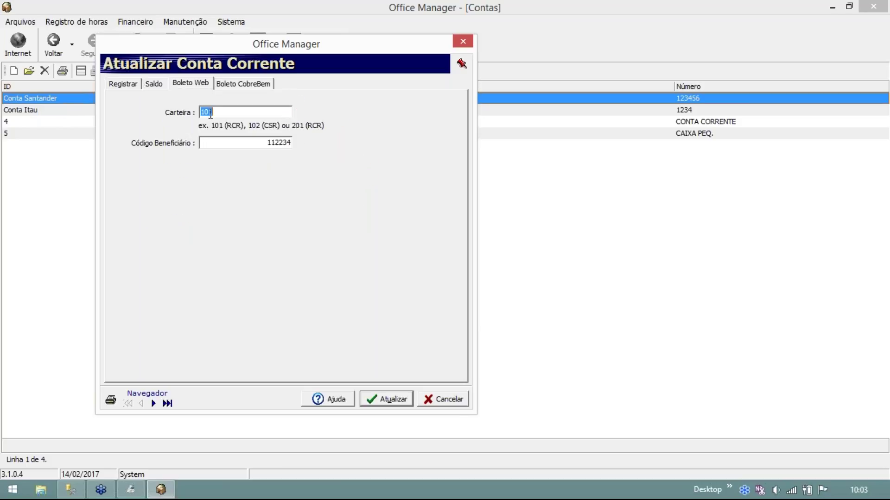
drag(216, 142, 173, 143)
click(272, 143)
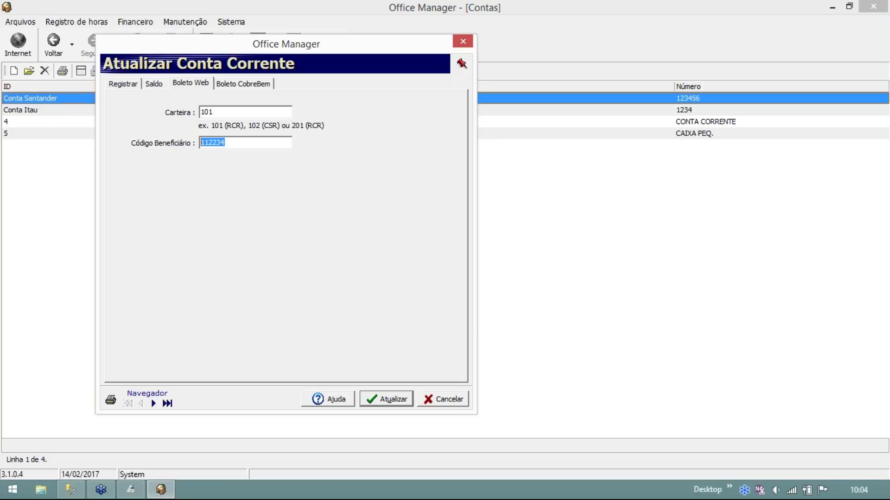
click(118, 84)
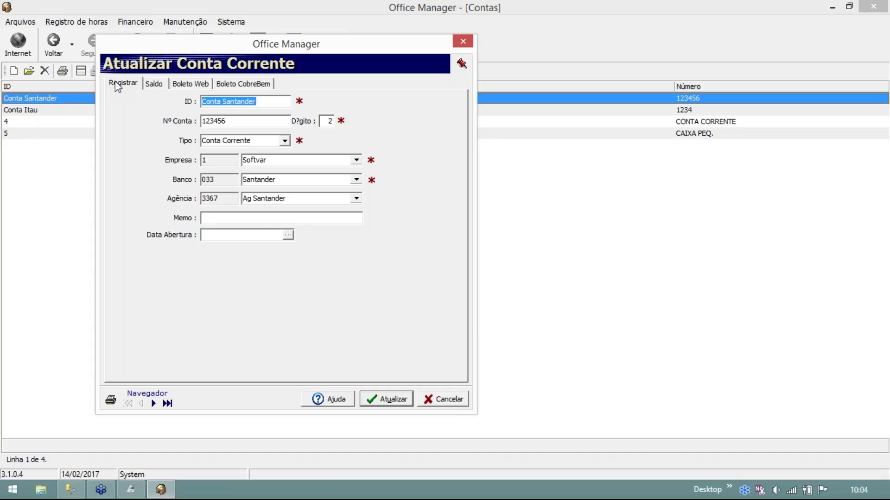
click(462, 43)
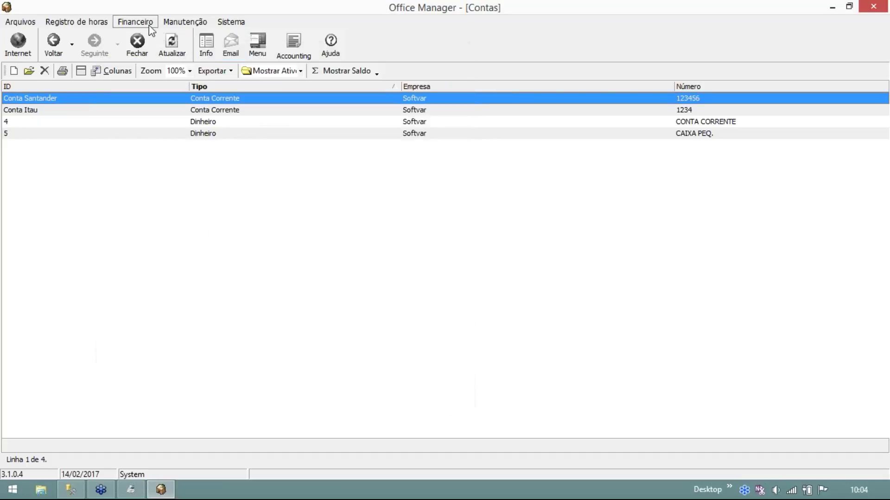
Open the bank transfers list (Transferencias Bancárias) and start a new transfer record.
click(147, 23)
click(185, 155)
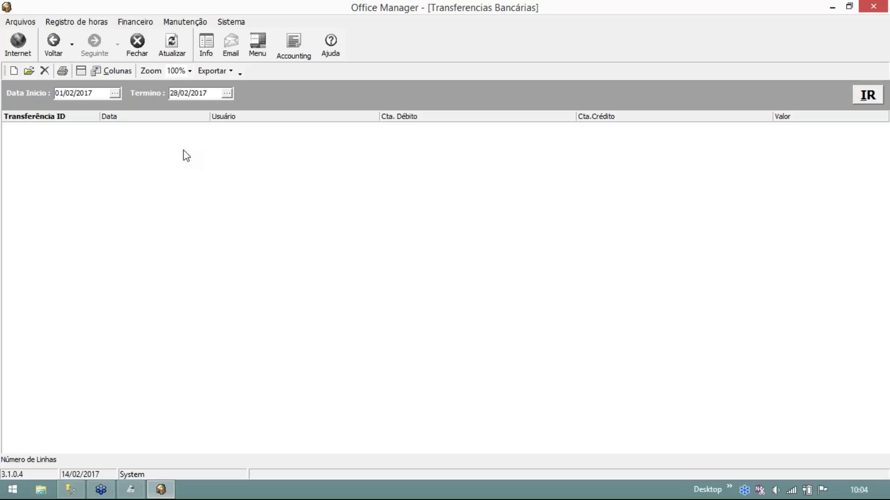
click(10, 76)
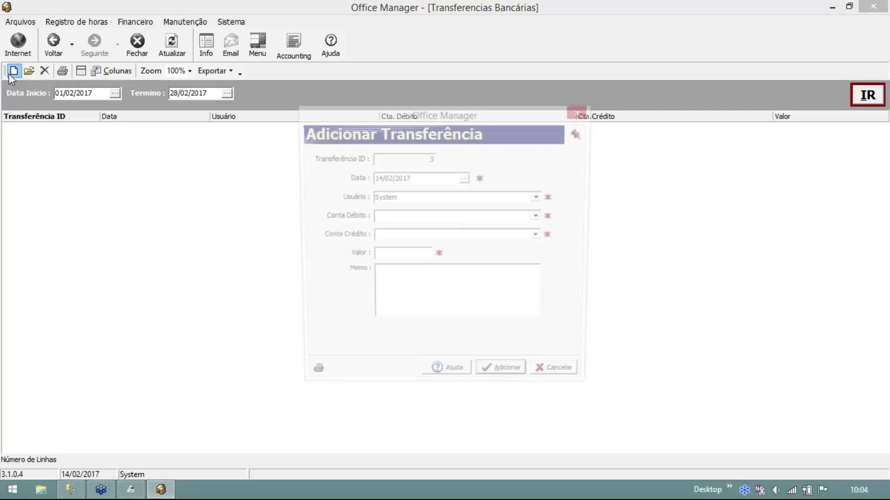
drag(235, 73, 229, 72)
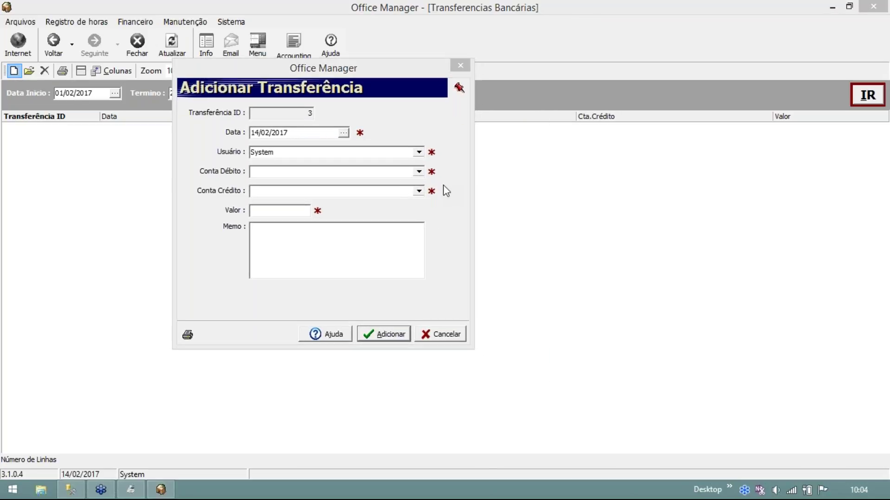
drag(363, 72, 323, 36)
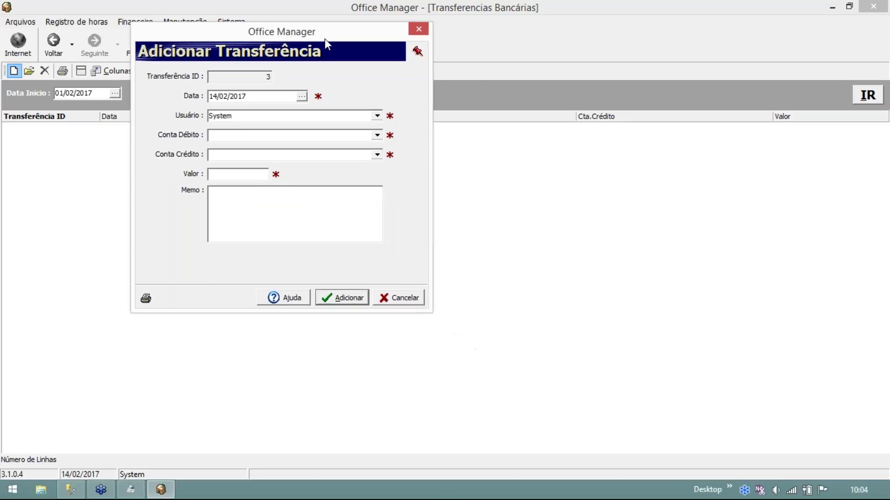
Set the transfer's debit account to the Santander checking account and its credit account to CAIXA PEQ.
click(377, 135)
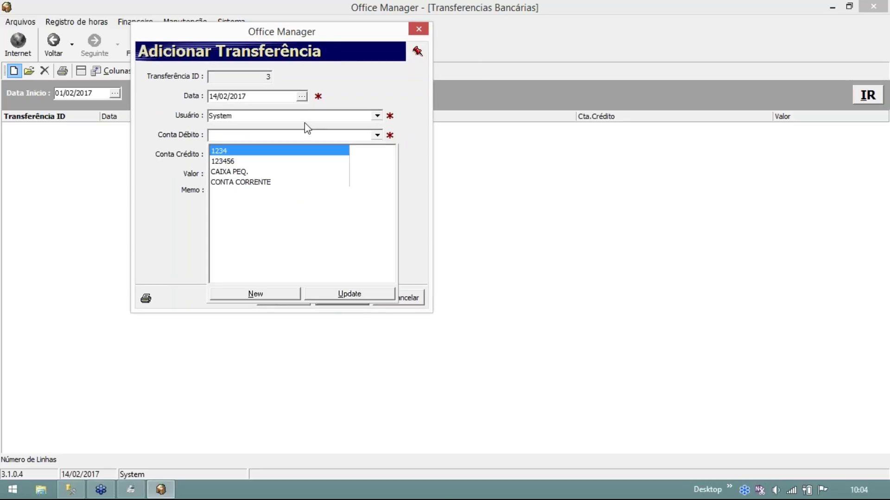
click(235, 160)
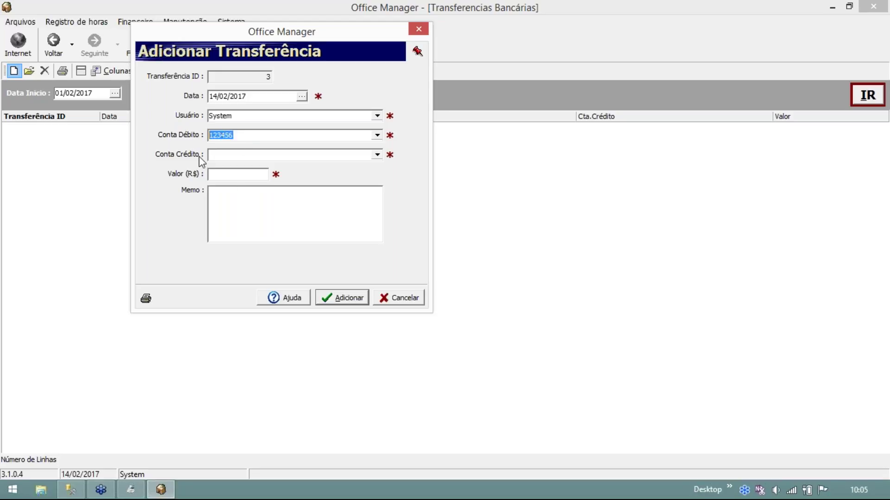
click(378, 155)
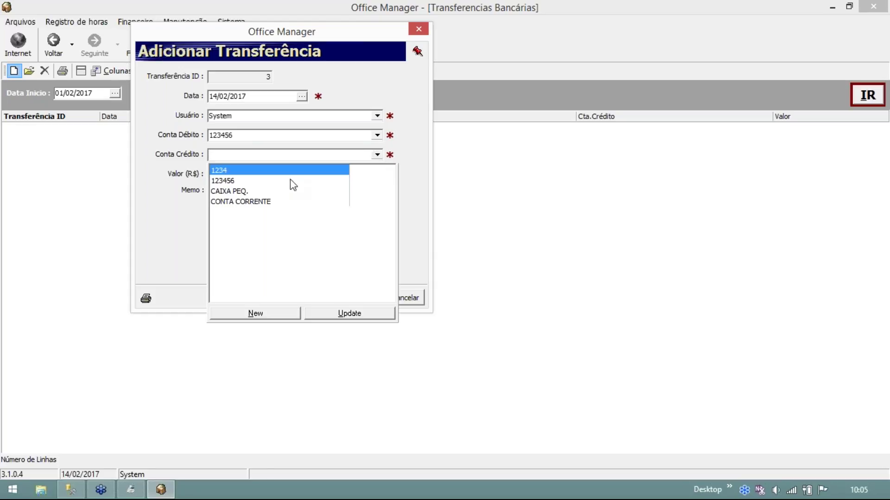
click(240, 191)
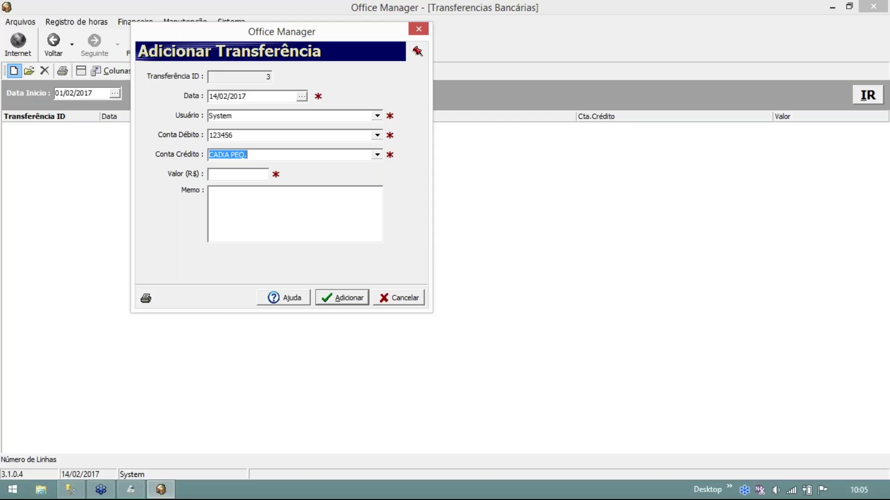
click(243, 135)
key(Tab)
Set the transfer value to R$ 100, leaving the memo empty.
click(221, 176)
text(100)
drag(245, 175, 192, 185)
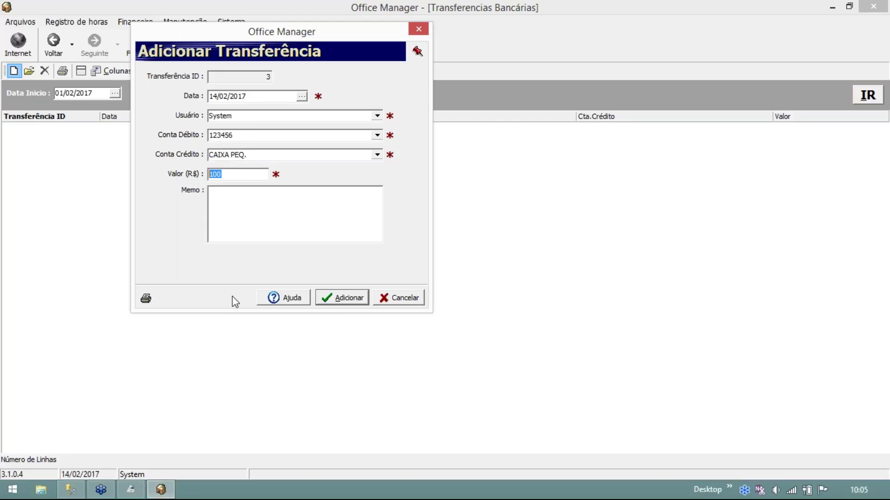
click(235, 221)
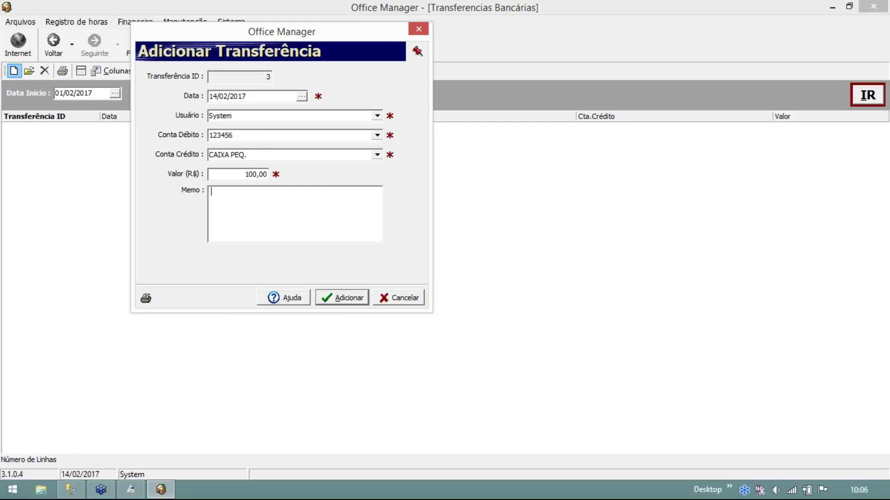
Check the new transfer's date and user fields, including the date calendar, without changing them.
drag(246, 96, 173, 93)
drag(247, 117, 173, 115)
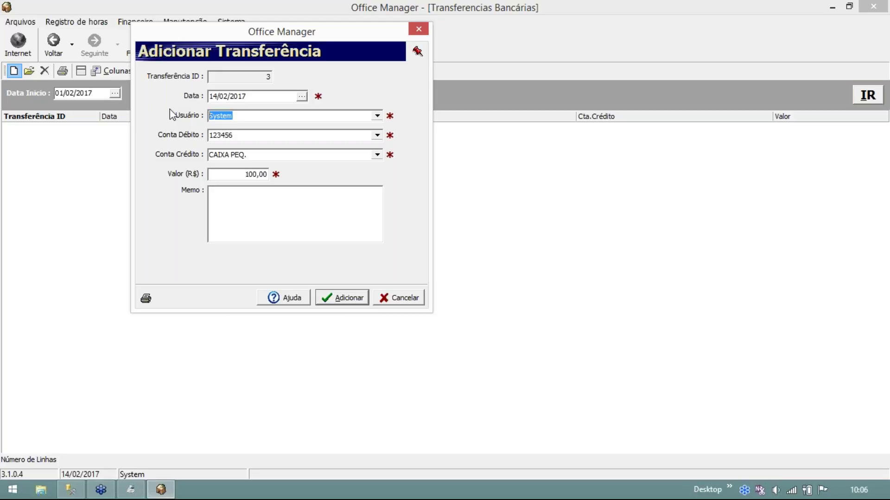
click(302, 97)
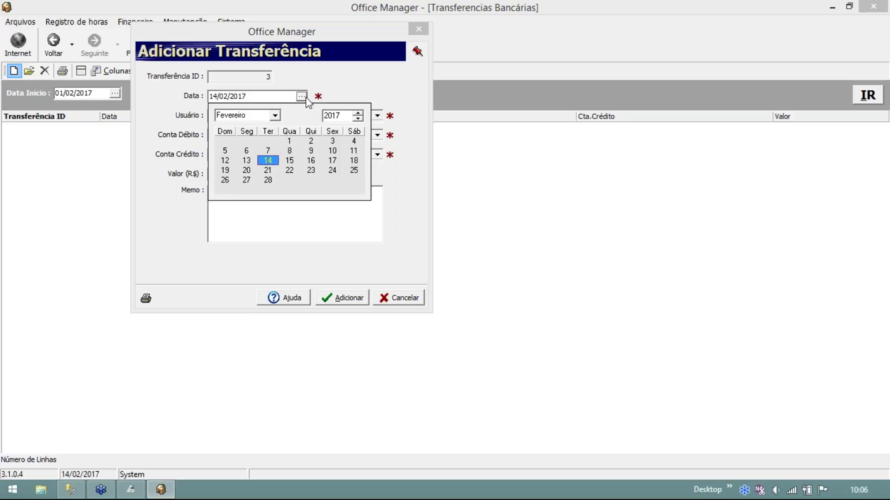
click(326, 93)
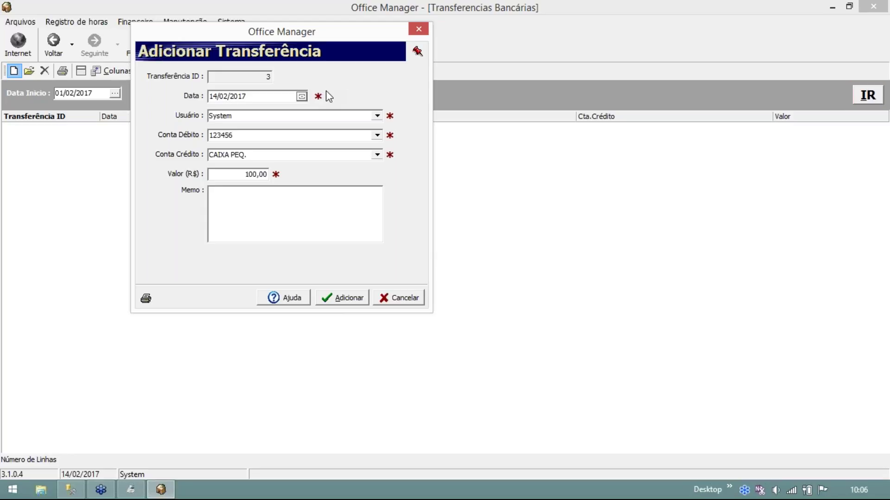
click(377, 116)
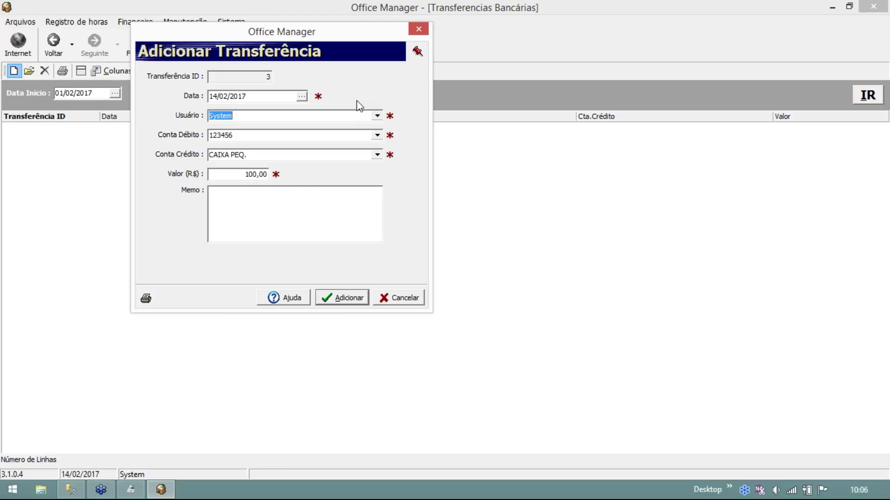
Save the new transfer and list the transfers for the period 01/02/2017 to 28/02/2017.
click(351, 298)
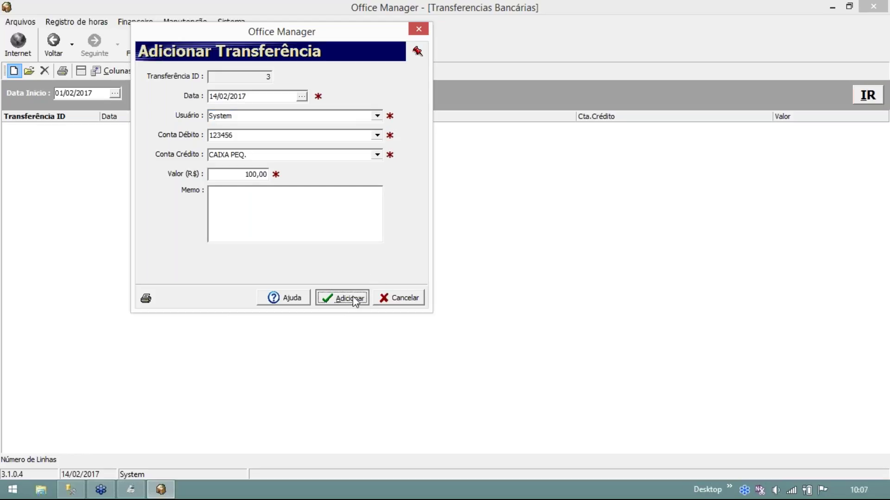
click(407, 280)
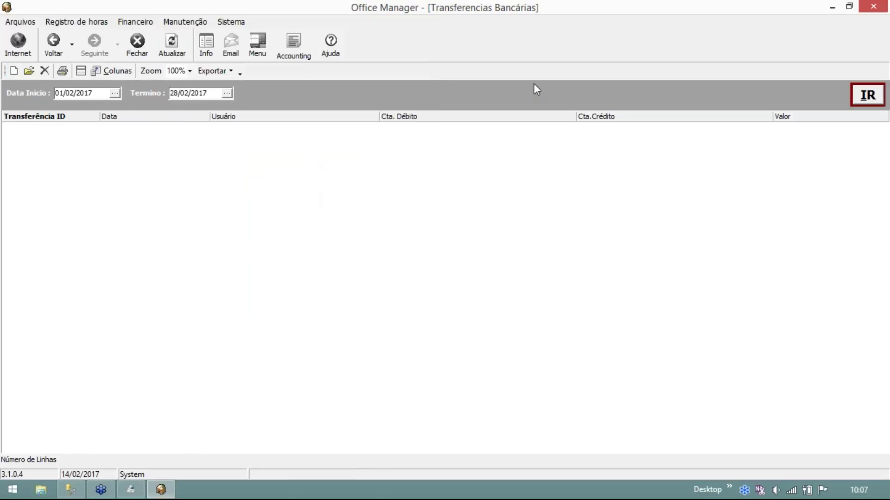
click(878, 94)
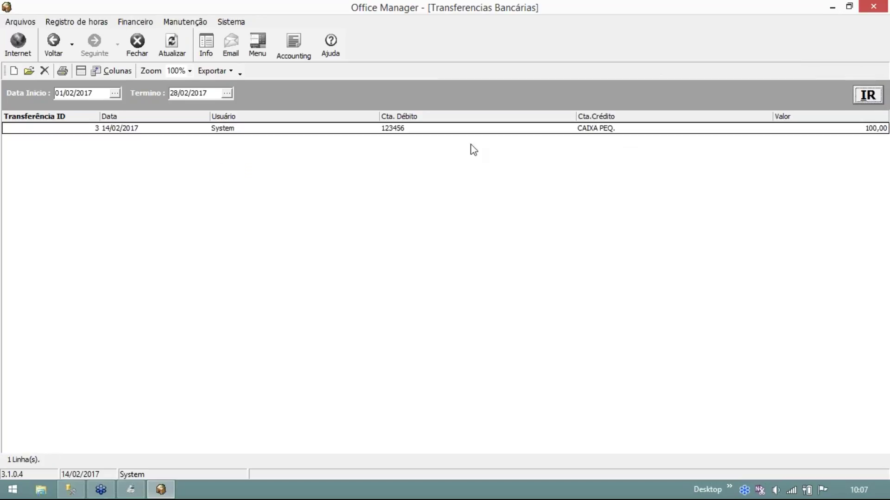
Open the saved R$ 100 transfer to review its details, and close it without changes.
click(163, 130)
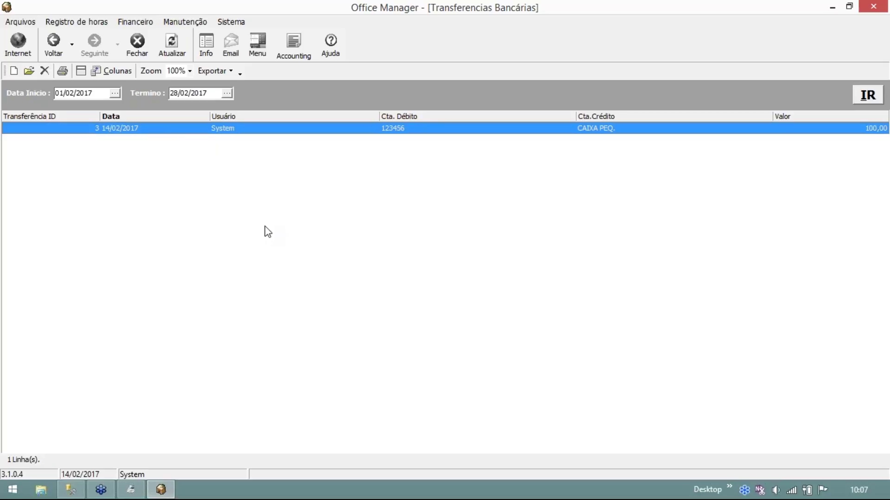
click(230, 130)
double_click(230, 132)
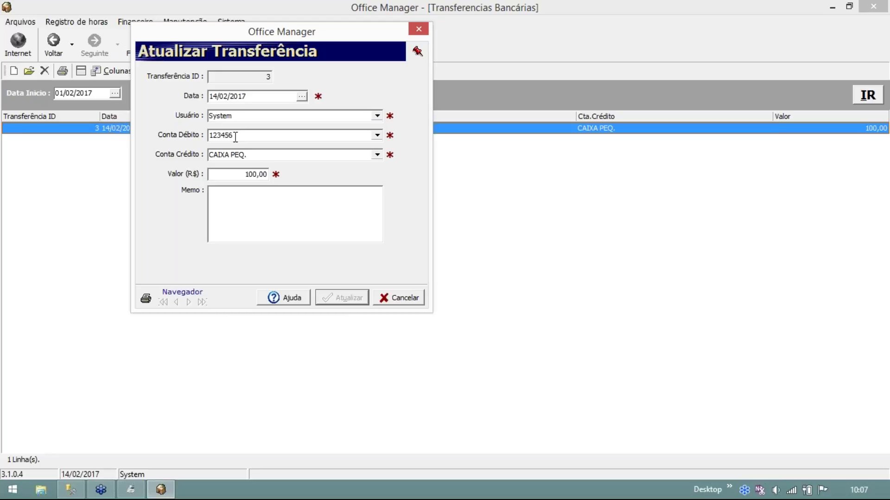
key(Tab)
key(shift+Tab)
click(391, 300)
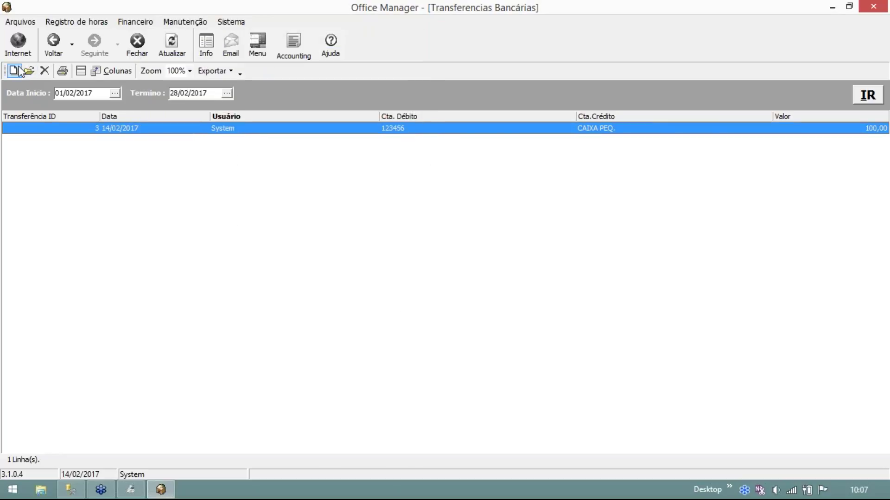
Reopen the saved transfer to check its debit account, credit account and value, and cancel without changes.
double_click(162, 128)
click(232, 135)
click(261, 155)
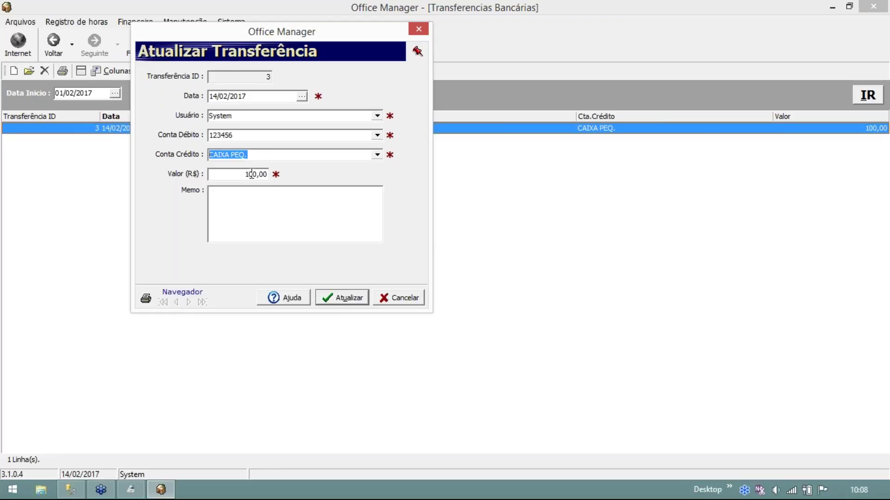
drag(261, 175, 180, 184)
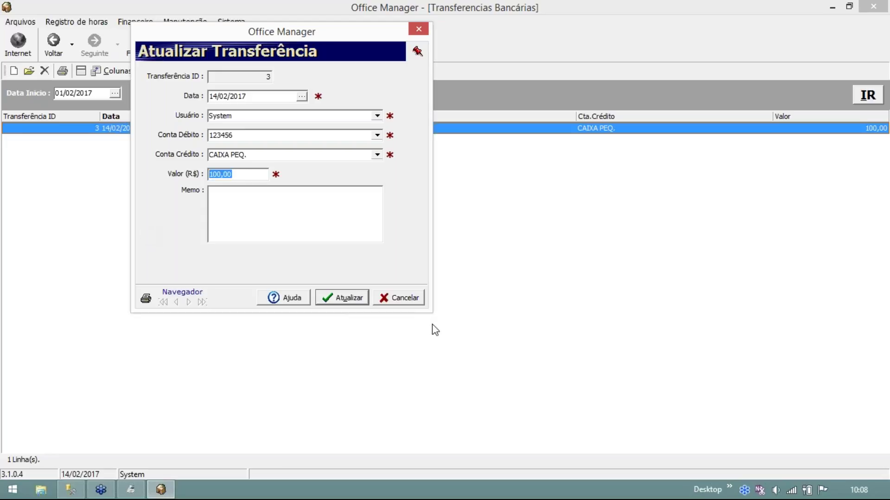
click(404, 299)
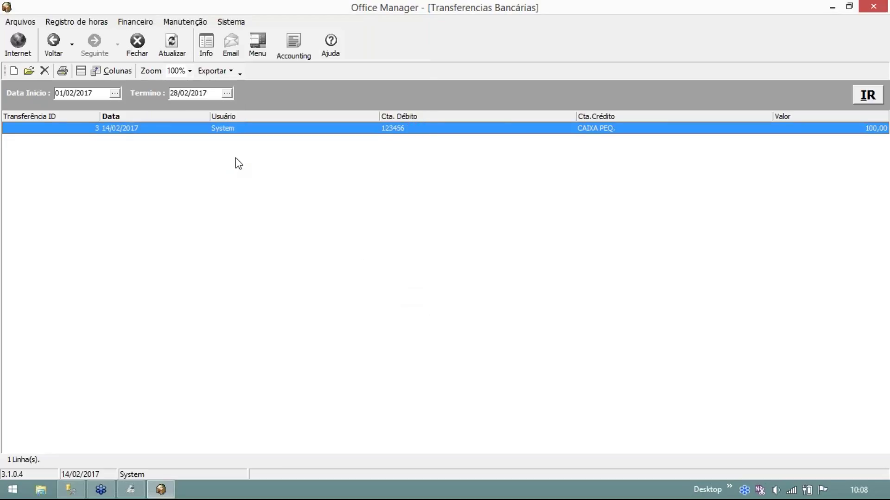
Open the bank statement screen, and switch from it to the accounts receivable list.
click(141, 24)
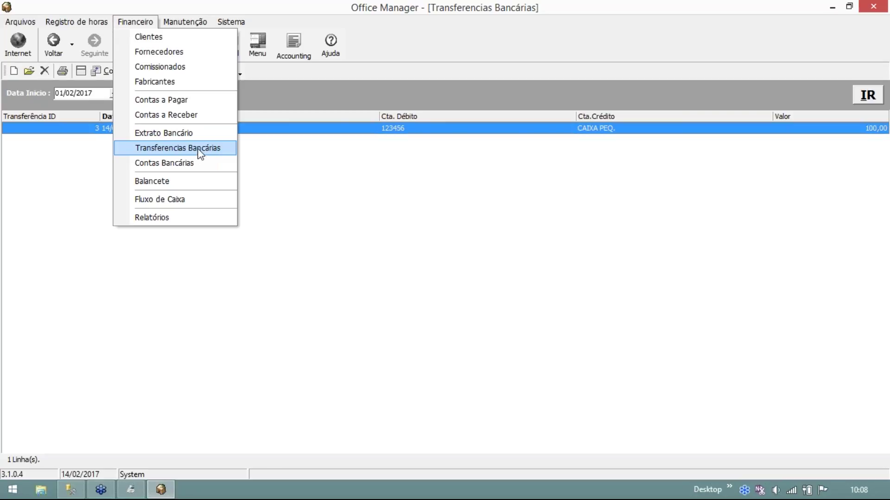
click(163, 133)
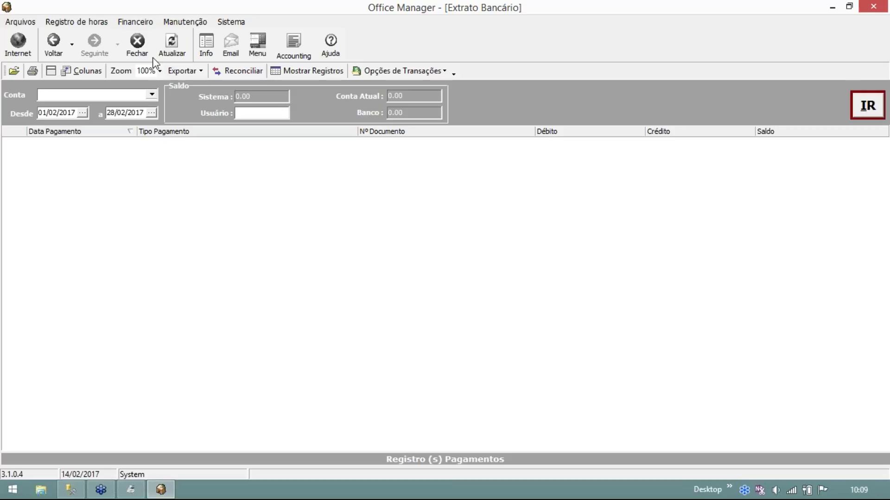
click(178, 22)
mouse_move(132, 24)
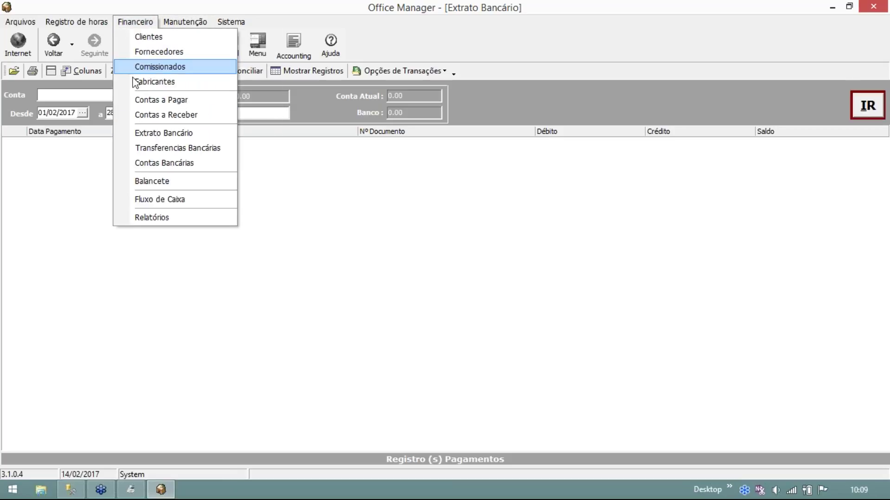
click(194, 112)
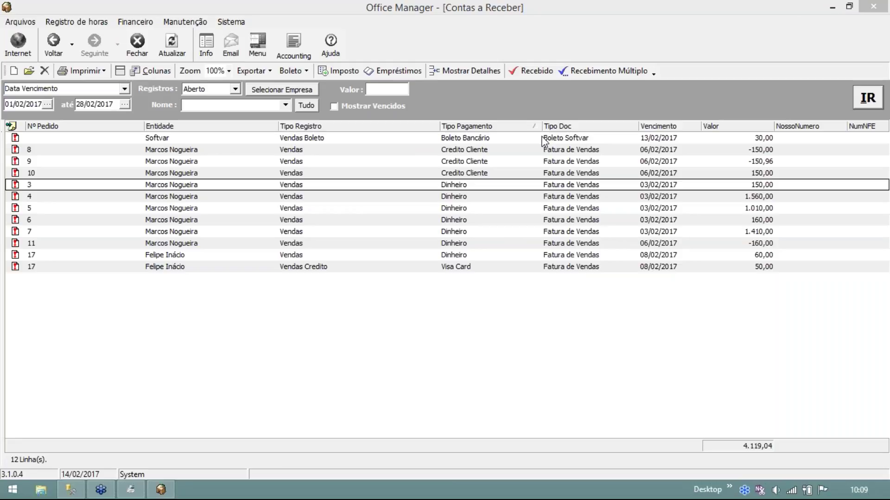
Register the open R$ 60,00 cash sale of order 17 as received, keeping the proposed credit account and payment type Dinheiro.
click(311, 256)
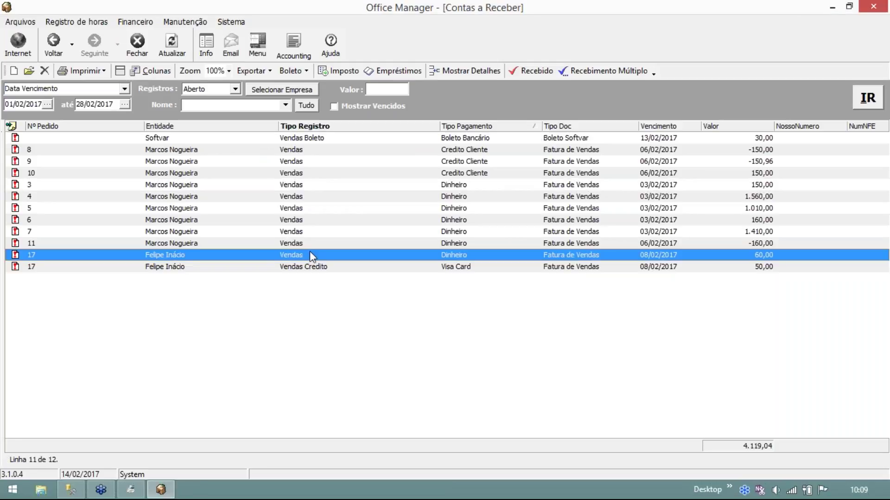
click(530, 72)
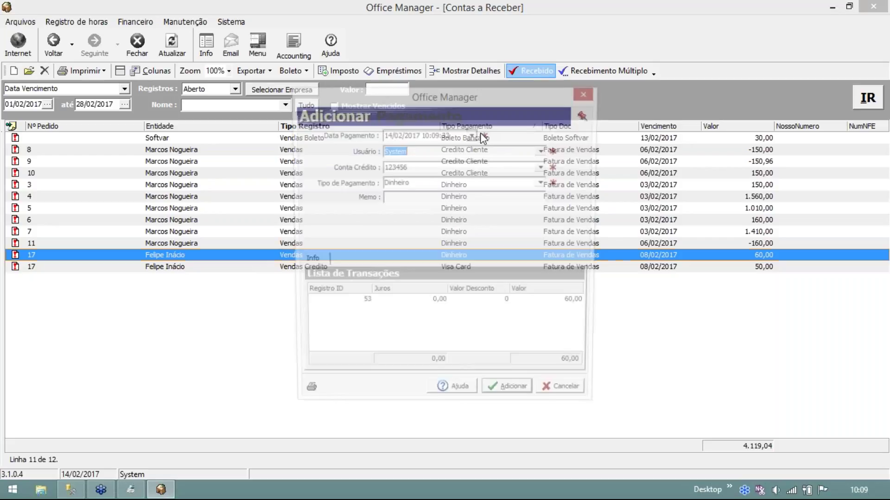
drag(421, 97, 190, 19)
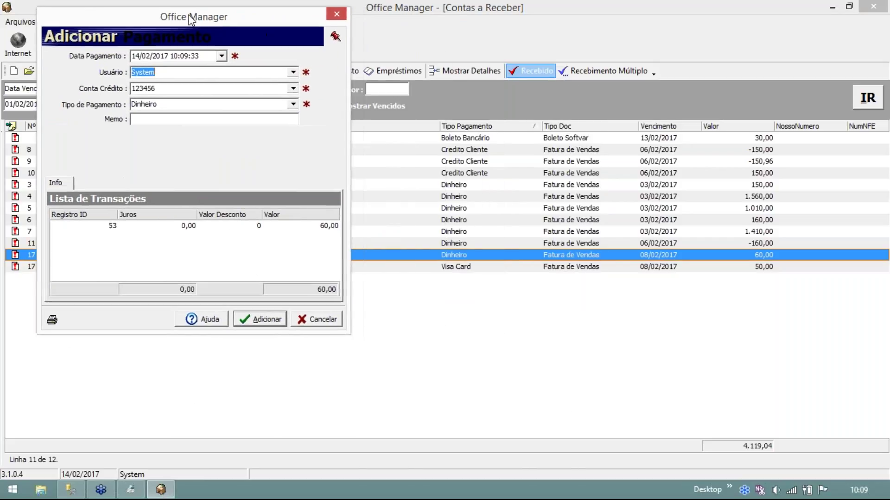
click(260, 324)
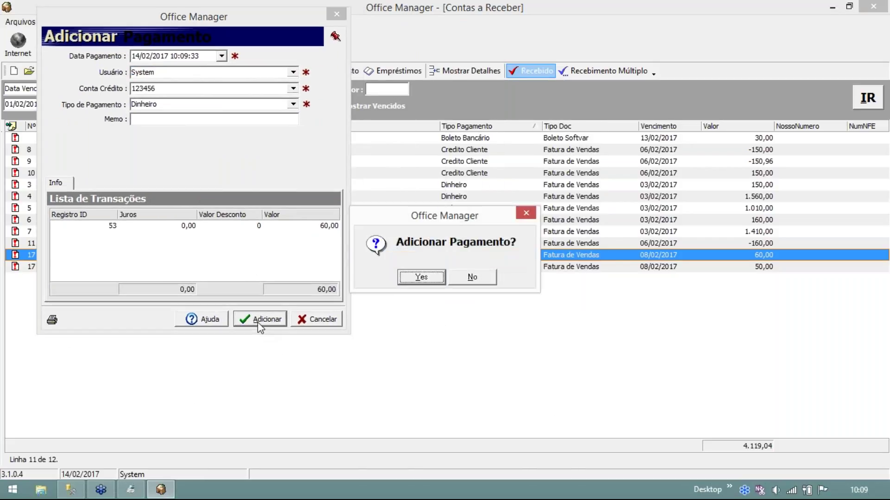
click(421, 277)
List the Histórico receivables and open the R$ 60,00 record to check its payment type and credit account, closing it without changes.
click(235, 88)
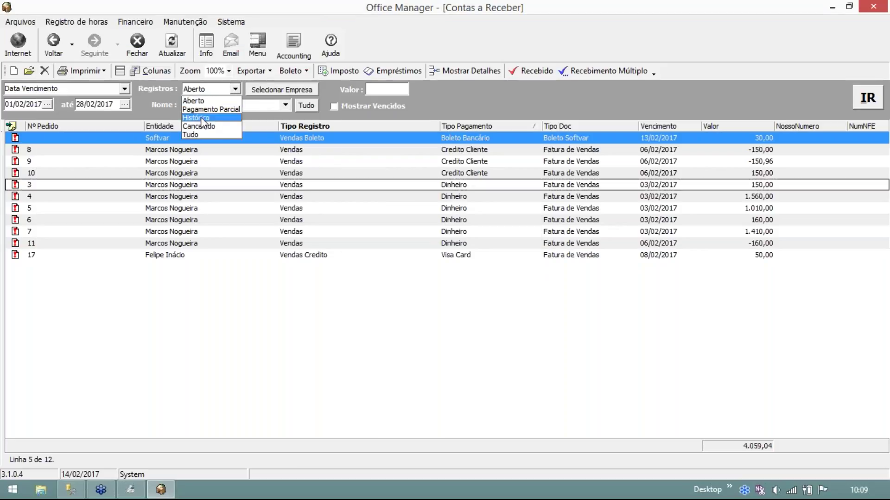
click(202, 118)
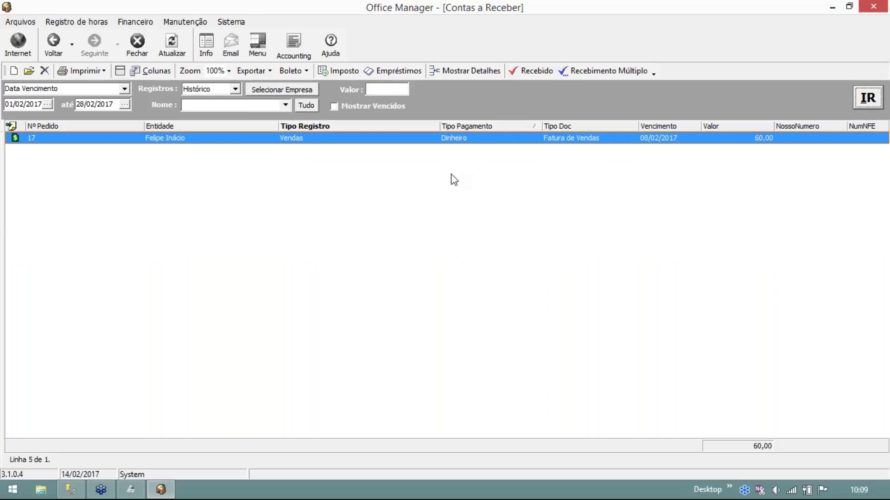
double_click(440, 139)
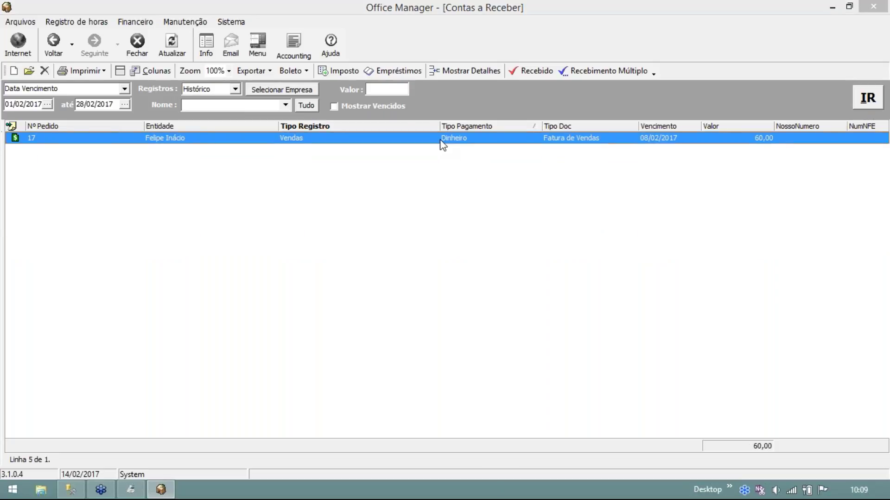
drag(428, 88, 368, 30)
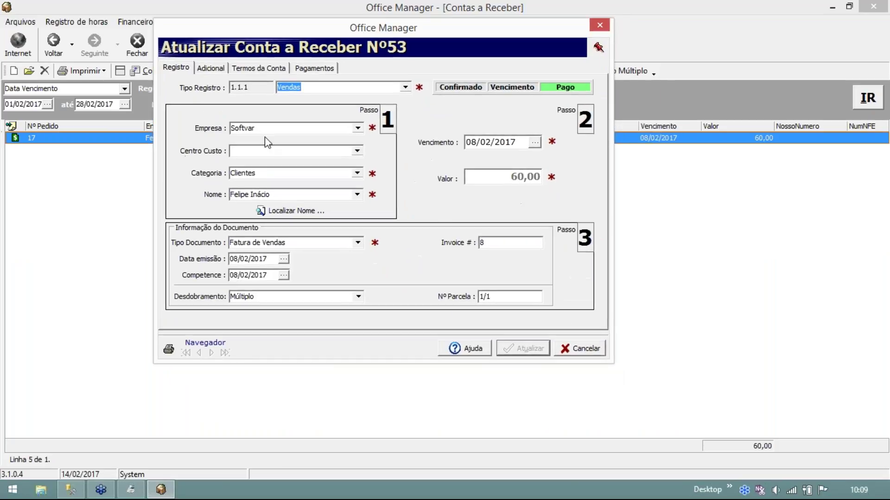
click(218, 67)
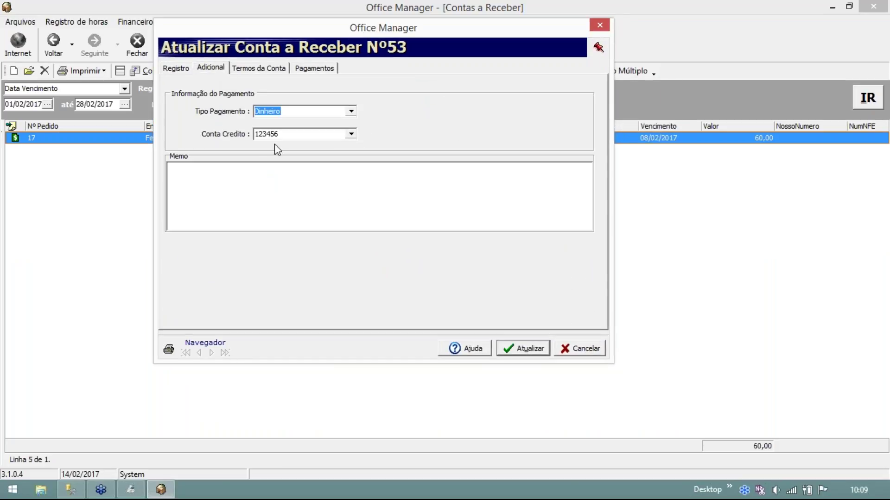
key(Tab)
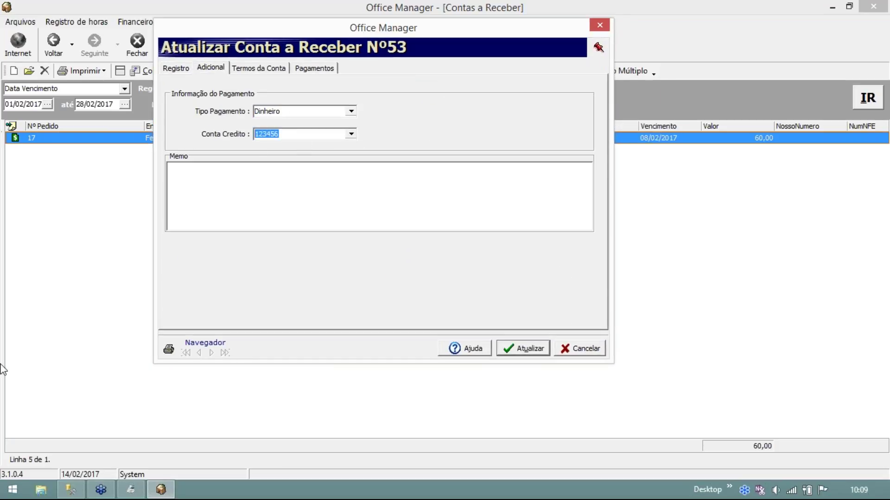
click(600, 25)
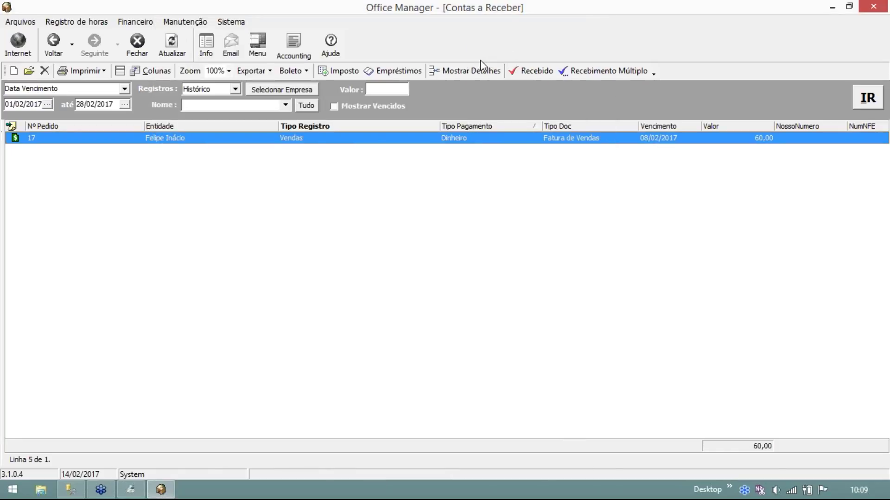
List the receivables with the Aberto status again.
click(236, 89)
click(208, 97)
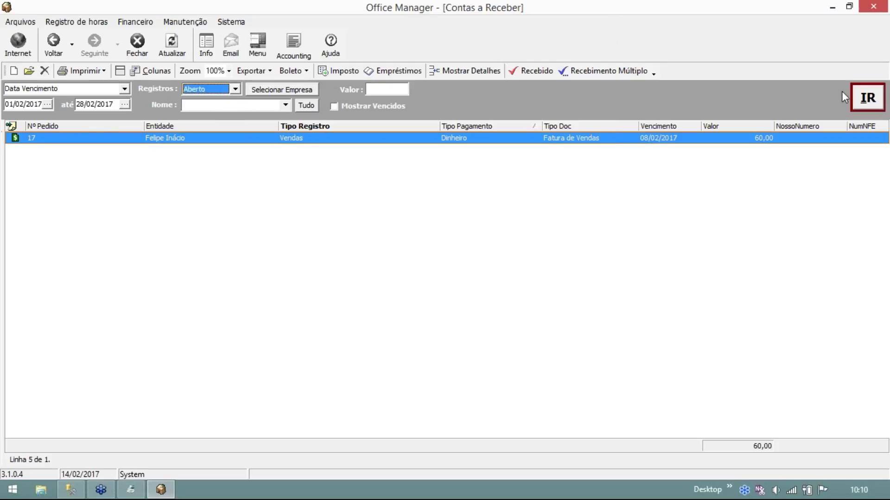
click(868, 98)
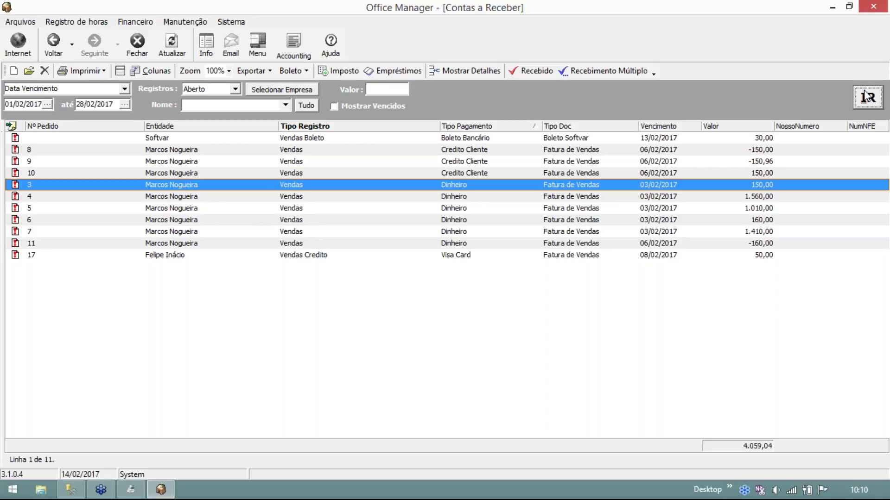
Display the bank statement of the Santander account for 01/02/2017 to 28/02/2017.
click(135, 21)
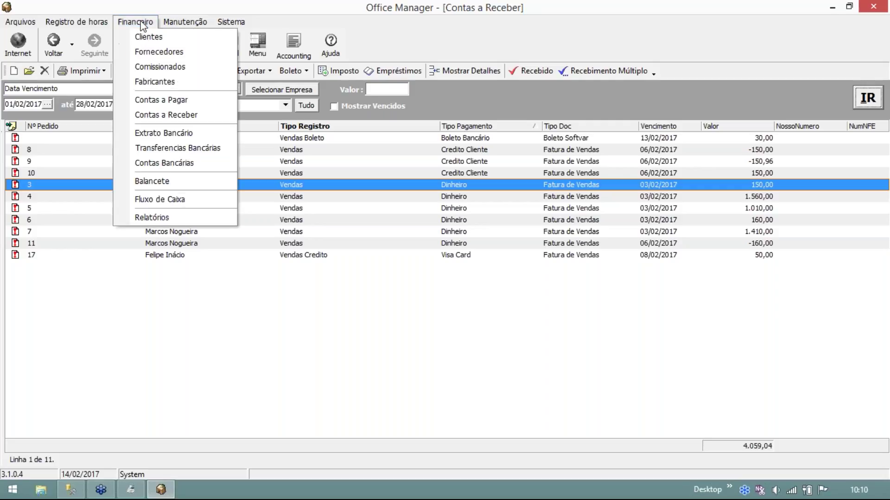
click(146, 127)
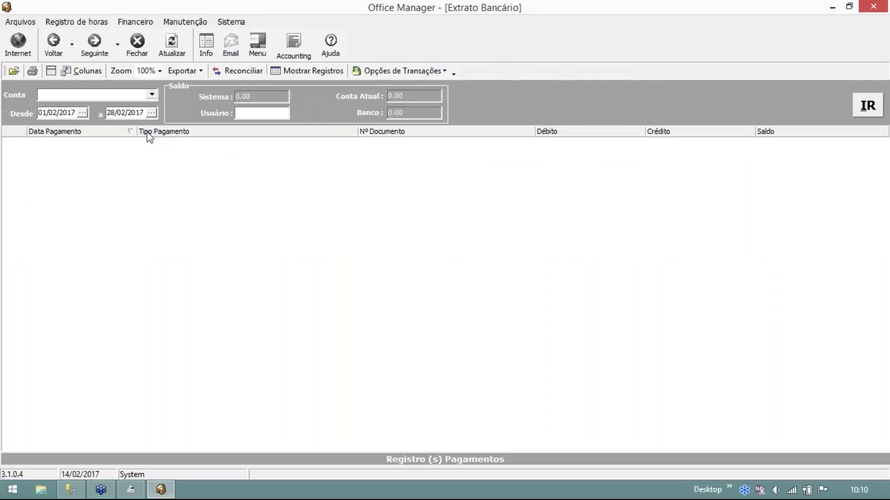
click(151, 94)
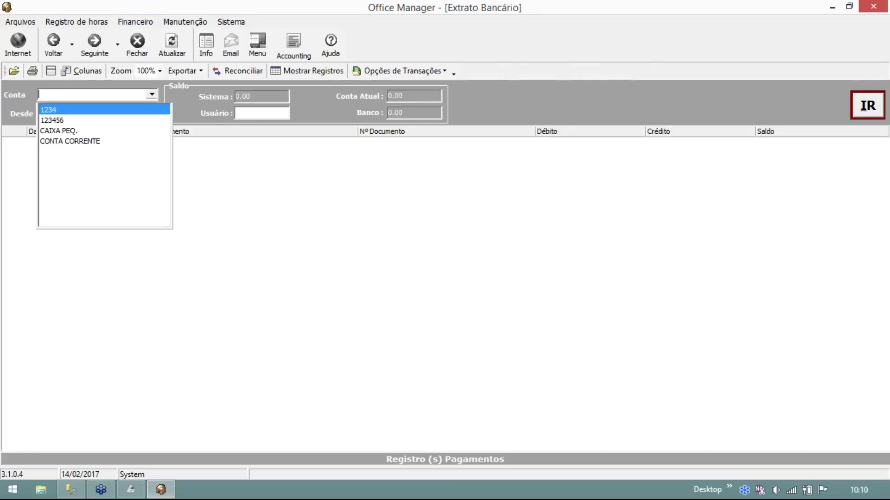
click(68, 122)
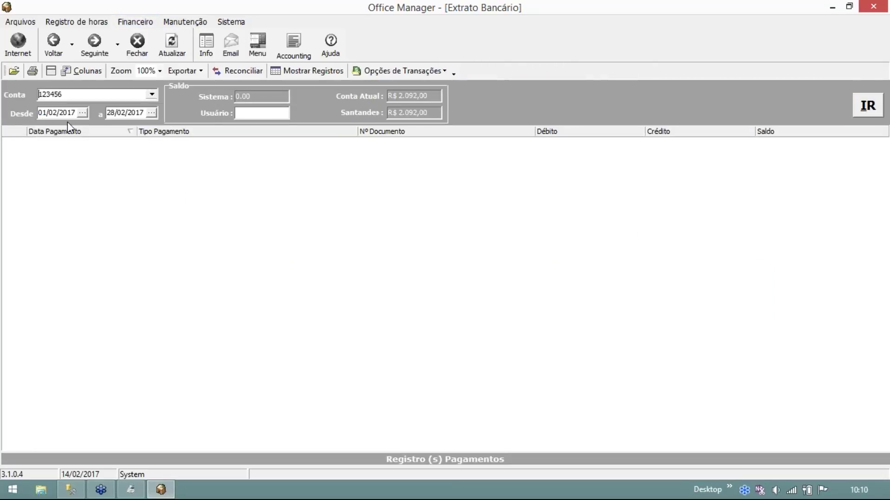
click(866, 109)
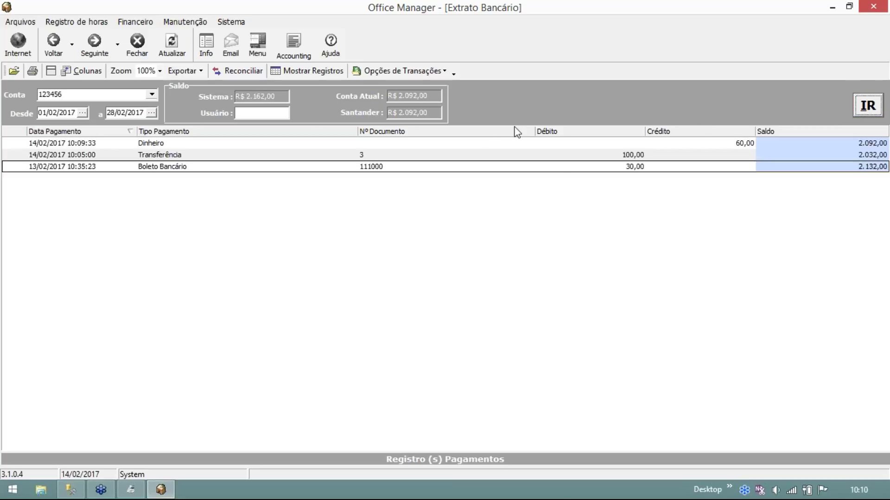
Examine the cash receipt and bank slip entries in the statement, comparing their amounts with the running balance.
click(459, 143)
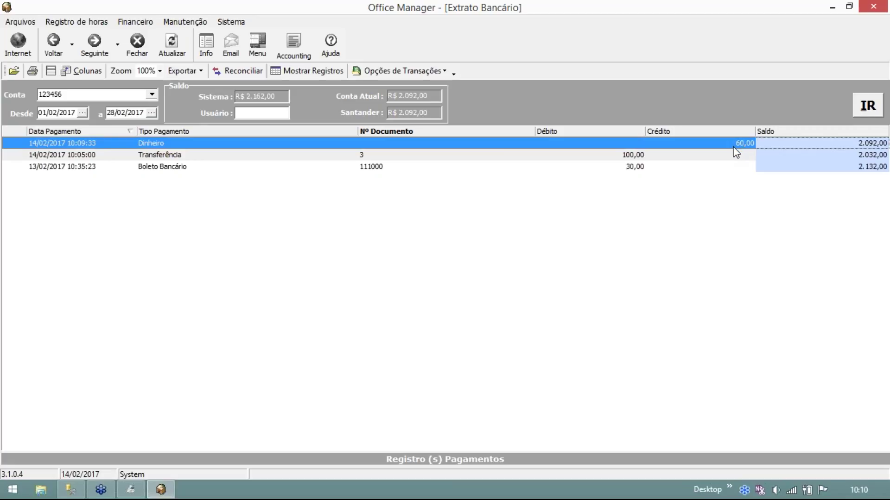
click(815, 144)
click(780, 168)
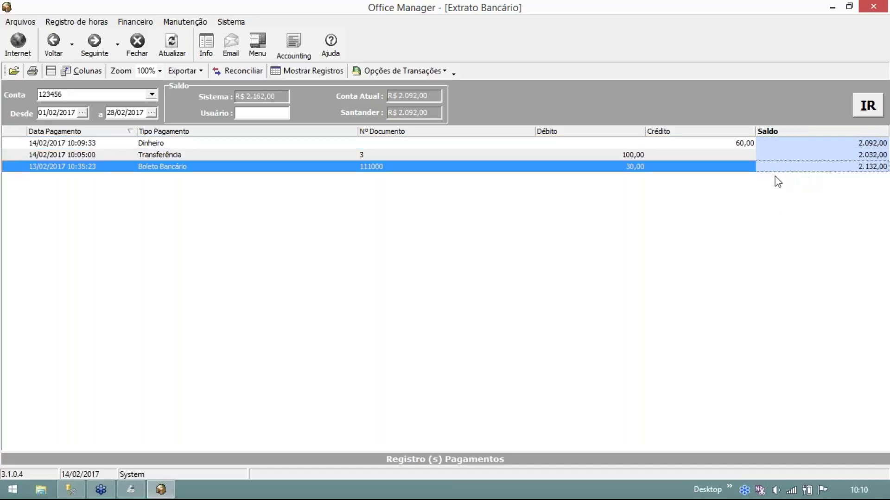
click(716, 147)
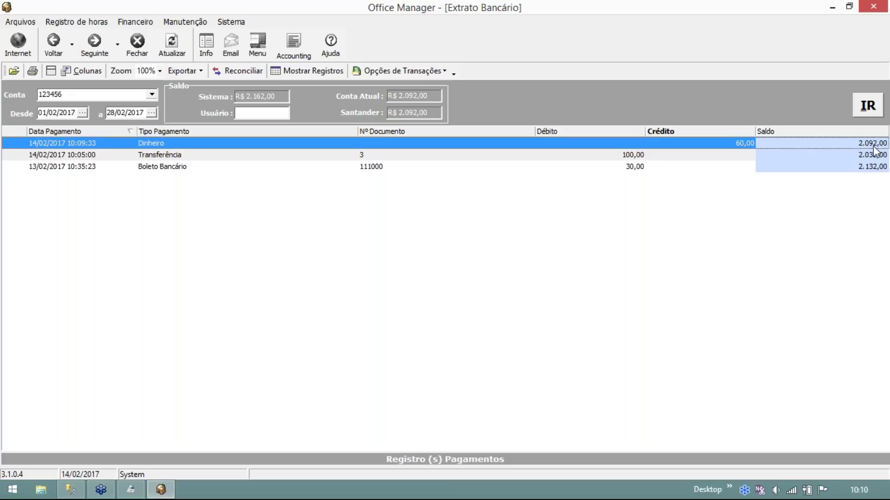
Compare the current account, Santander and system balances with the selected account and the R$ 100,00 transfer debit.
triple_click(413, 96)
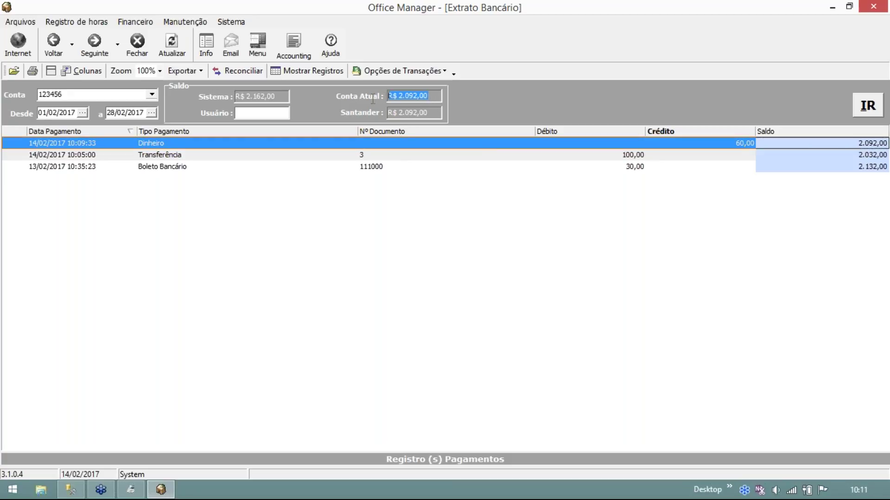
triple_click(417, 111)
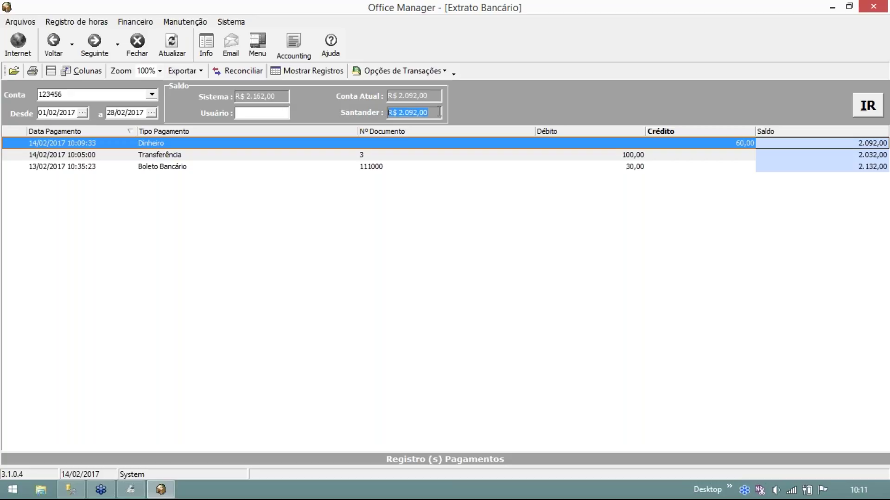
drag(439, 113, 382, 99)
drag(67, 92, 37, 94)
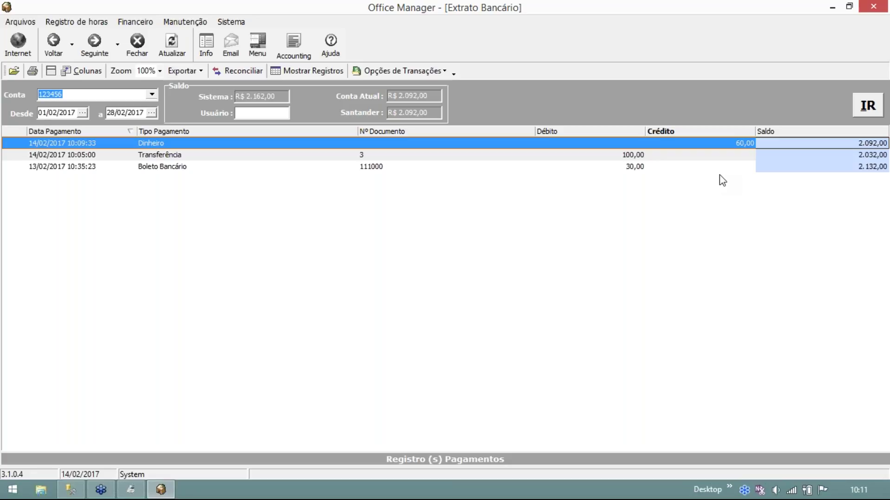
click(636, 156)
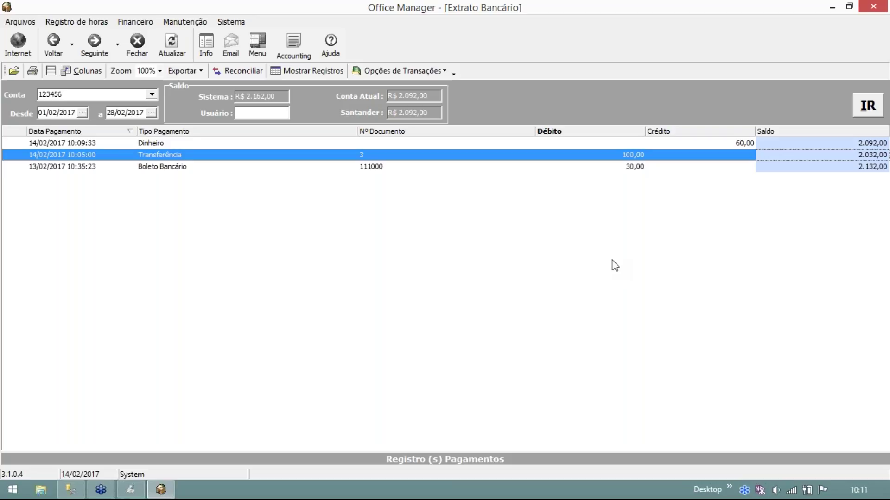
drag(277, 96, 236, 96)
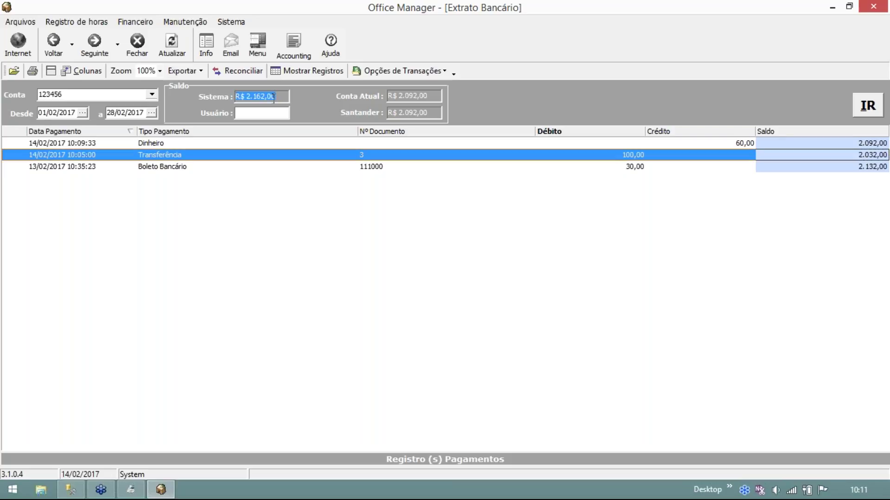
drag(431, 112, 367, 114)
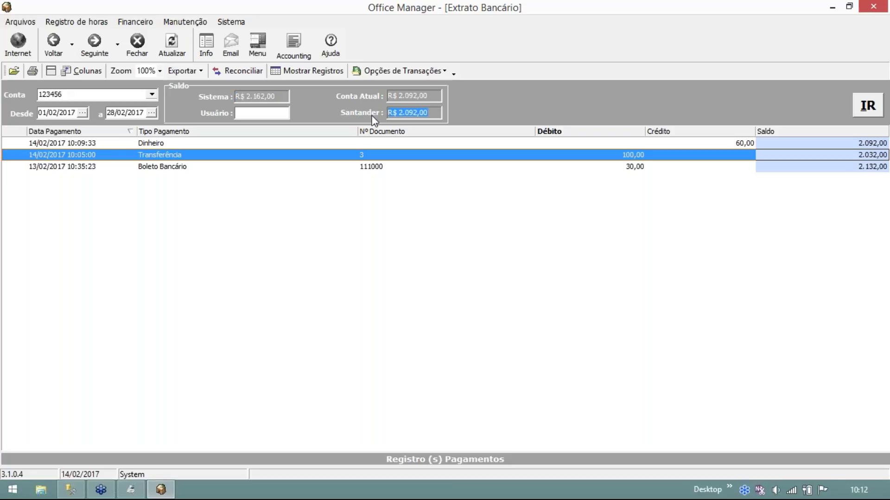
drag(438, 96, 353, 95)
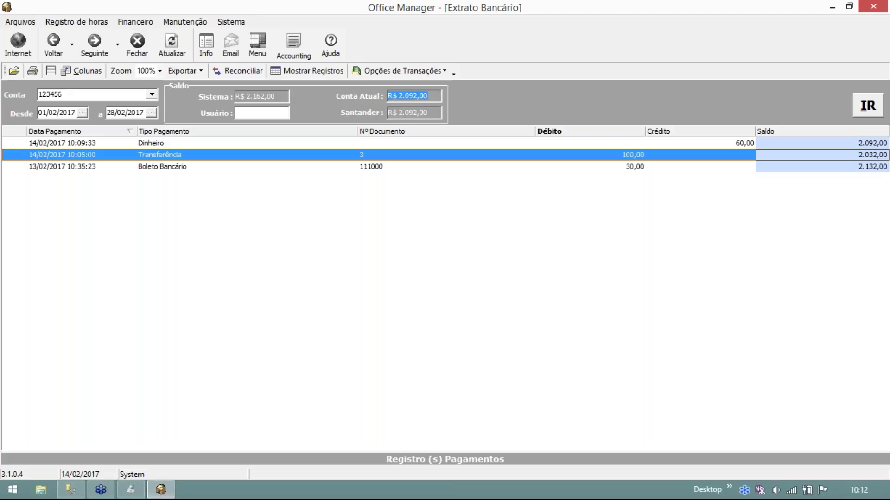
Compare the current account balance with the system balance in the Santander account's statement.
click(407, 95)
drag(435, 95, 389, 105)
click(280, 98)
drag(285, 97, 228, 92)
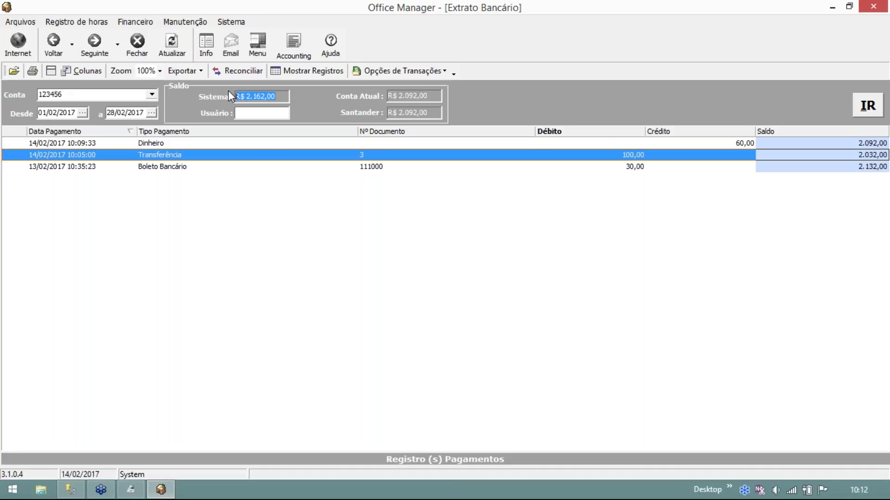
click(275, 98)
Change the statement's start date to 01/02/2016 and reload the entries up to 28/02/2017.
click(82, 113)
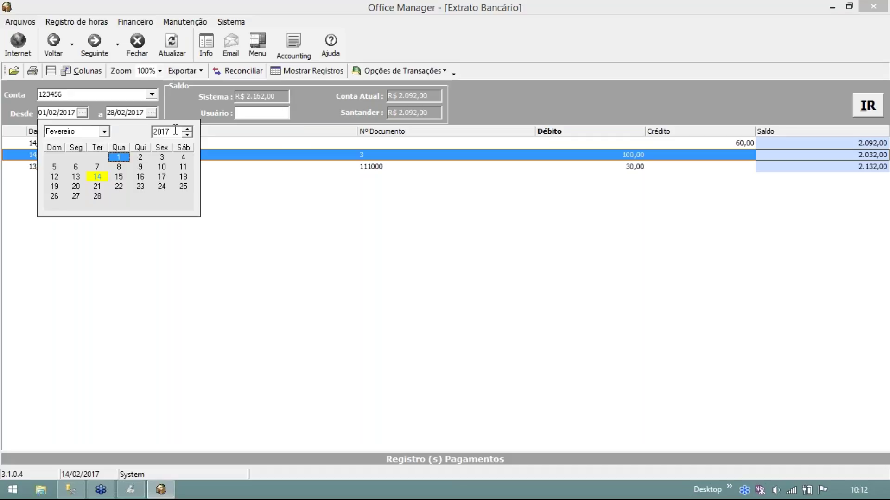
click(187, 135)
click(75, 158)
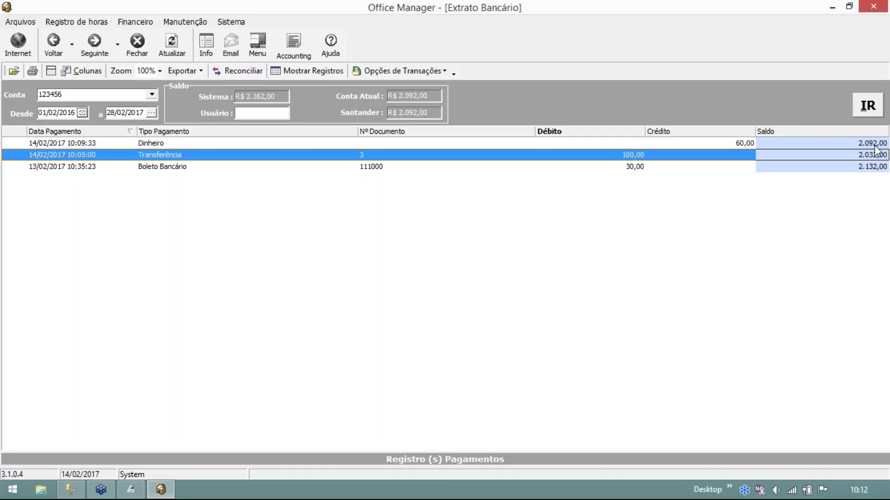
click(868, 116)
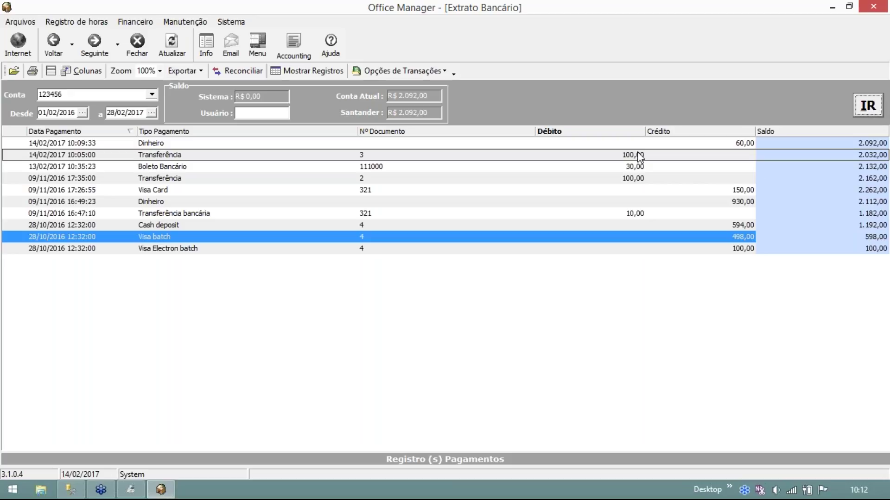
Compare the system and current account balances with the start date and the running balance of the oldest and newest entries.
drag(272, 96, 218, 97)
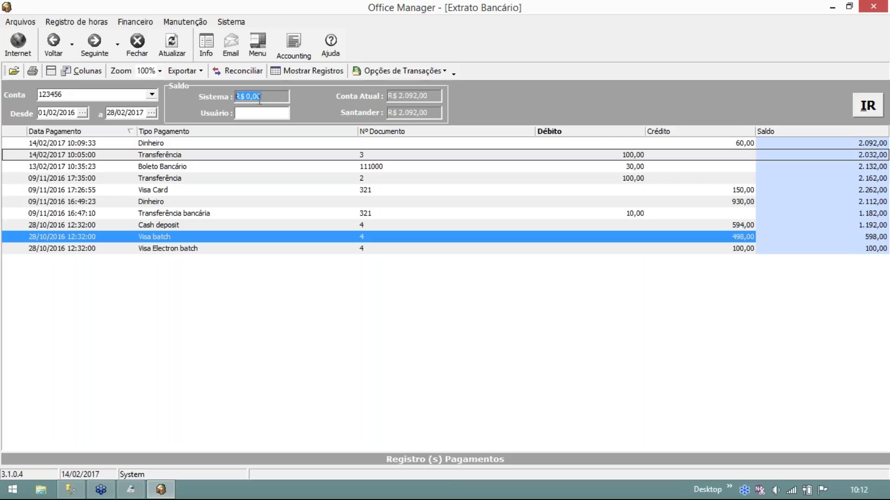
drag(60, 113, 14, 113)
drag(431, 96, 333, 97)
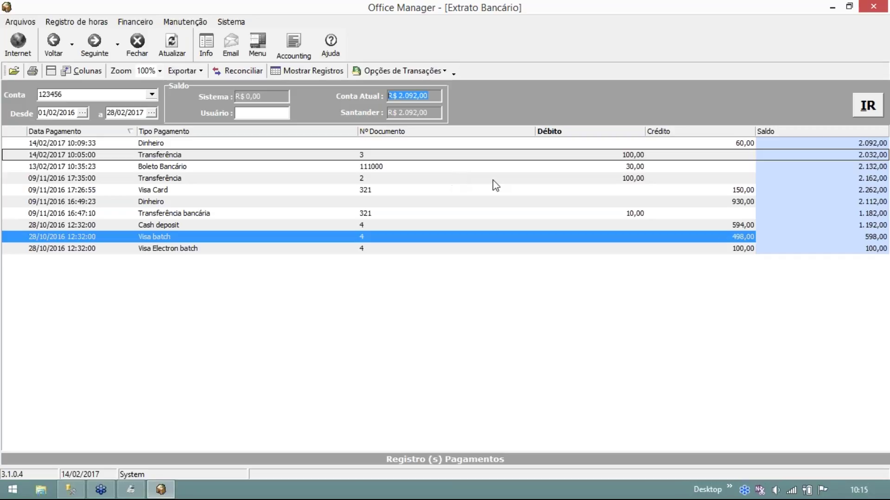
click(824, 253)
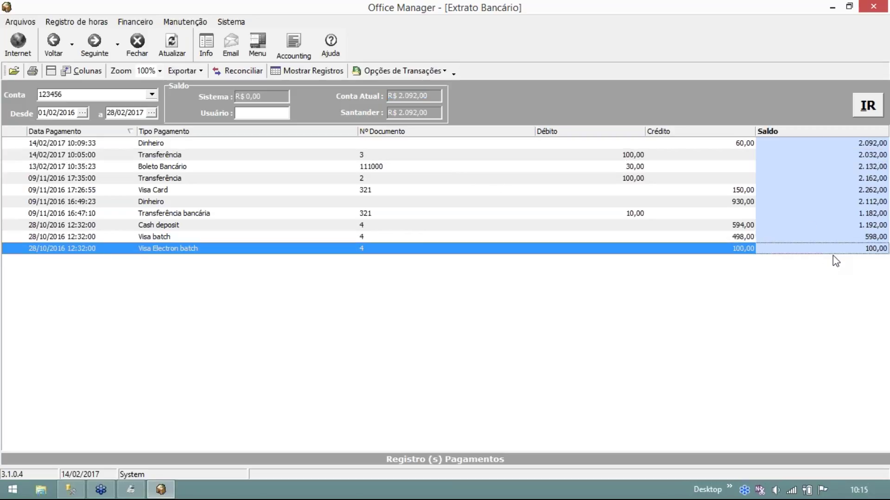
click(791, 146)
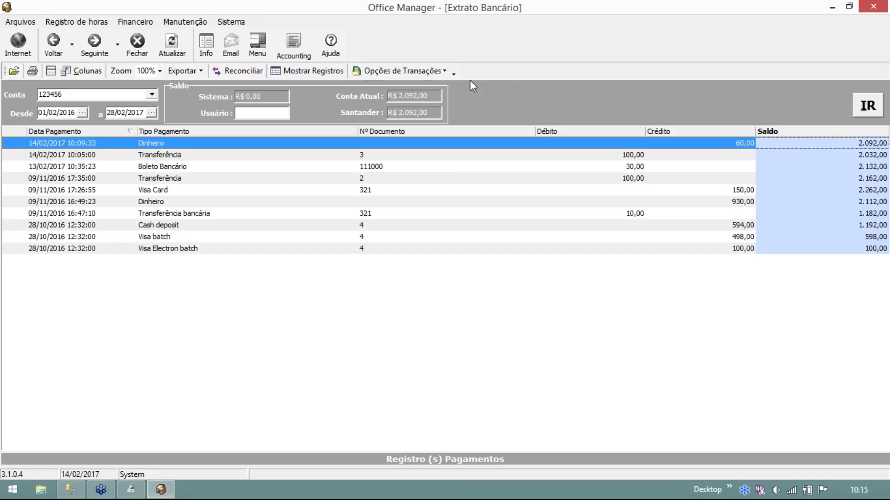
Try one of the statement's transaction options and dismiss the notice.
click(426, 74)
drag(450, 217, 420, 177)
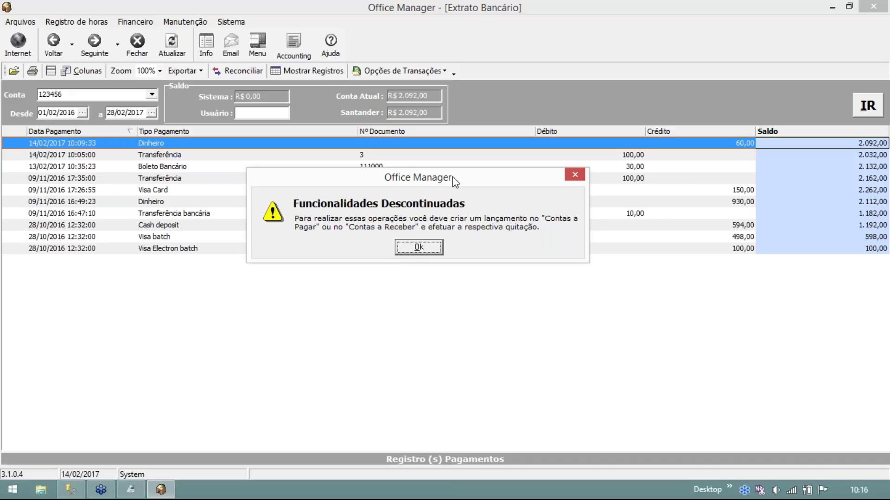
click(412, 244)
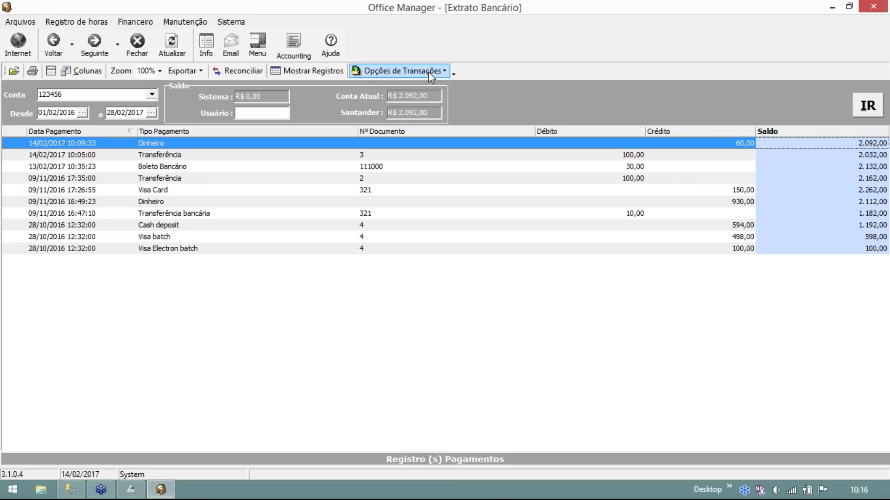
click(142, 22)
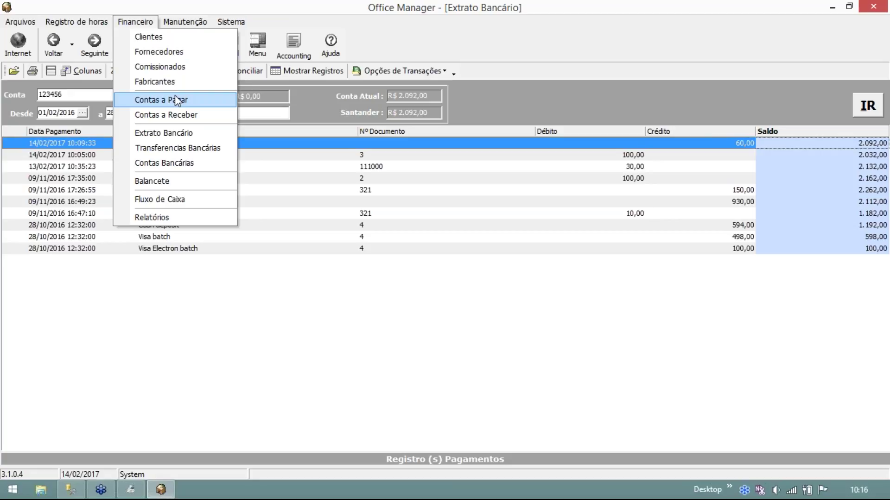
click(727, 190)
click(753, 144)
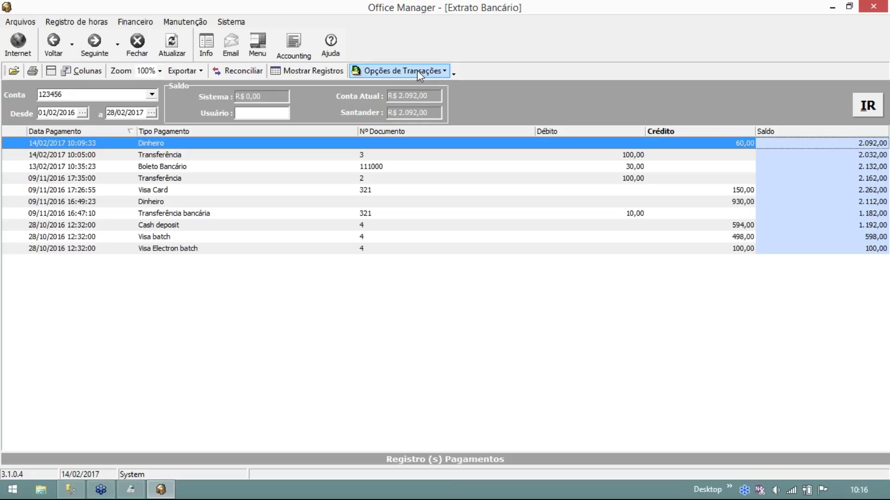
Show the payment records below the statement and go through those linked to the R$ 930,00 cash receipt.
click(318, 70)
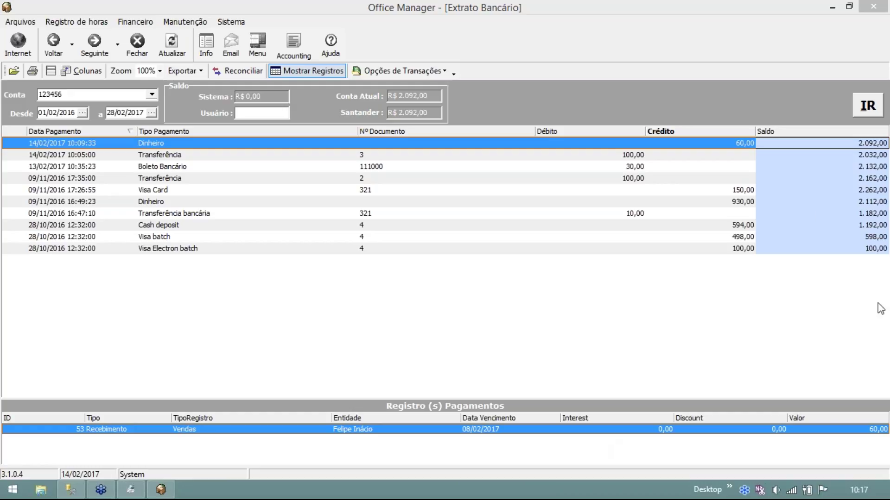
click(744, 204)
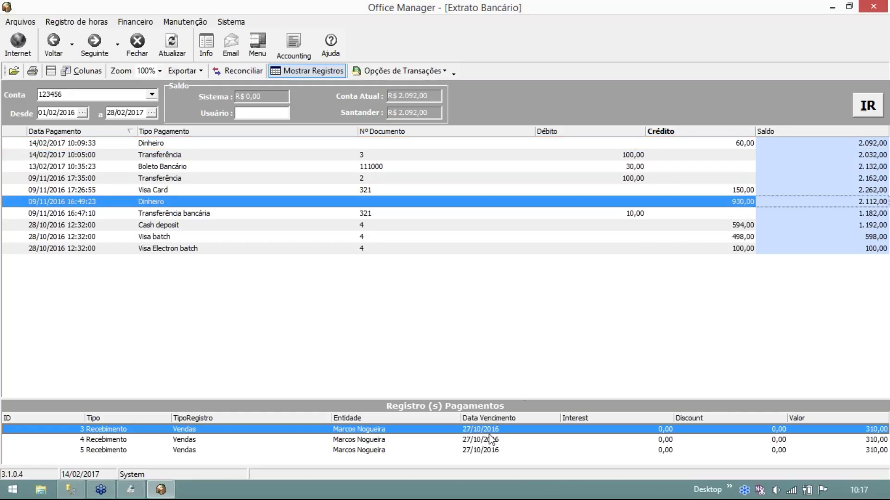
click(492, 440)
click(496, 450)
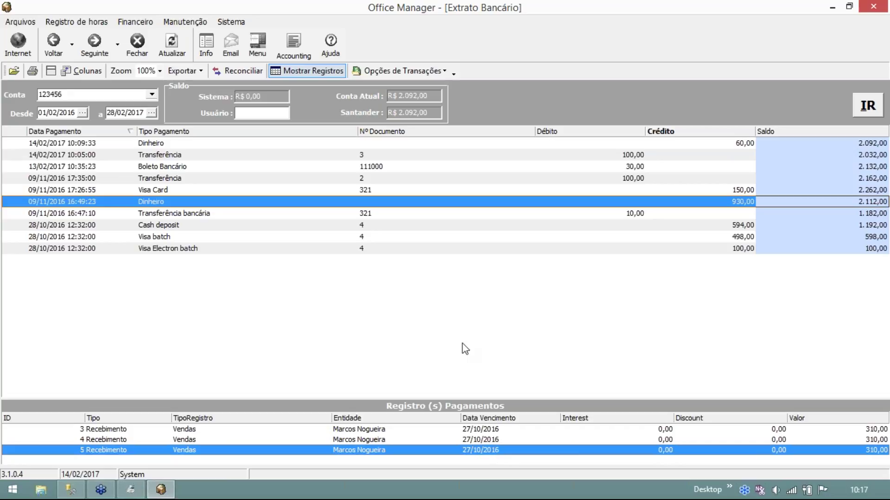
Review the row actions available for the R$ 60,00 cash receipt of 14/02/2017, including deleting the line, without applying any.
click(537, 143)
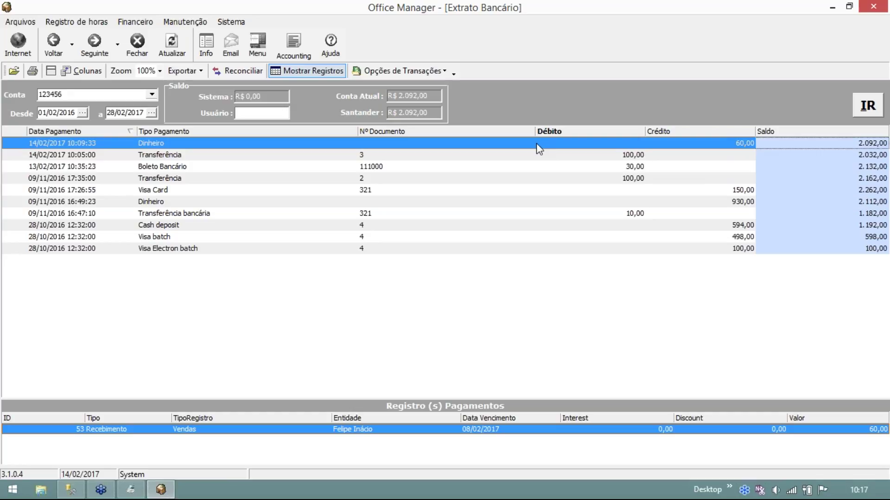
right_click(537, 147)
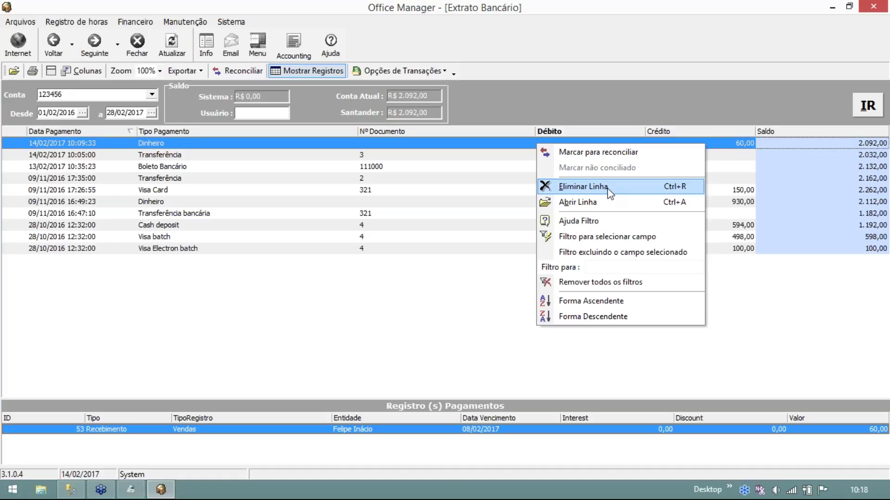
click(414, 438)
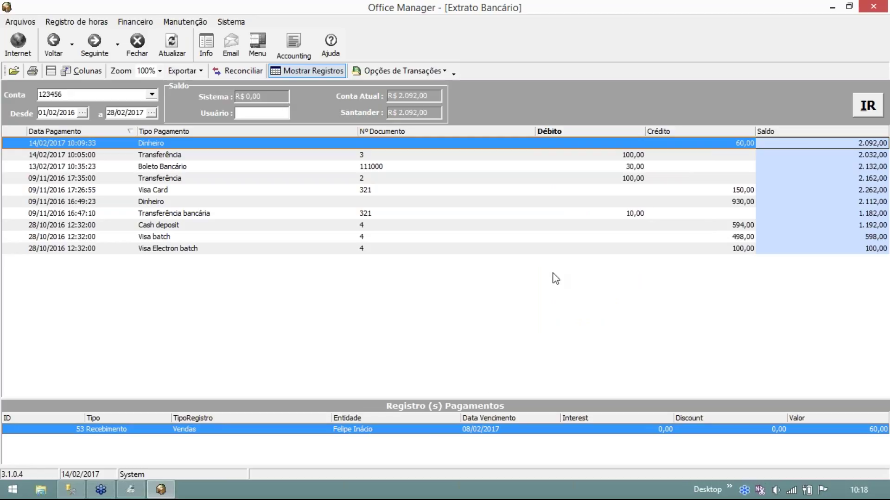
right_click(589, 144)
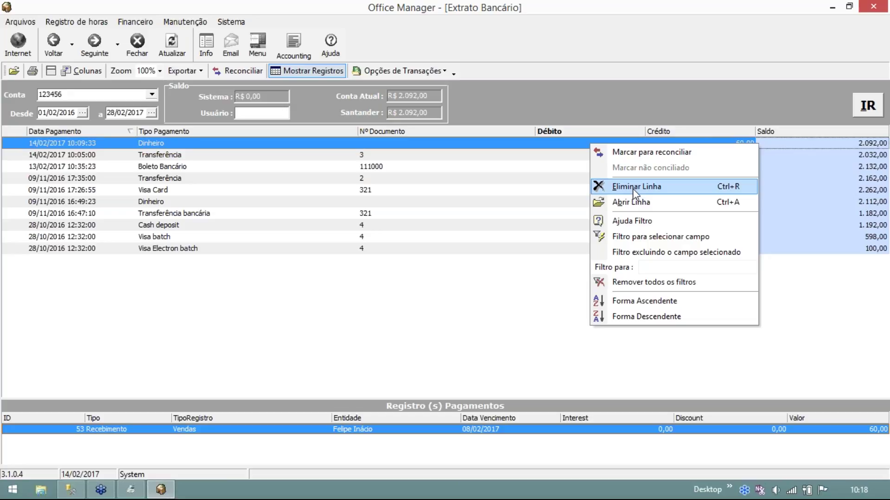
click(522, 193)
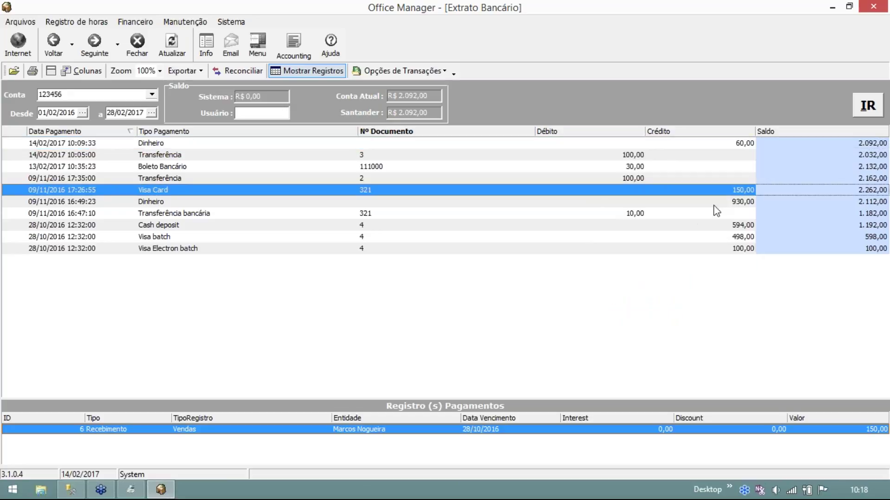
Examine each payment record linked to the R$ 930,00 cash receipt of 09/11/2016, comparing due dates and values.
click(719, 202)
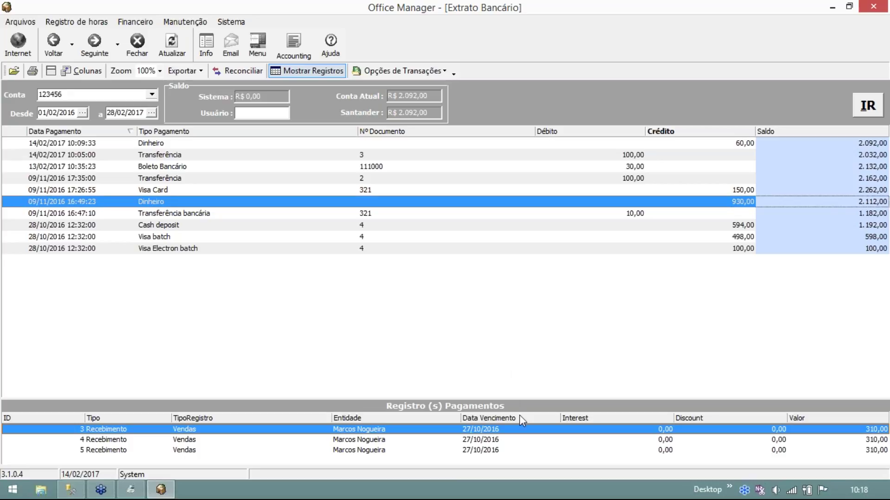
click(490, 440)
click(489, 450)
click(487, 441)
click(487, 431)
click(485, 440)
click(483, 450)
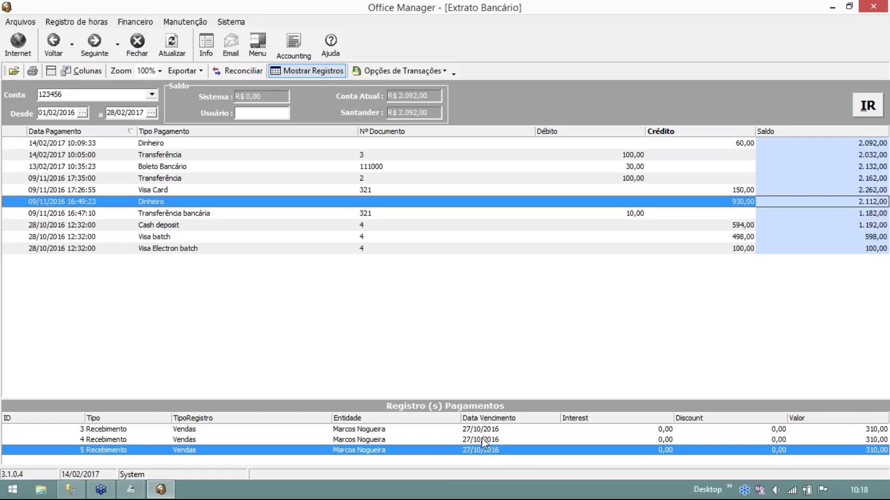
click(481, 439)
click(483, 429)
click(476, 438)
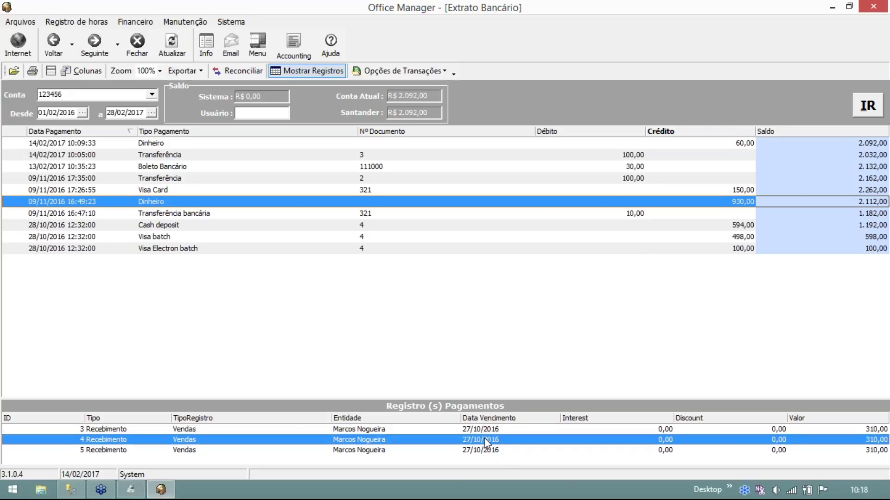
Check the row actions for the R$ 930,00 cash receipt and go through its linked payment records once more.
right_click(735, 205)
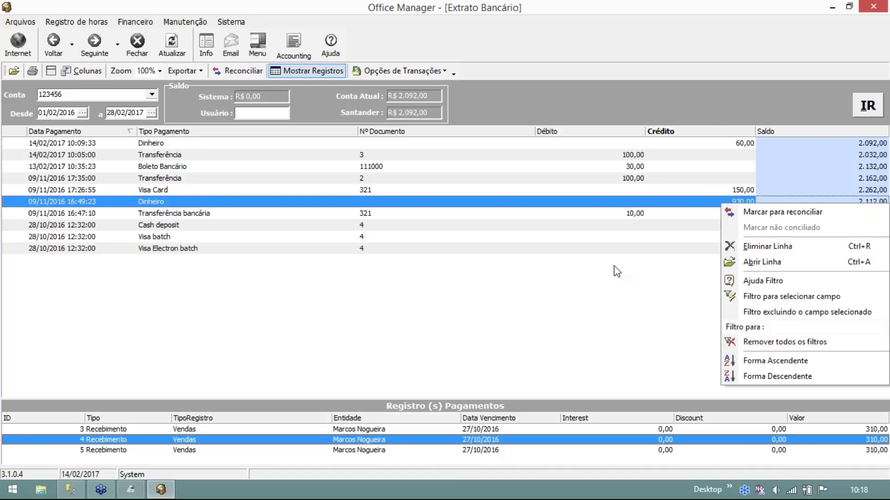
click(494, 433)
click(474, 440)
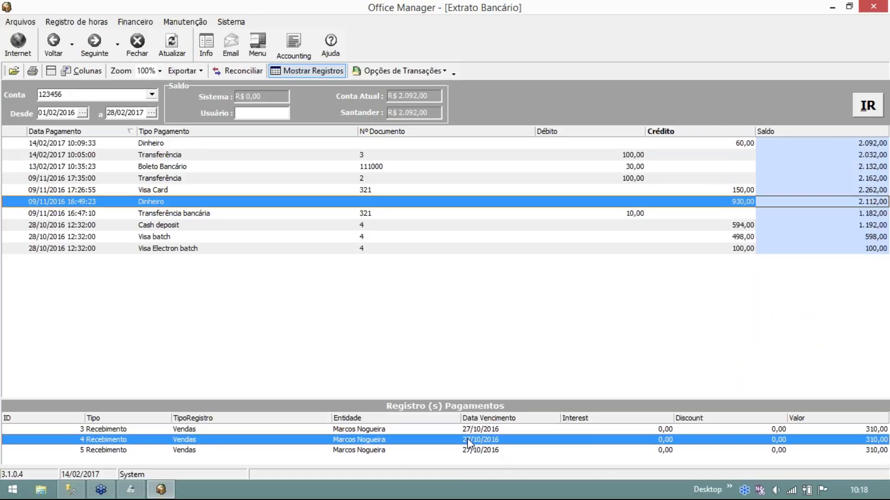
click(457, 448)
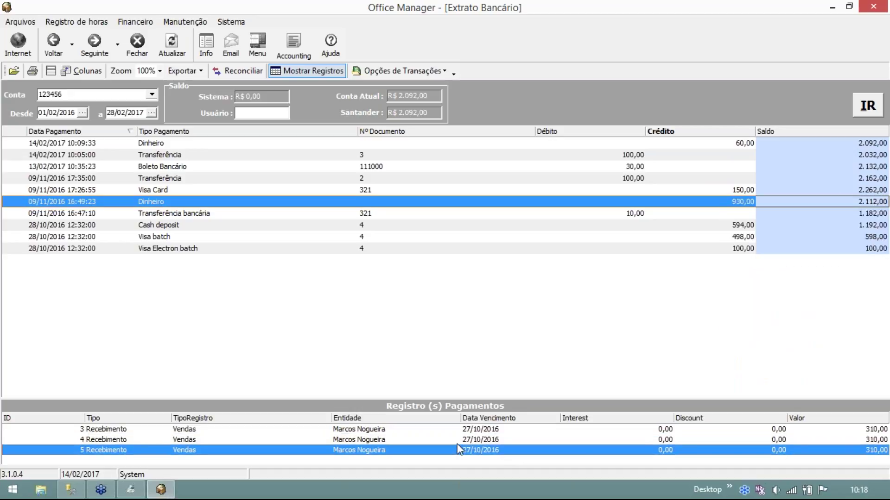
click(459, 431)
click(456, 450)
click(471, 438)
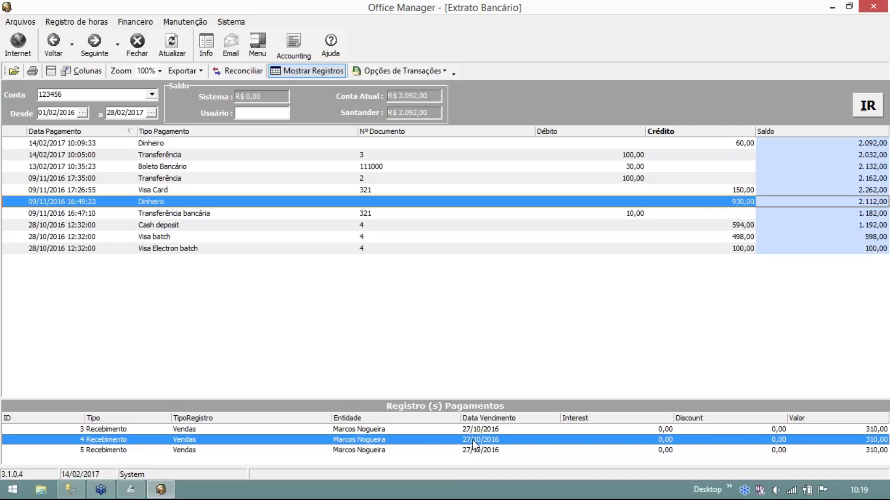
click(463, 430)
click(473, 442)
click(476, 453)
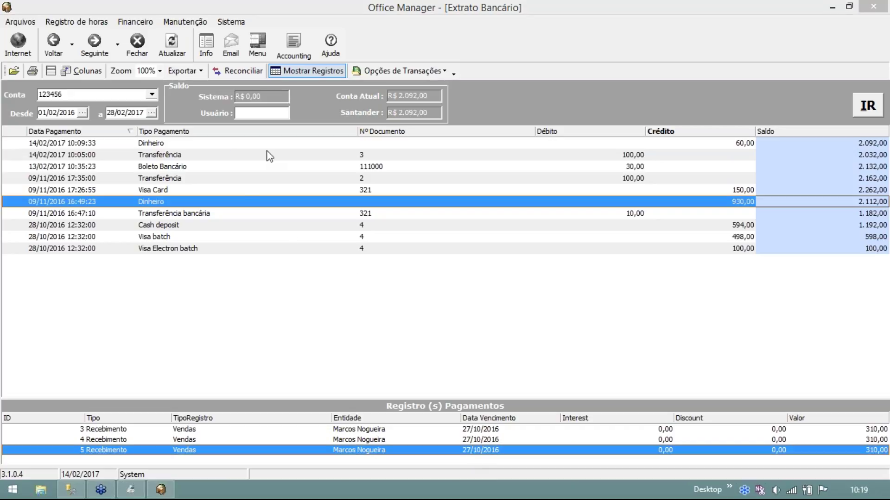
Display the CAIXA PEQ. statement for 01/02/2016 to 28/02/2017 and check the transfer of 14/02/2017.
click(153, 93)
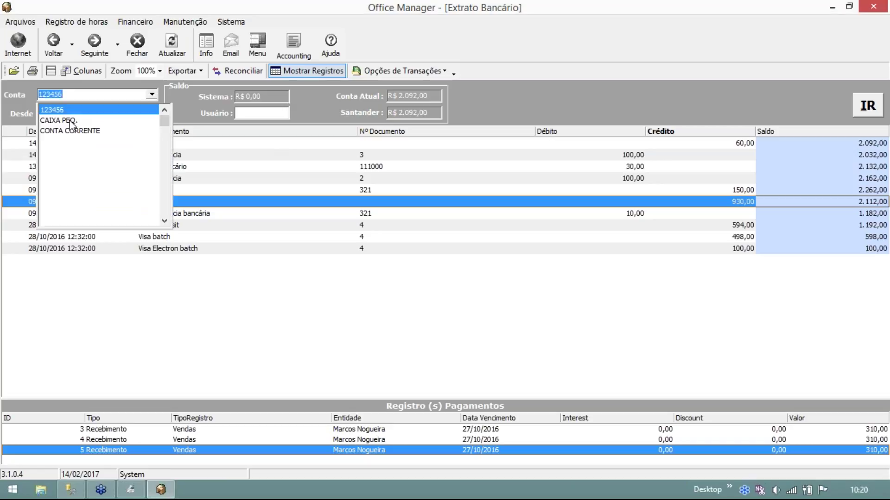
click(69, 120)
click(875, 107)
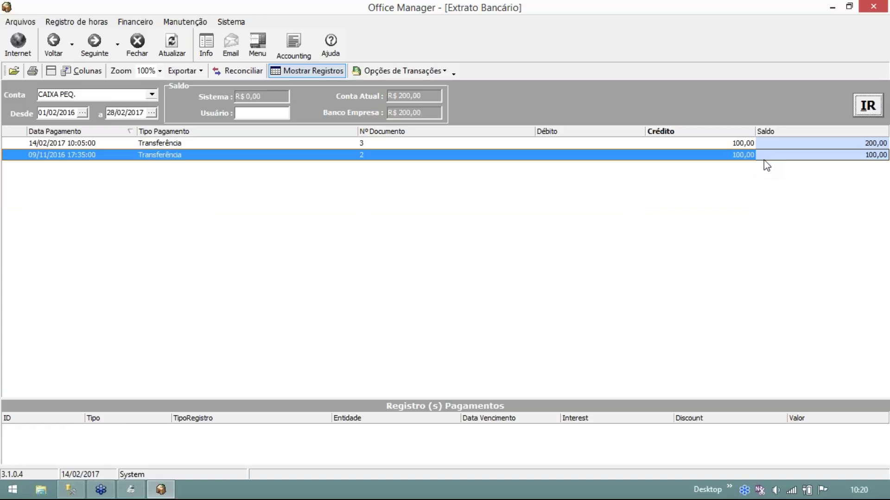
click(42, 143)
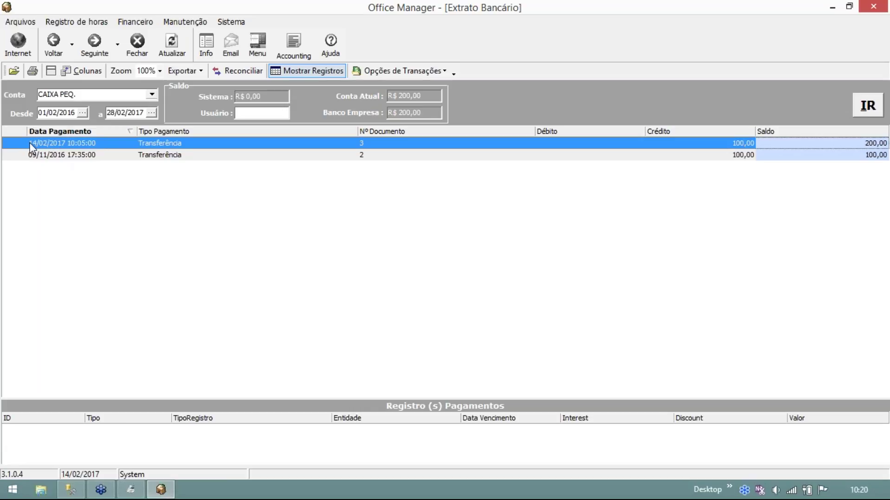
drag(96, 94, 27, 95)
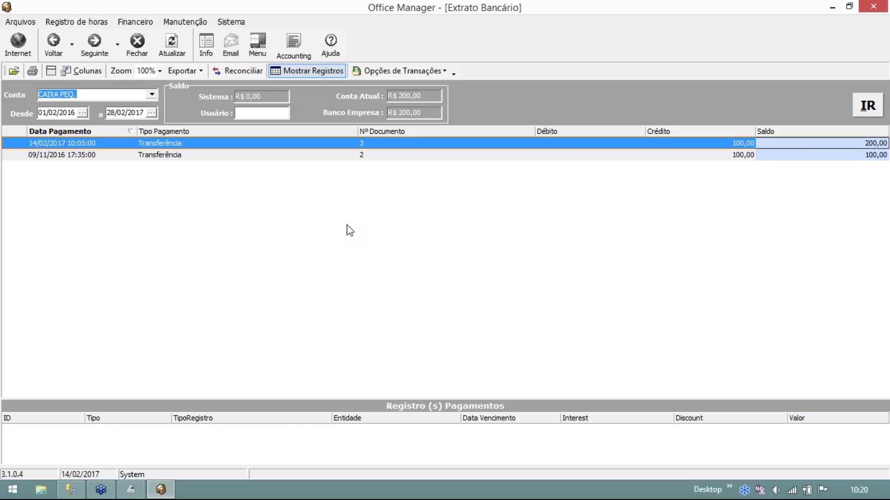
Open the bank accounts overview and display the Santander account's statement from its balance.
click(135, 26)
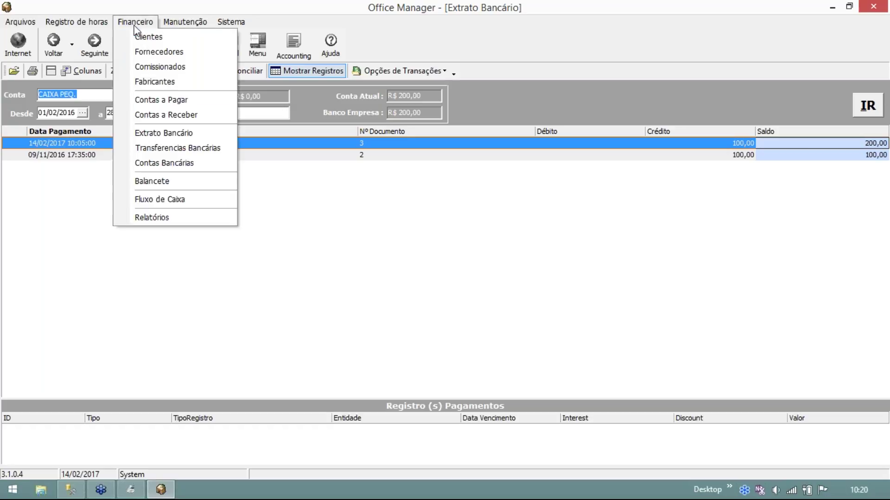
click(165, 166)
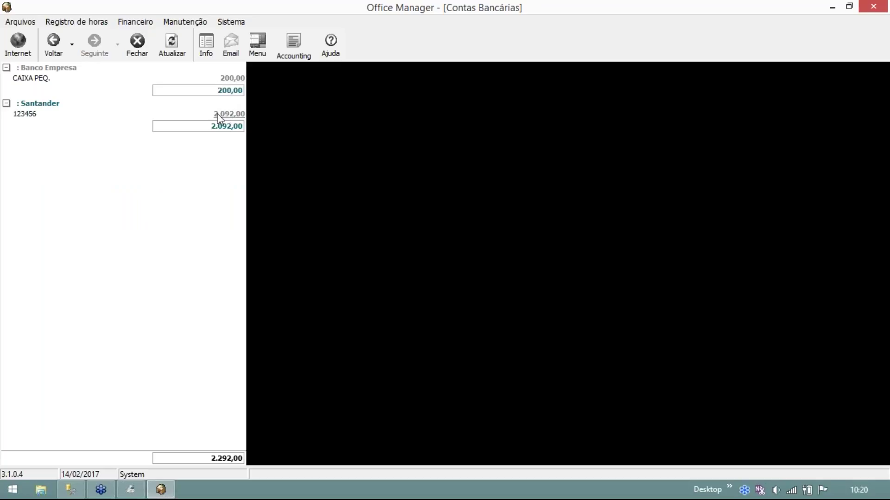
click(226, 115)
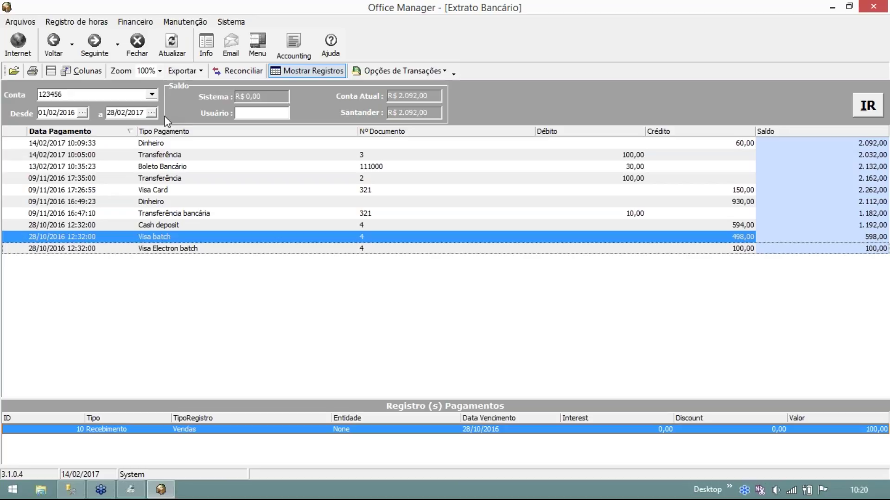
Check the payment records linked to the two R$ 100,00 transfers and the R$ 930,00 cash receipt in the statement.
click(144, 155)
click(137, 178)
click(136, 202)
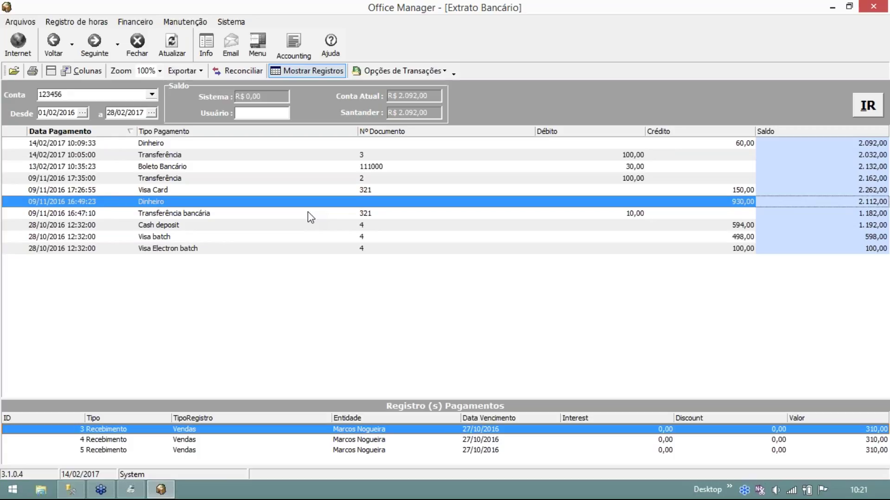
Open a blank bank transfer entry to examine its account and value fields, discard it and return to the bank statement.
click(137, 22)
click(163, 132)
click(138, 22)
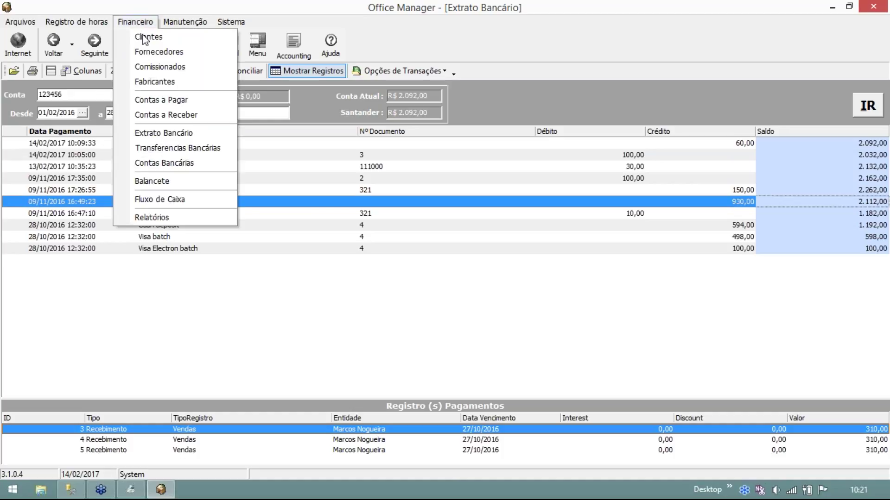
click(163, 148)
click(19, 73)
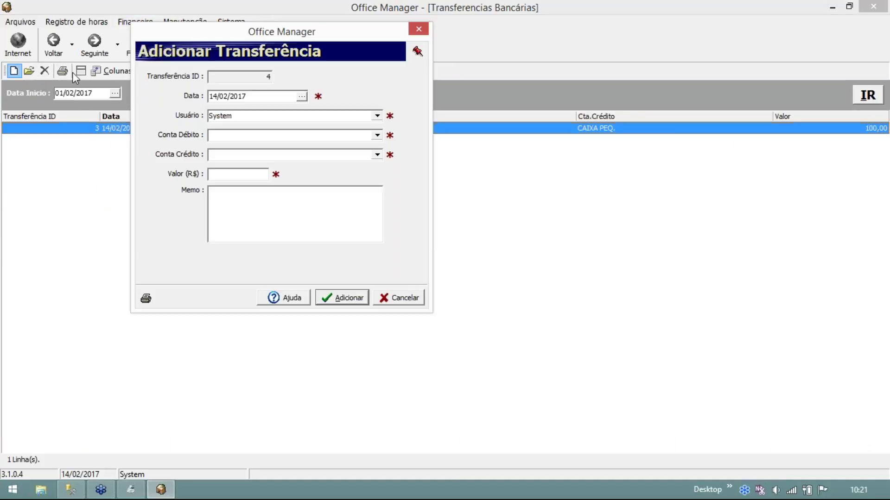
drag(220, 35, 173, 32)
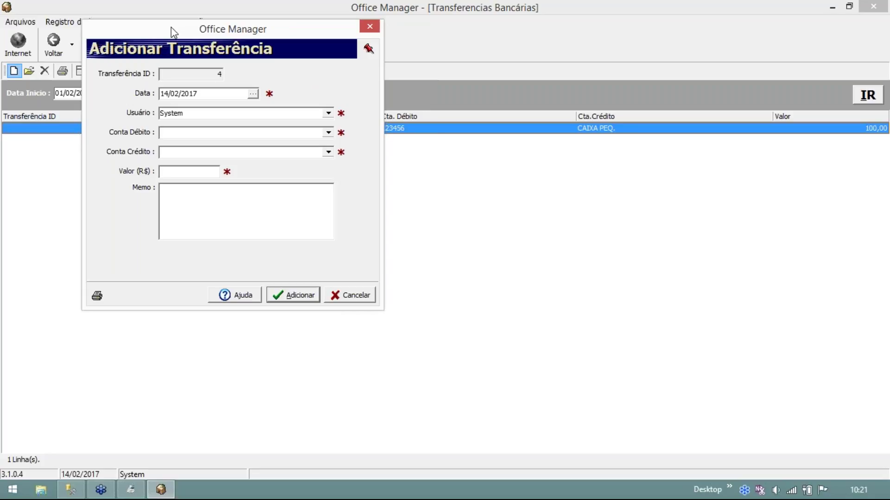
click(179, 172)
click(368, 28)
click(129, 43)
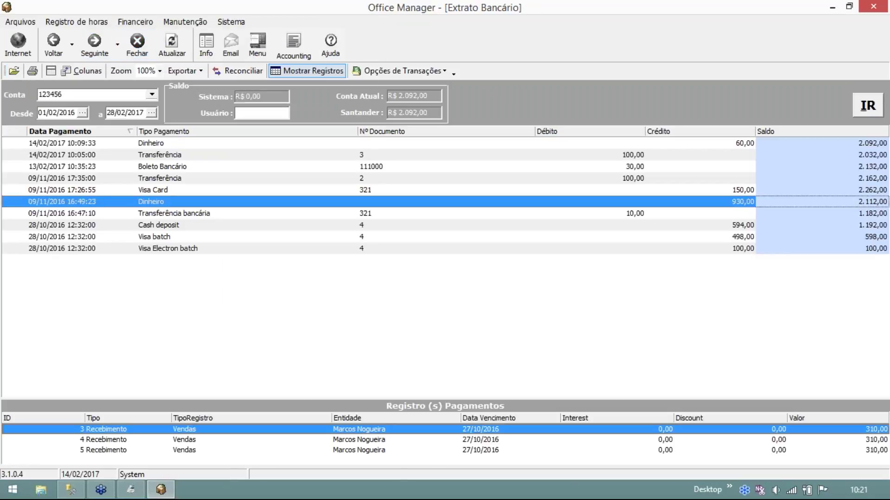
Check the bank slip and Visa Card entries in the statement and the available transaction options.
click(160, 168)
click(153, 190)
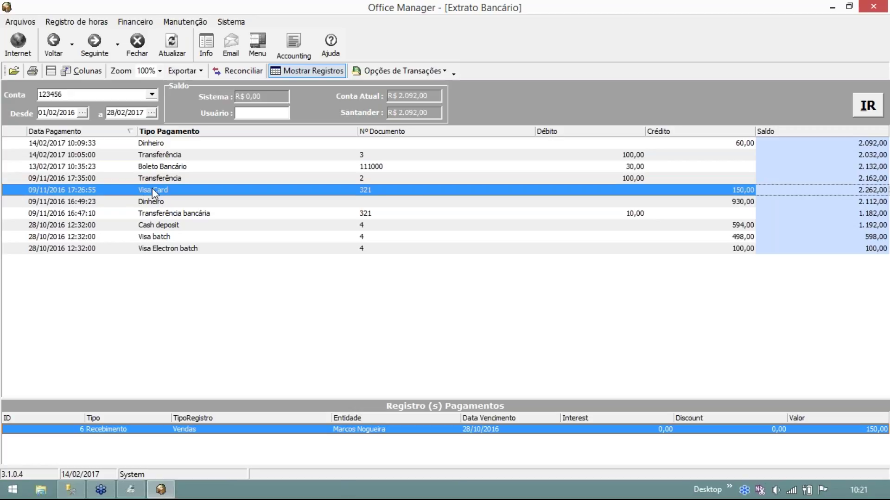
click(134, 22)
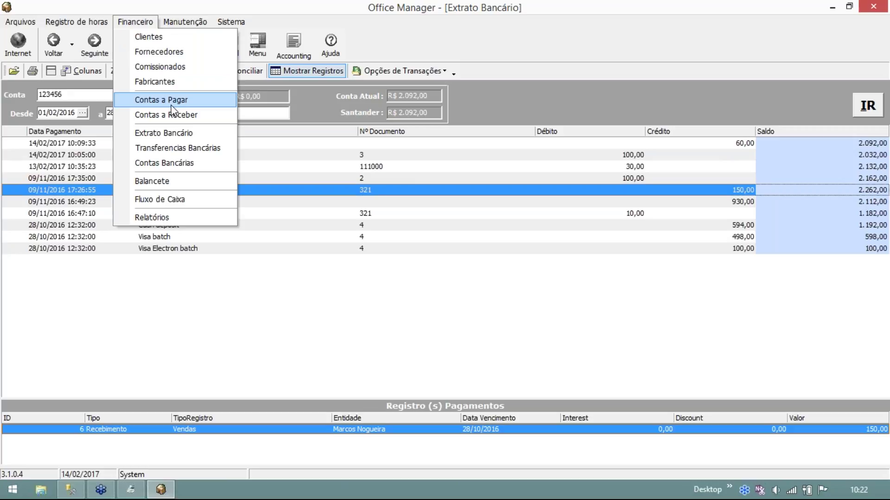
click(416, 69)
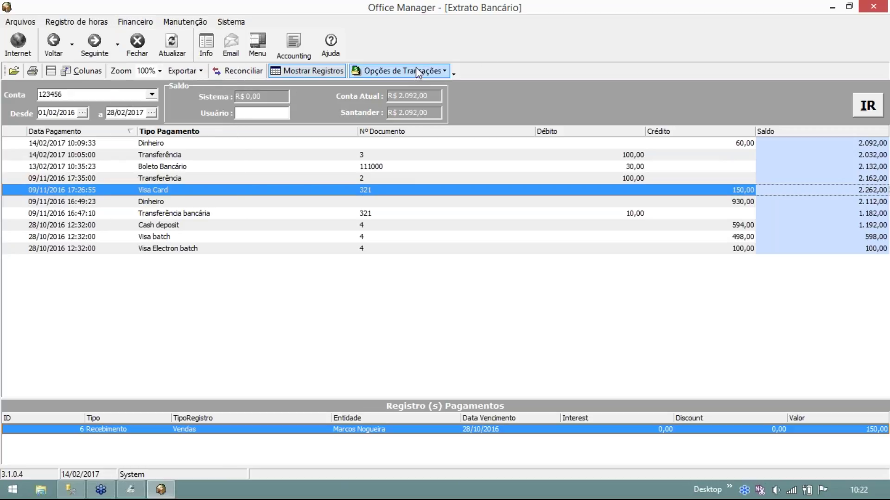
click(422, 72)
click(605, 209)
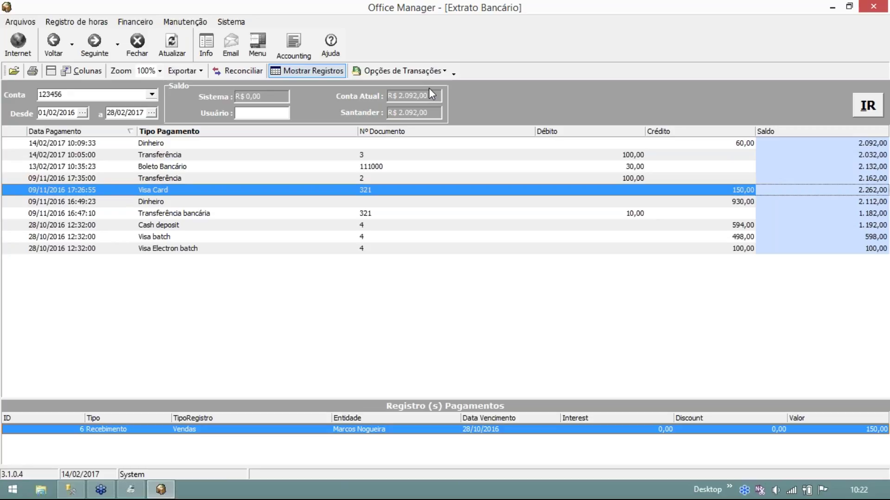
Delete the R$ 60,00 cash receipt of 14/02/2017 from the bank statement.
click(587, 143)
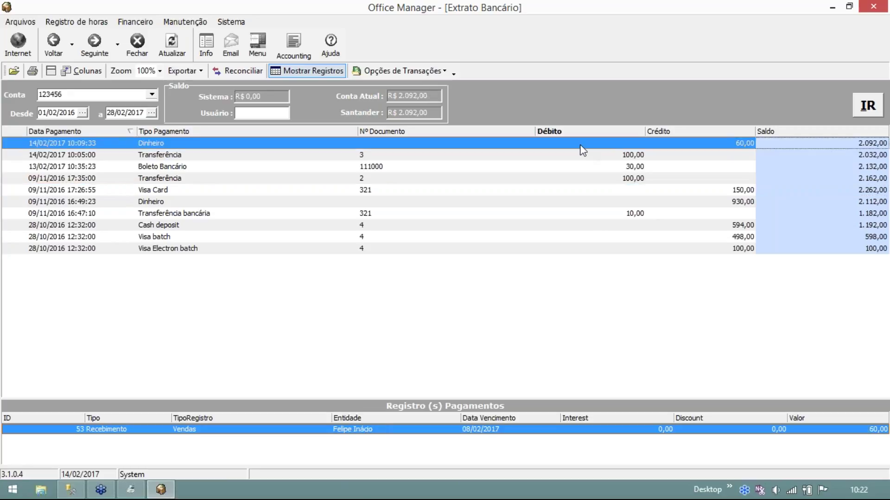
right_click(573, 145)
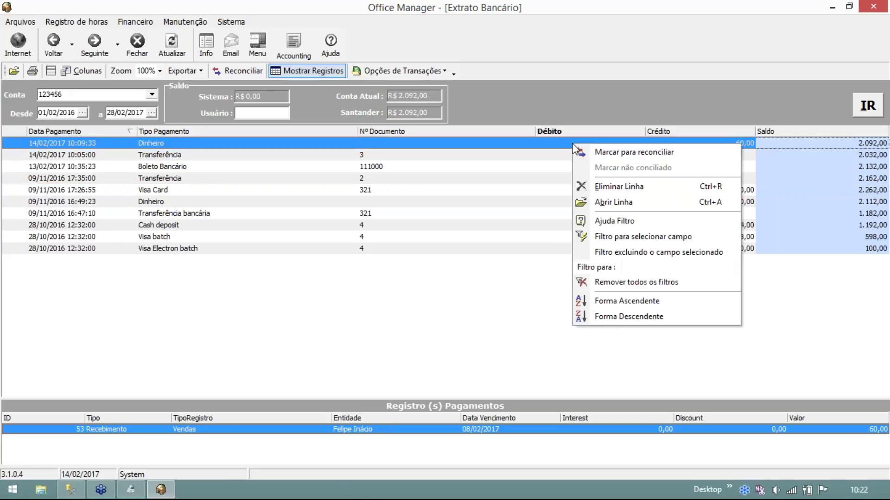
click(636, 193)
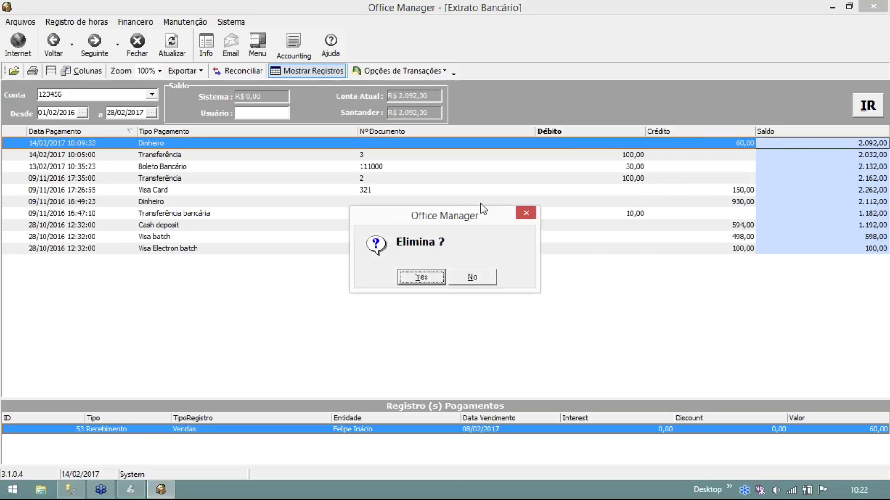
click(421, 277)
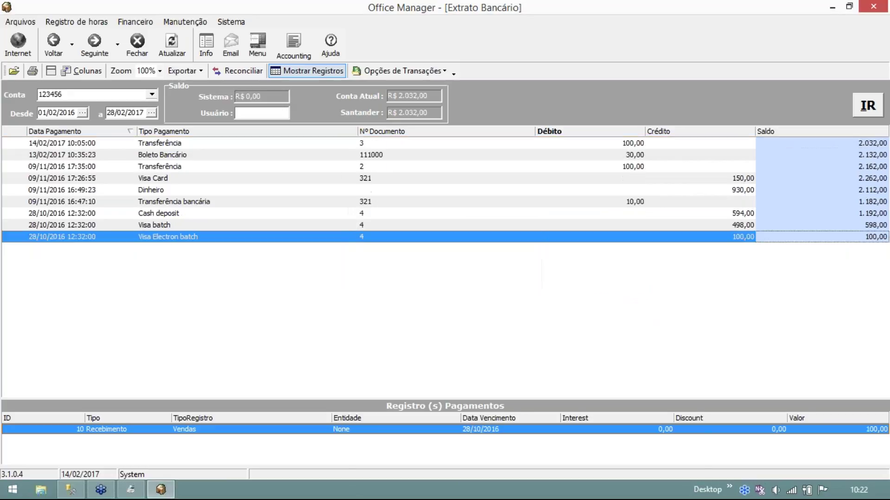
Display the open accounts receivable due from 01/02/2017 to 28/02/2017 and look through the refreshed list.
click(149, 21)
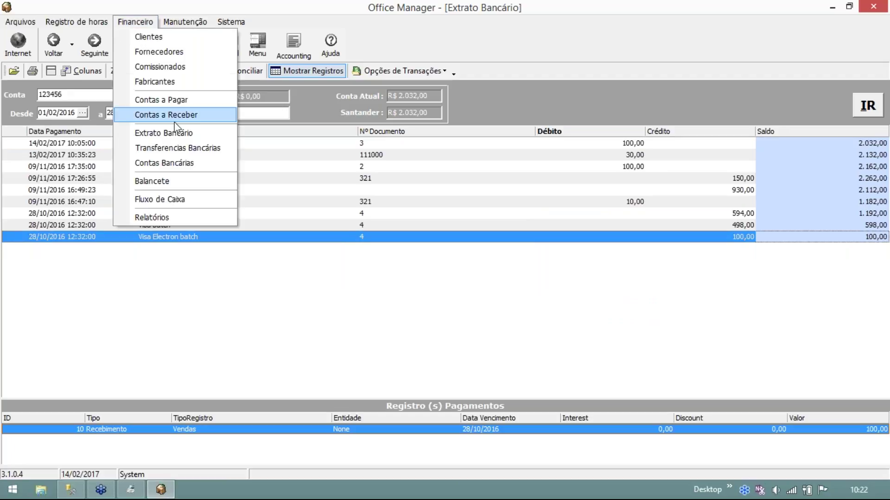
click(169, 113)
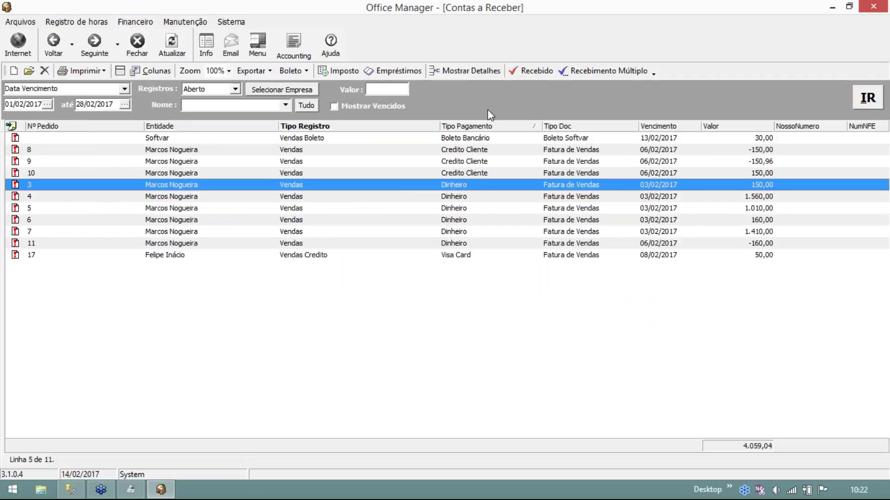
click(865, 102)
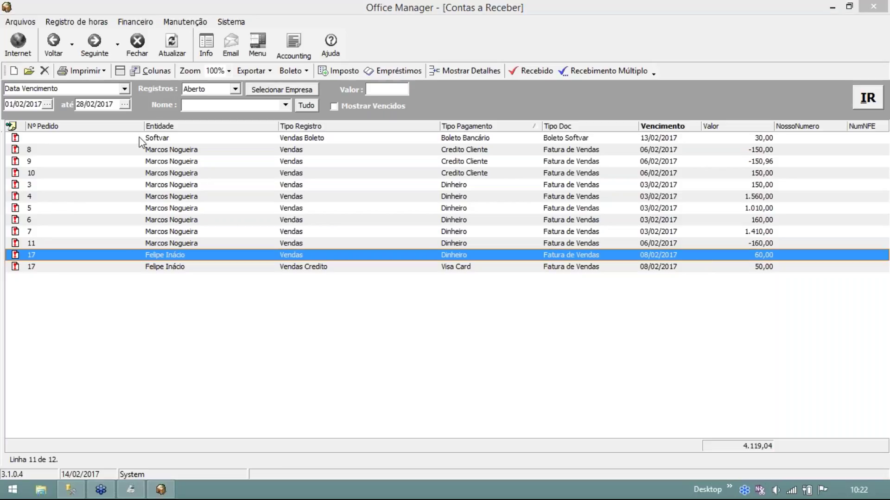
click(153, 126)
click(87, 160)
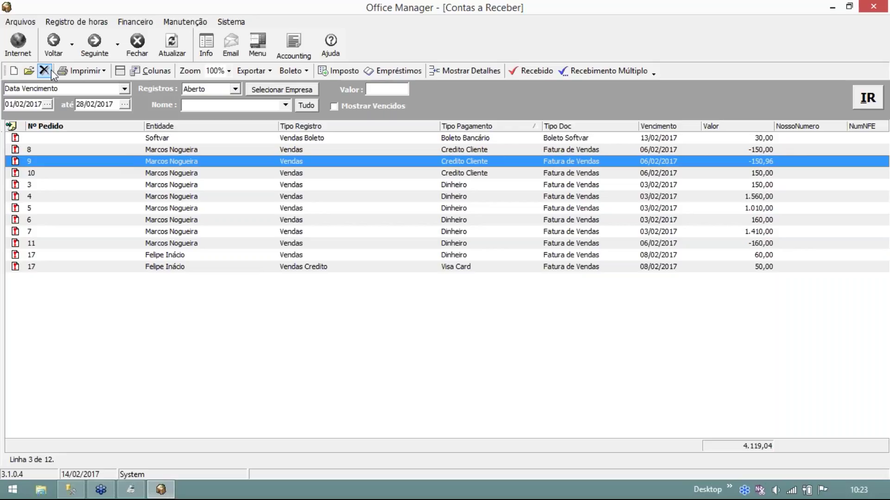
Try to delete the R$ 60,00 cash sales receivable due 08/02/2017.
click(583, 269)
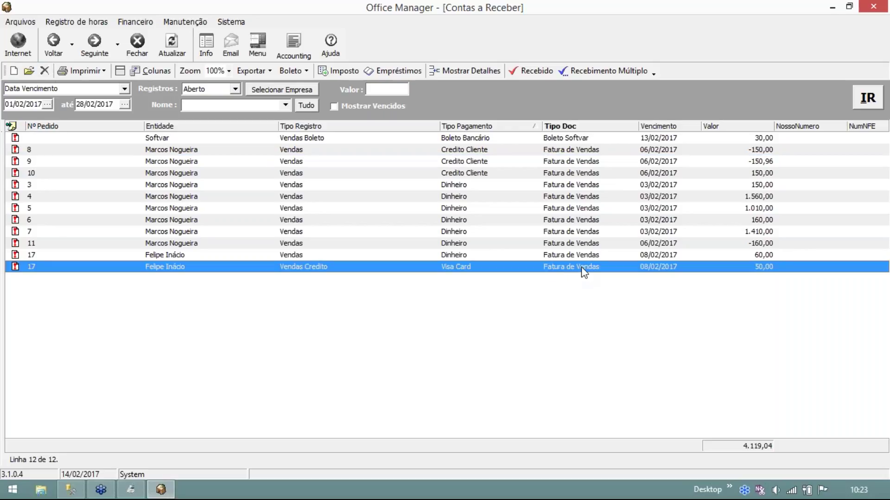
key(Up)
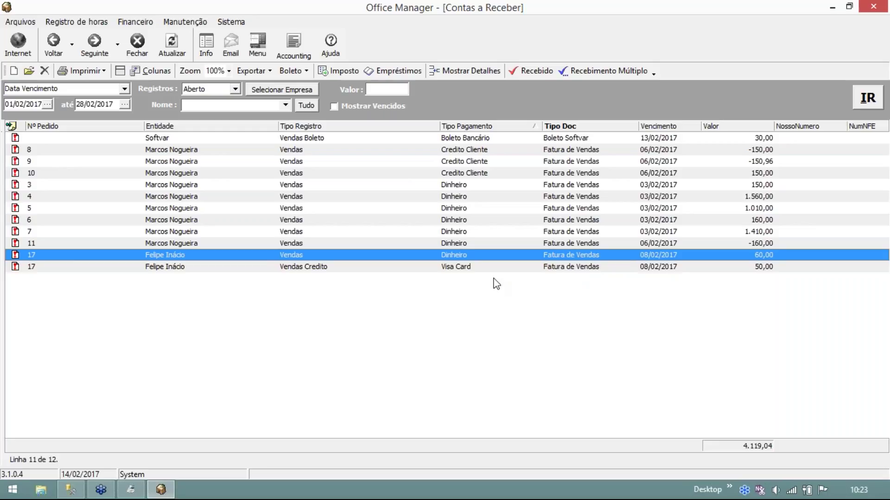
right_click(551, 260)
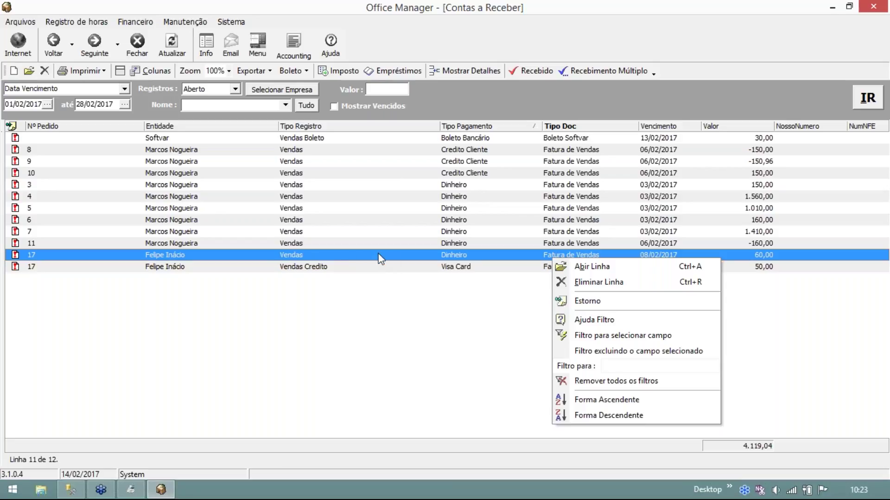
click(612, 285)
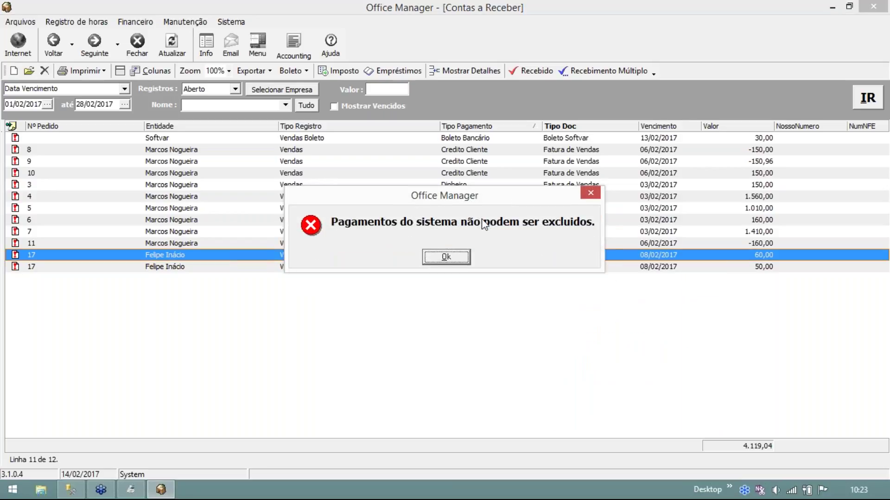
click(458, 256)
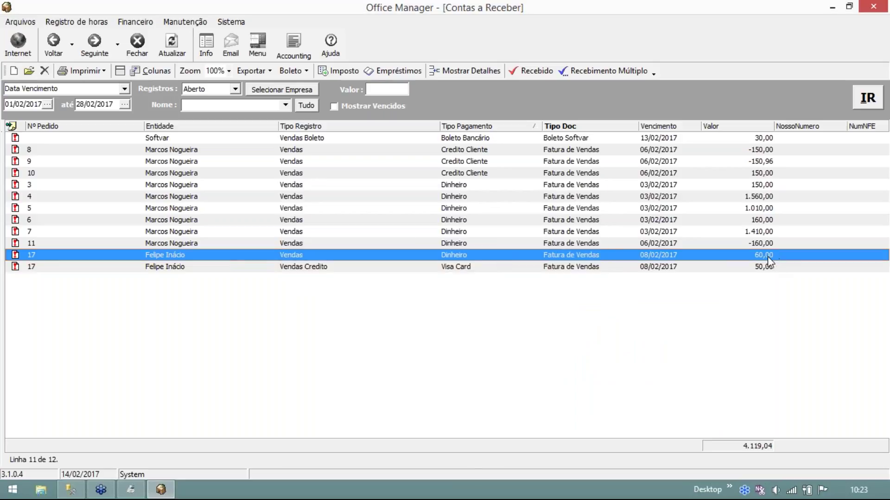
Check the row actions for the R$ 60,00 receivable, then examine a blank receivable's main and additional payment fields and cancel it.
right_click(649, 255)
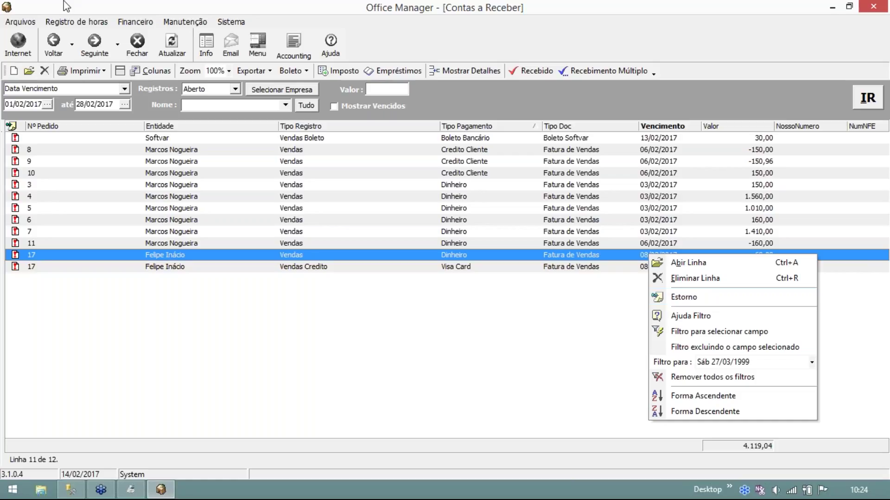
click(135, 22)
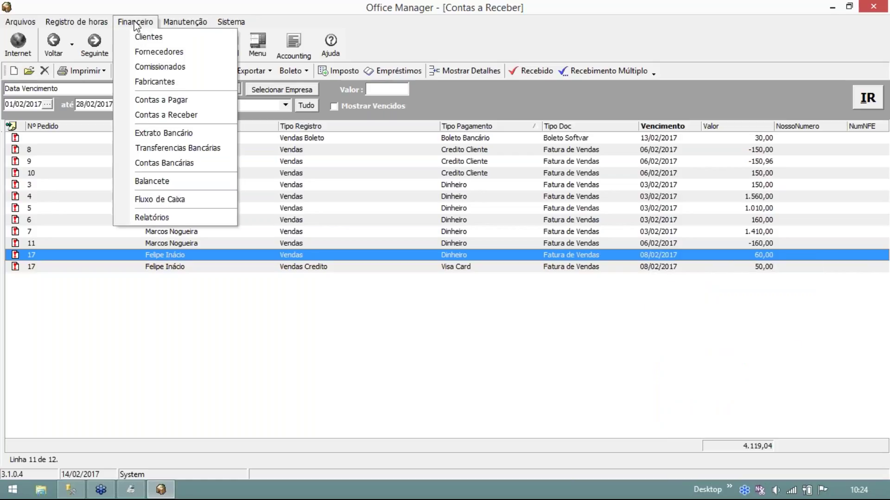
click(178, 114)
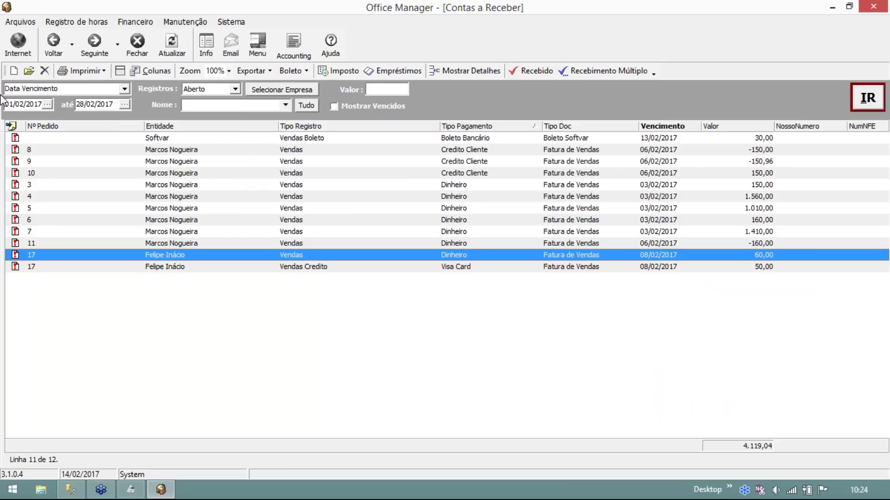
click(14, 71)
drag(303, 35, 411, 34)
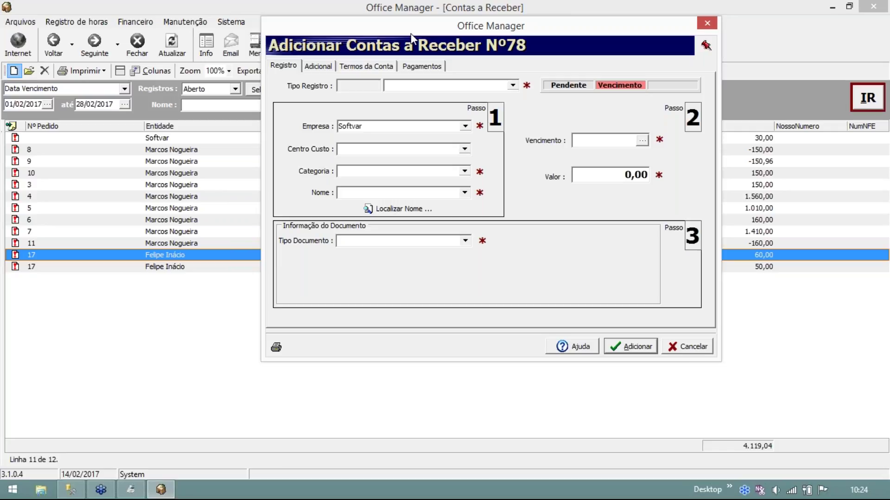
click(325, 65)
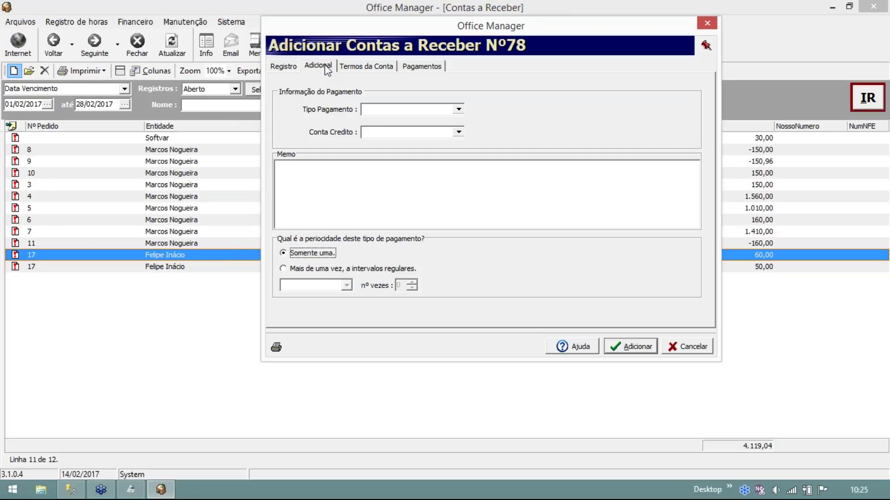
click(693, 347)
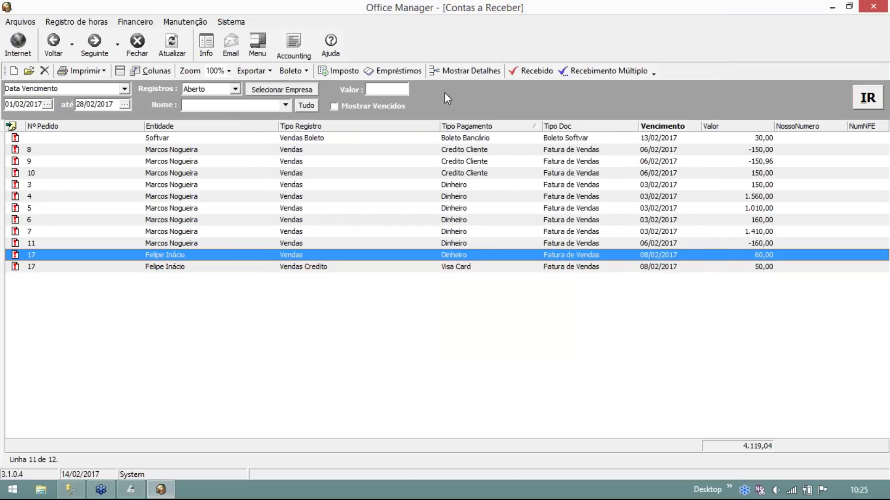
Return to the bank statement and examine its system balance and start date.
click(148, 22)
click(152, 134)
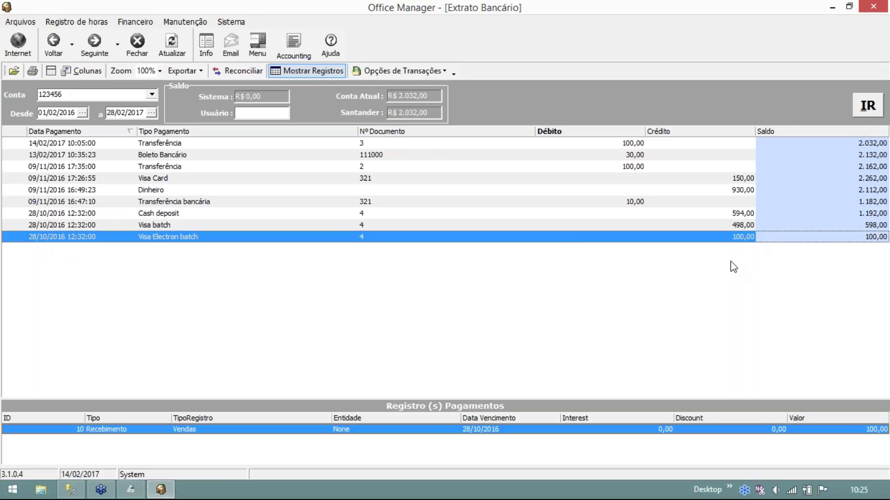
drag(271, 96, 236, 97)
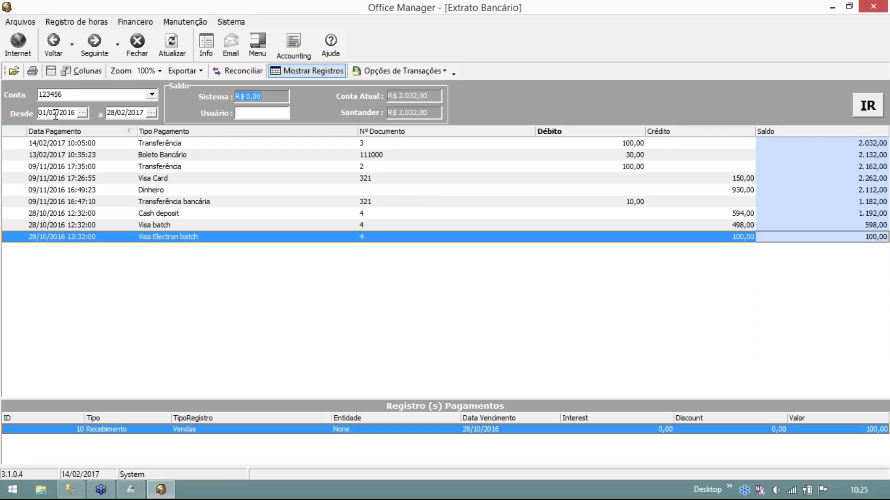
drag(57, 112, 13, 112)
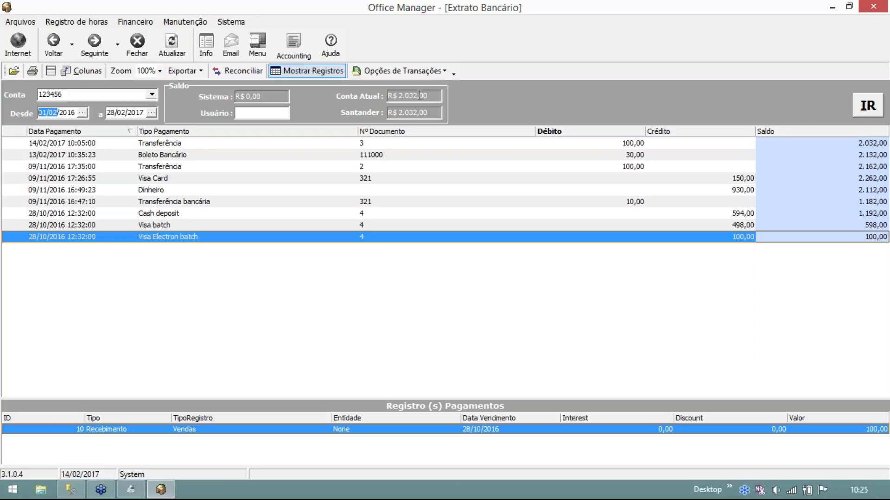
Examine the statement's current account balance and check the transaction options, dismissing the notice.
drag(419, 96, 379, 94)
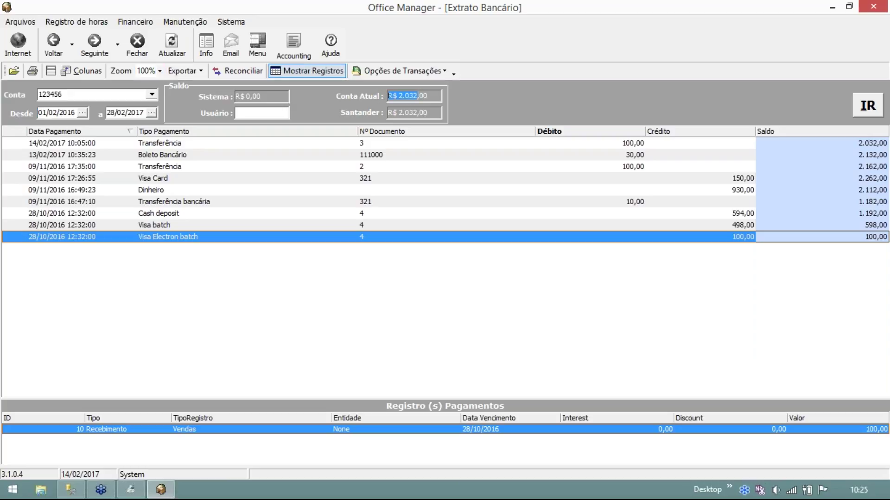
click(410, 96)
drag(410, 96, 404, 97)
click(411, 72)
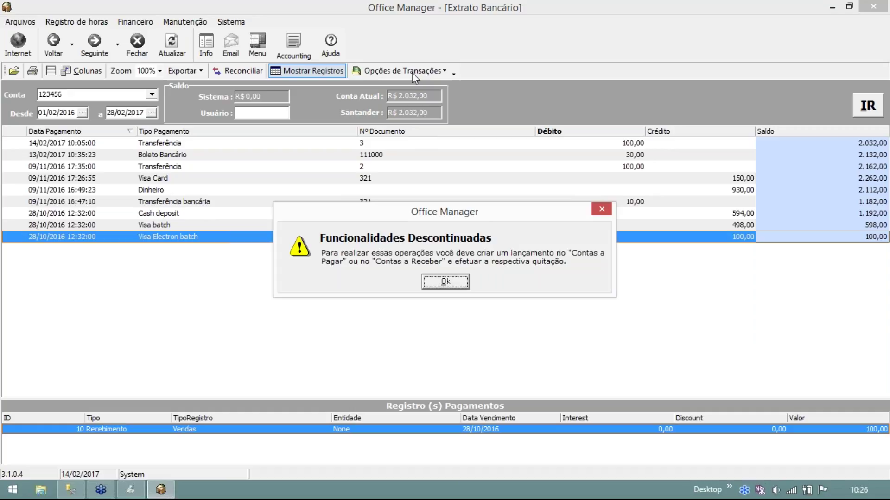
click(434, 282)
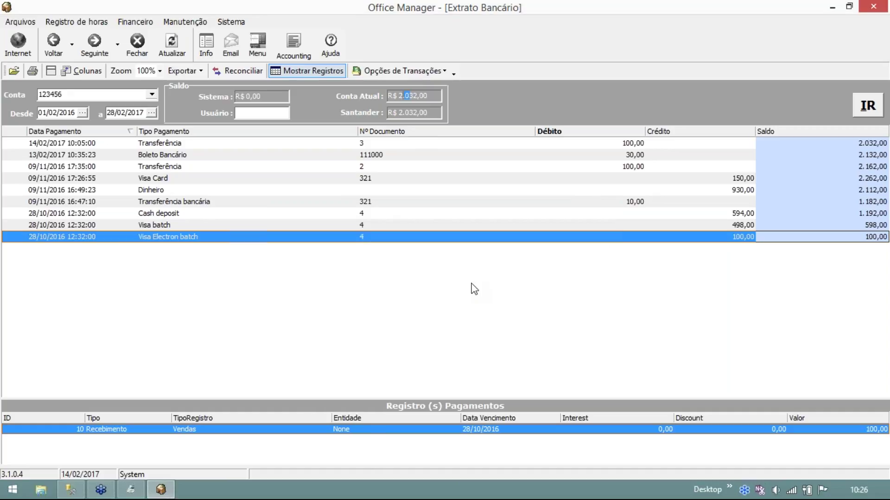
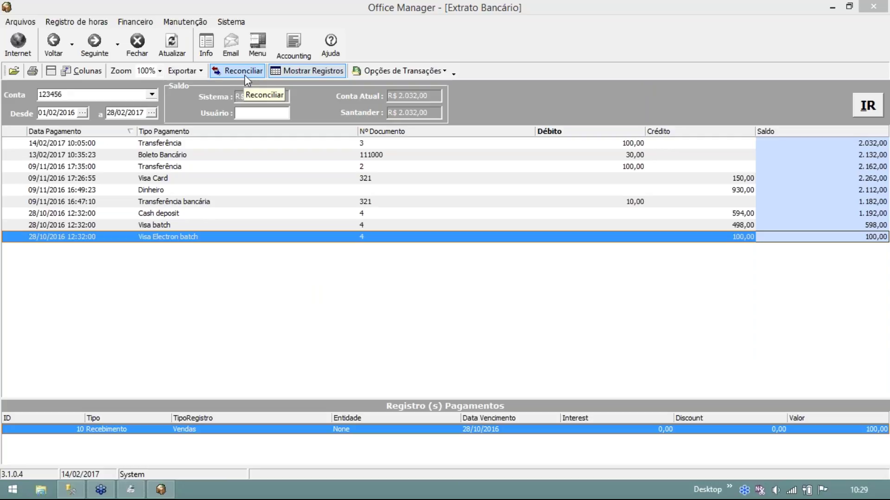
Start reconciling account 123456 and mark the Visa Electron batch credit of 28/10/2016 for reconciliation.
click(622, 225)
drag(619, 215, 618, 181)
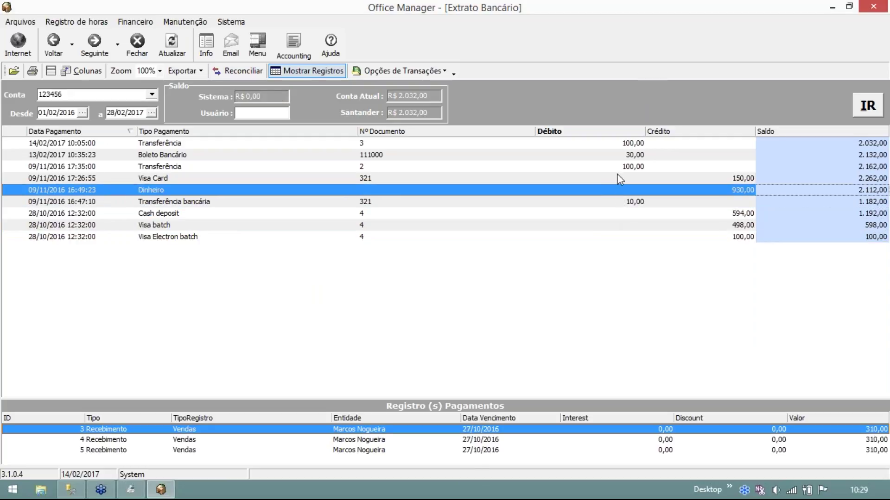
click(707, 238)
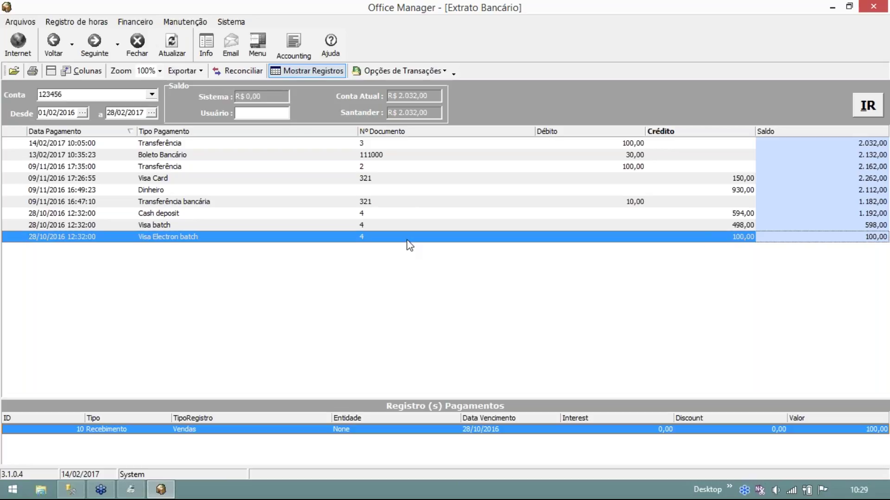
click(241, 76)
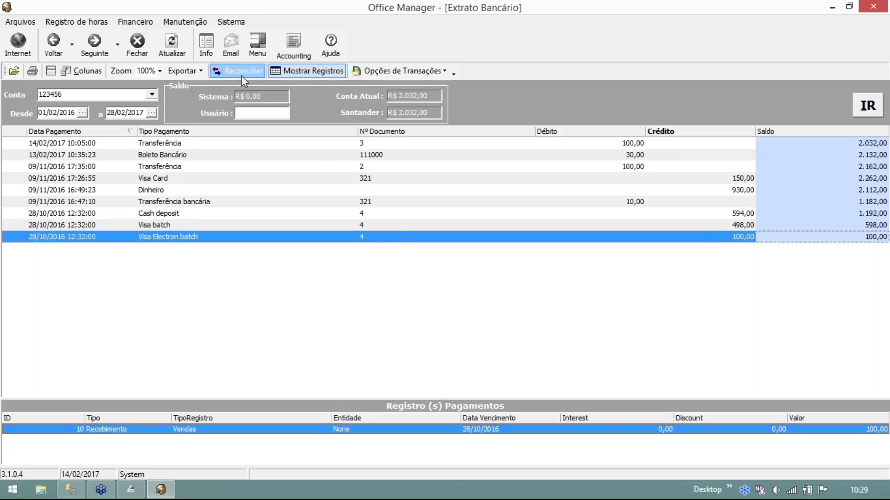
drag(389, 185, 461, 159)
click(630, 151)
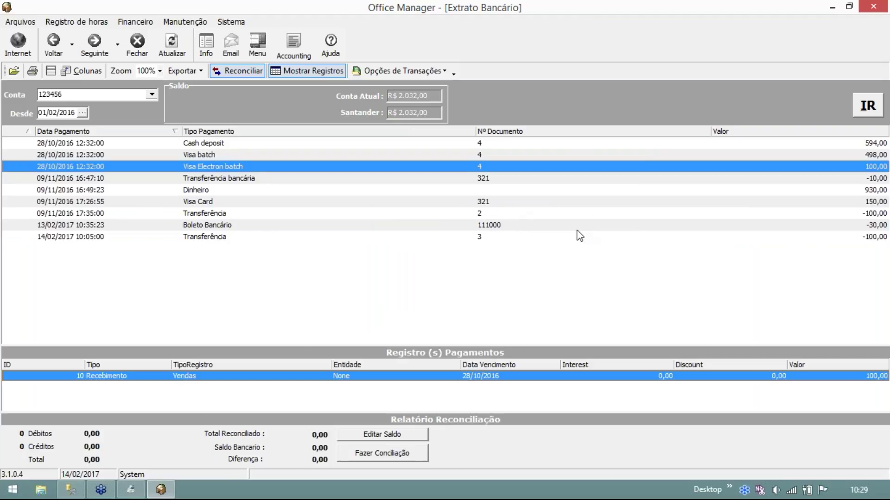
right_click(467, 172)
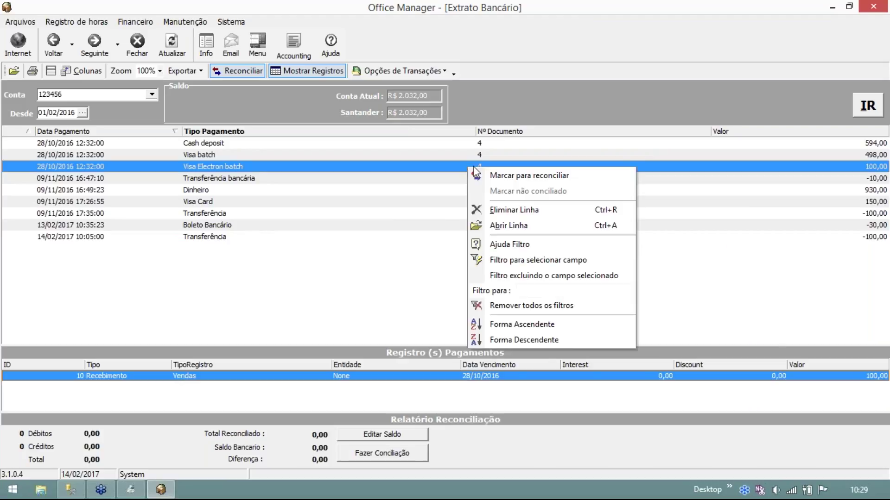
click(510, 181)
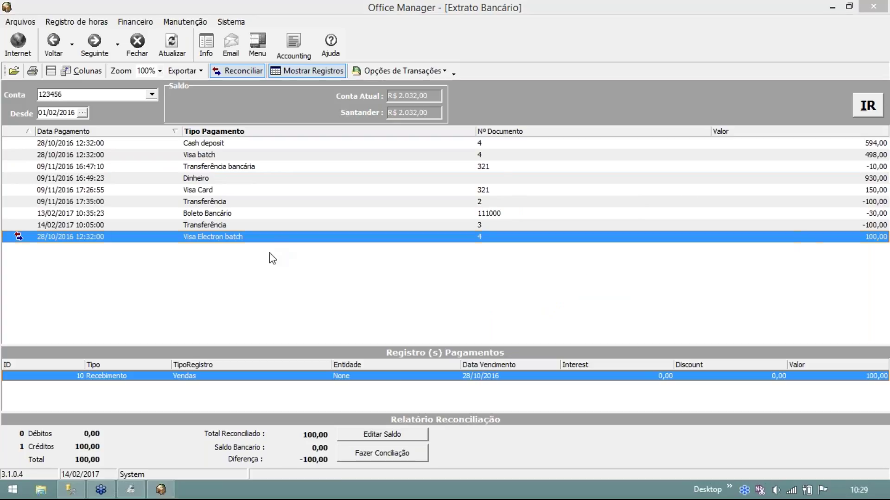
Set the reconciliation's initial bank balance to 0 and final balance to 110, and refresh the statement.
click(371, 454)
drag(416, 154, 246, 133)
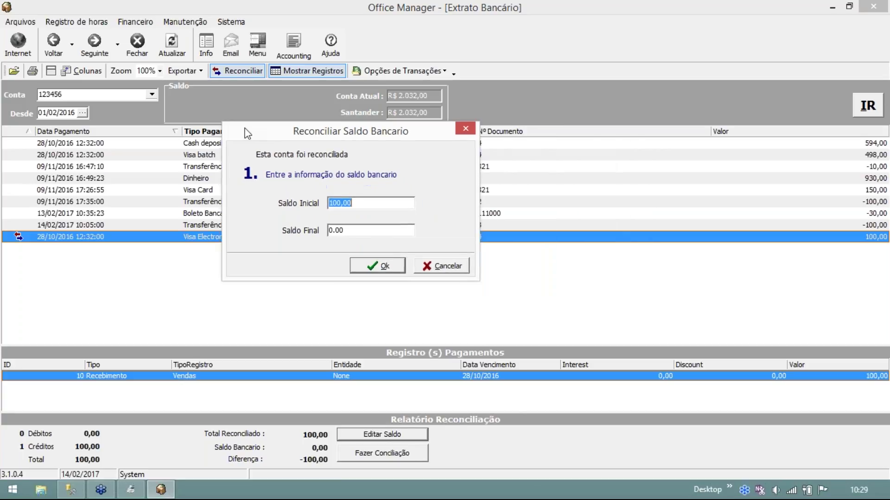
key(Tab)
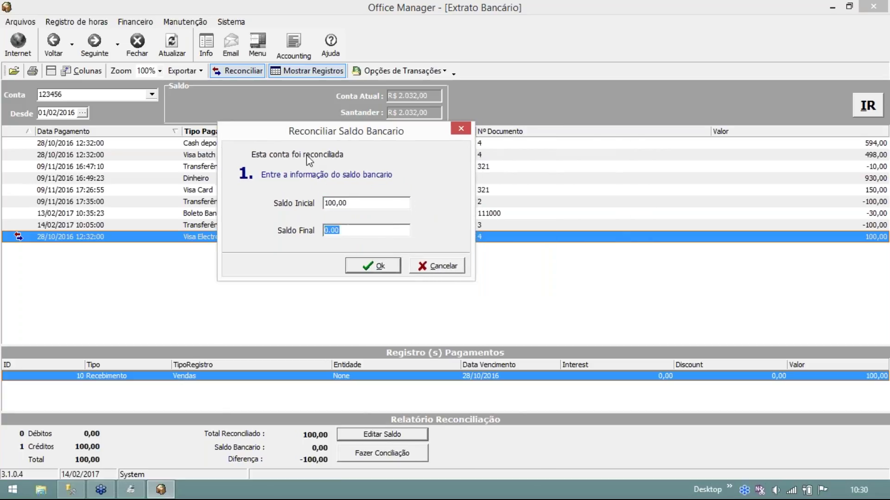
text(100)
text(11)
drag(304, 136, 211, 162)
drag(266, 228, 24, 225)
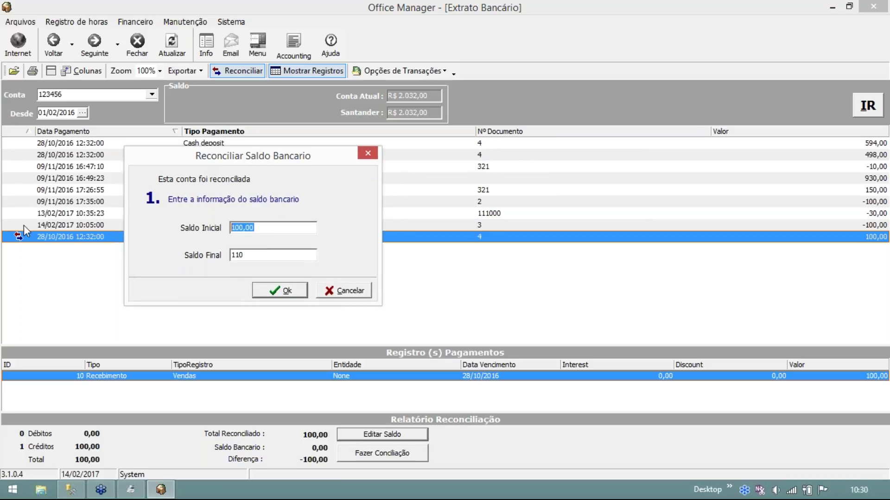
text(0)
key(Tab)
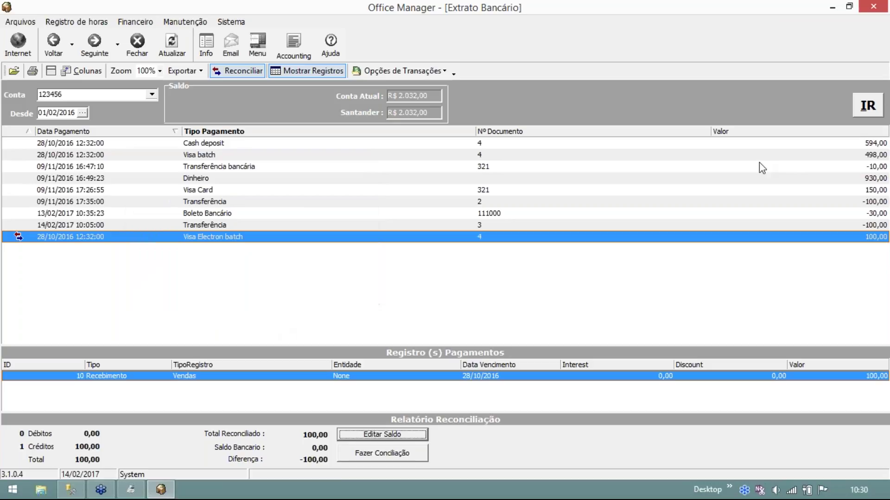
click(873, 116)
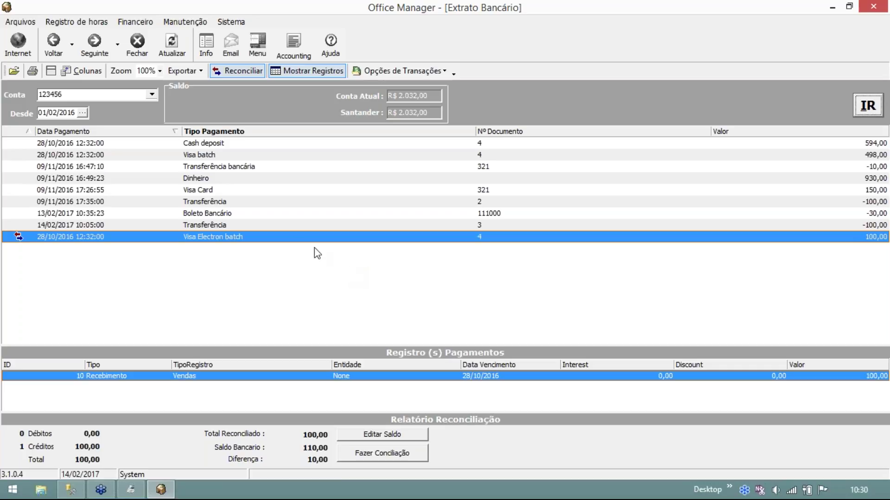
Check the reconciliation options for the 14/02/2017 transfer without marking it, reselect the Visa Electron batch and refresh the statement.
right_click(288, 226)
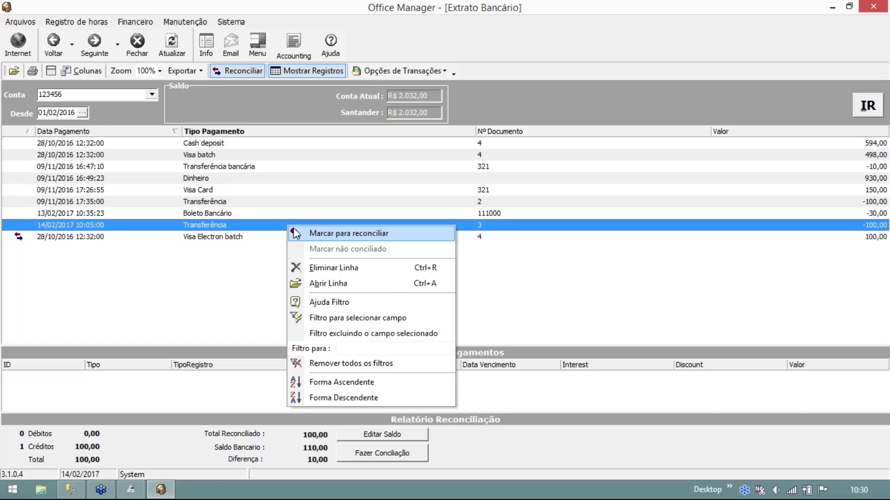
click(208, 280)
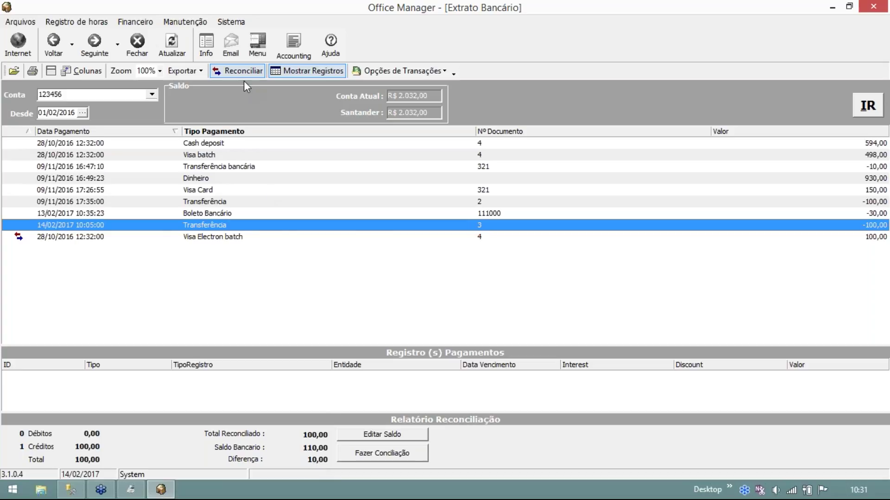
right_click(220, 229)
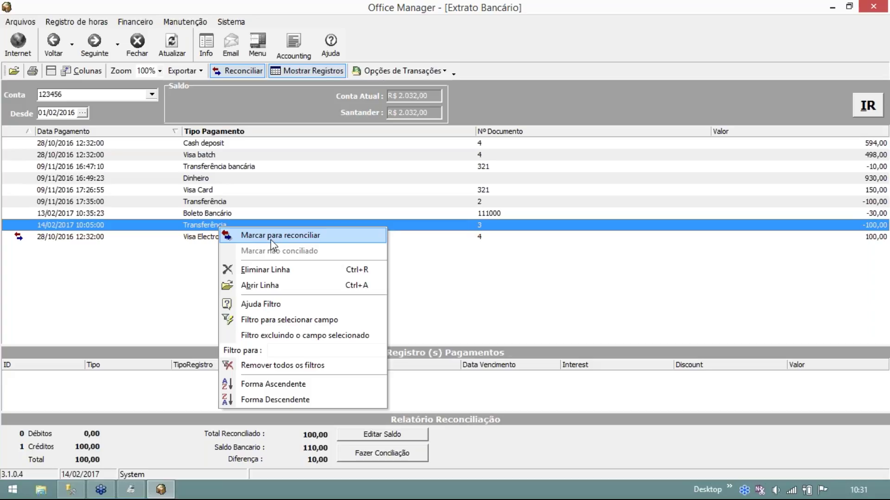
mouse_move(245, 223)
mouse_down()
mouse_move(227, 204)
mouse_move(223, 154)
mouse_move(233, 230)
mouse_move(245, 237)
mouse_up()
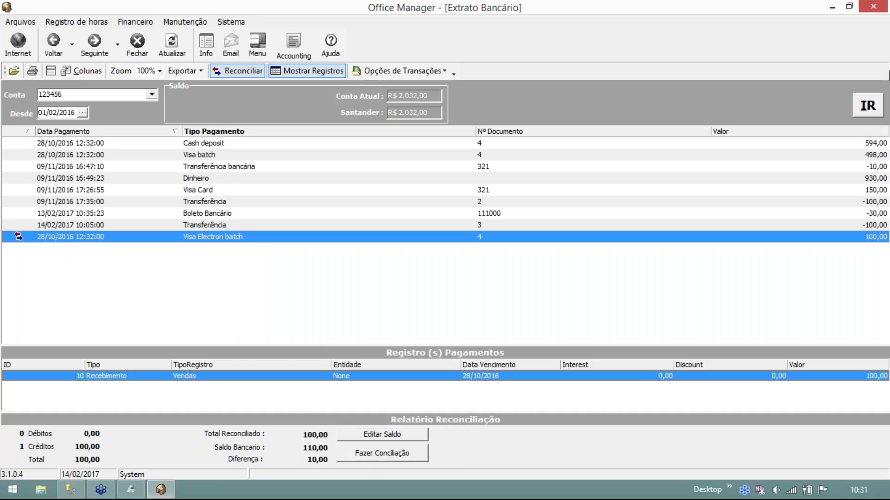
click(855, 112)
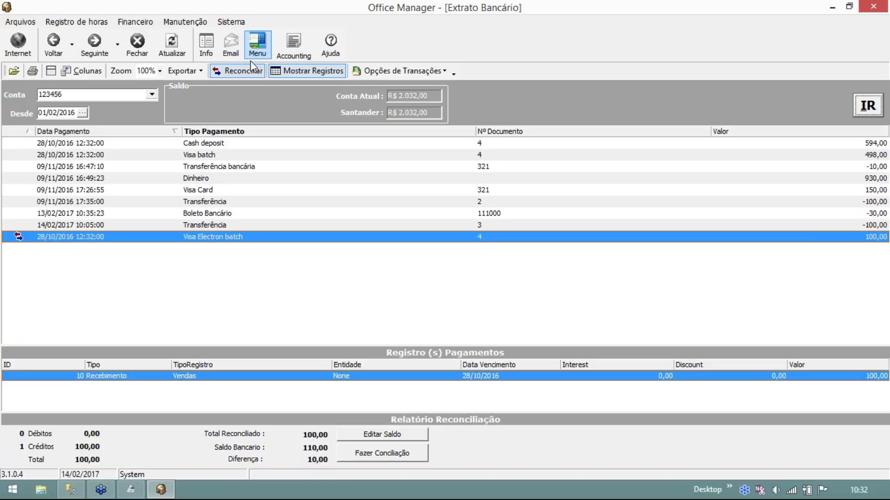
Unmark the Visa Electron batch for reconciliation and return to the regular bank statement.
right_click(283, 240)
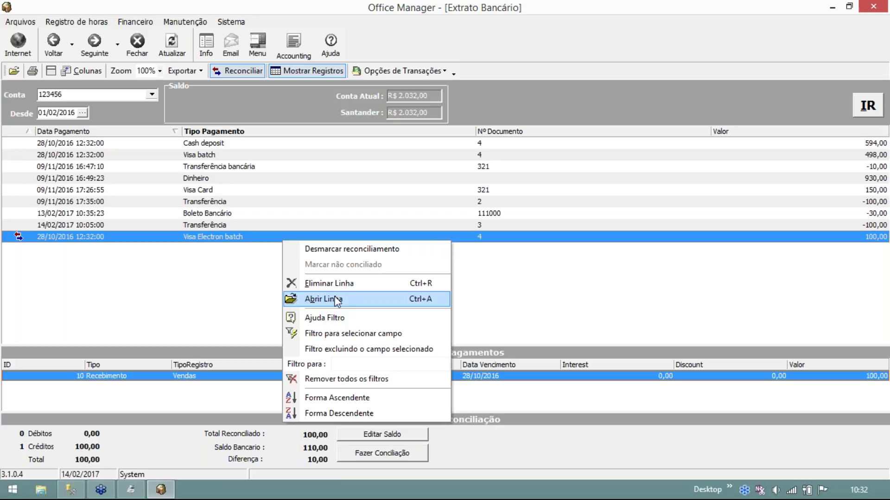
click(338, 249)
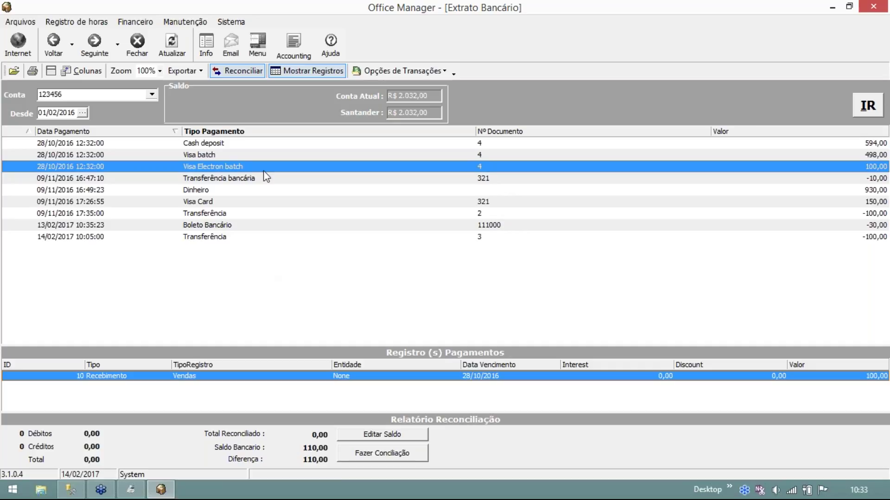
click(246, 72)
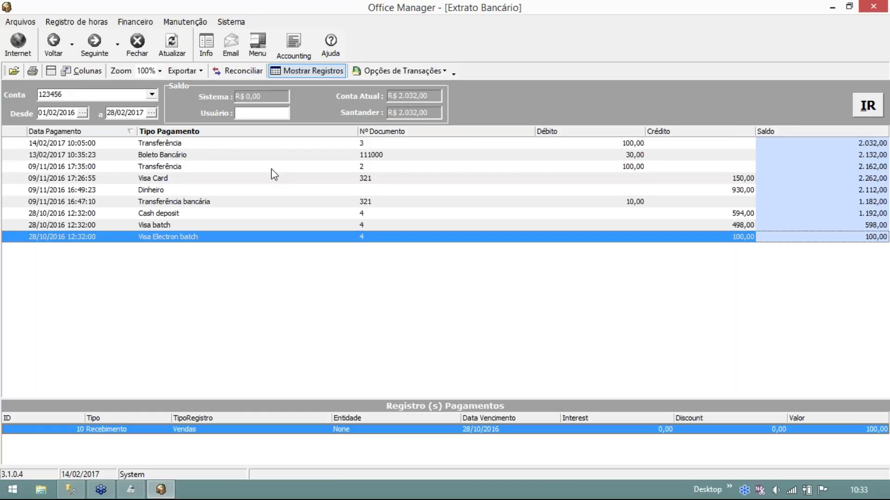
Generate the trial balance (Balancete) by due date from 01/02/2017 to 28/02/2017 for all records.
click(139, 23)
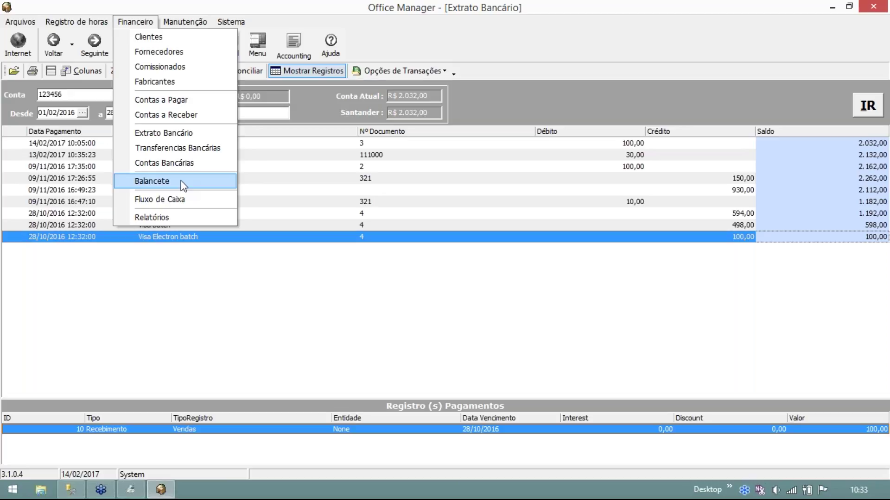
click(191, 184)
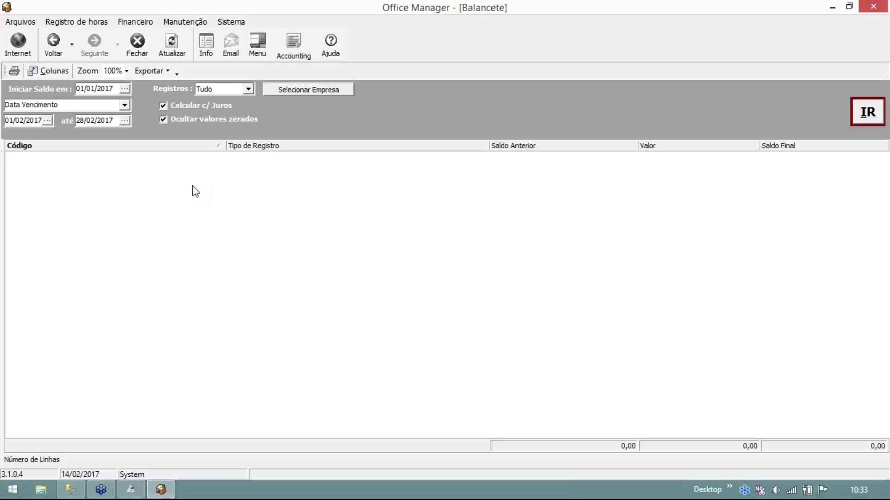
click(135, 22)
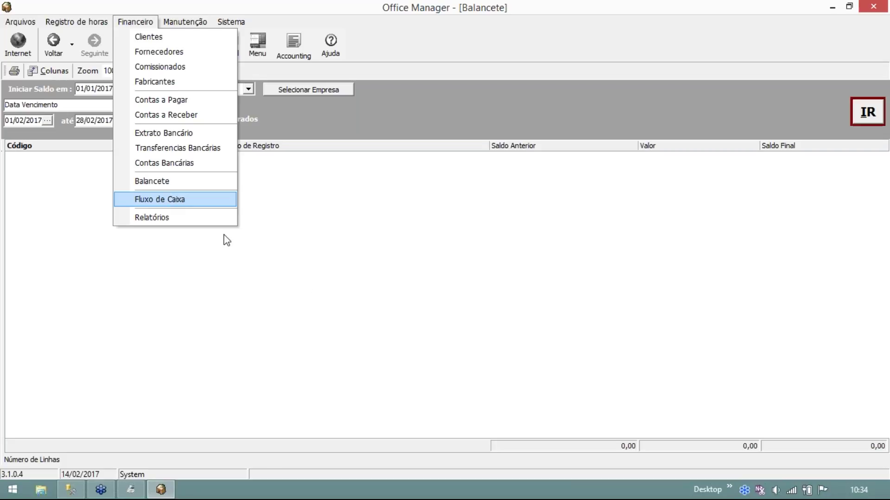
click(299, 280)
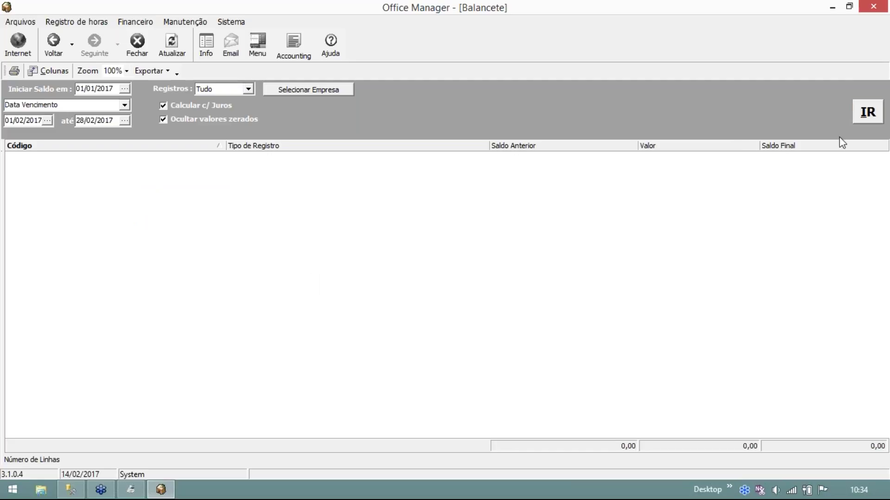
click(865, 115)
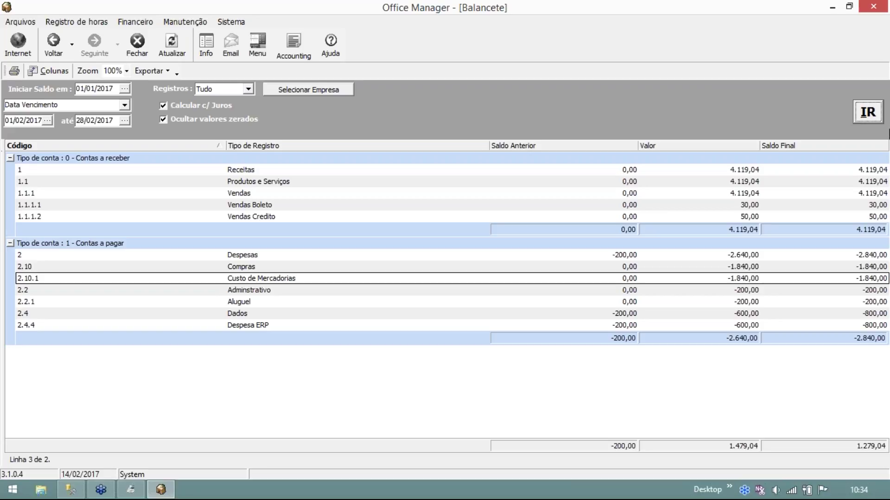
Examine the hierarchy of account codes and record types under accounts receivable, from Receitas down to Vendas Boleto and Vendas Credito.
click(33, 172)
click(38, 183)
click(42, 194)
click(51, 207)
click(52, 214)
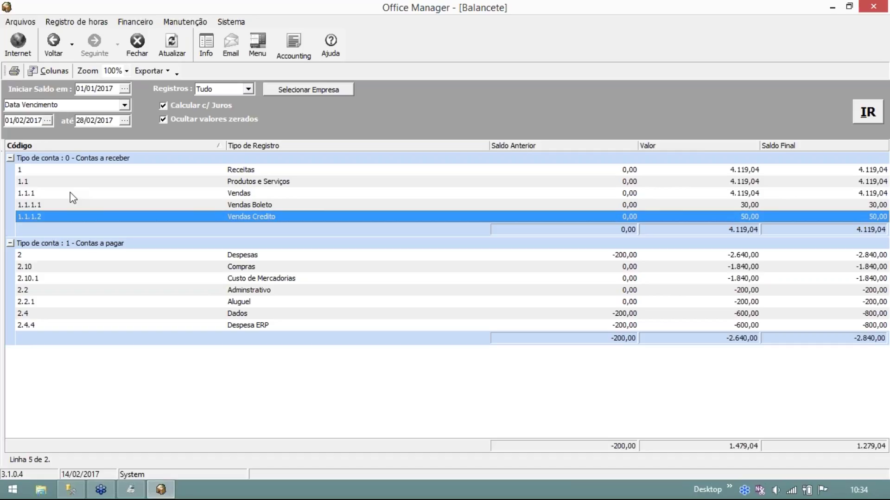
click(40, 178)
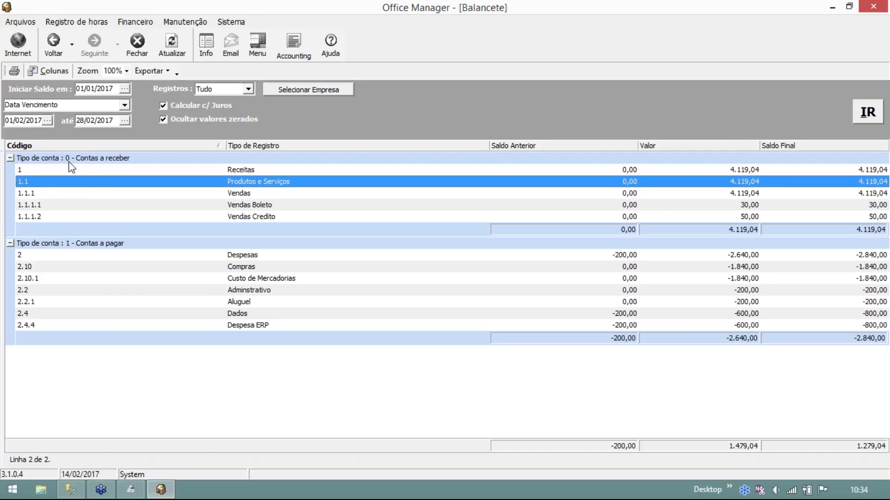
click(42, 193)
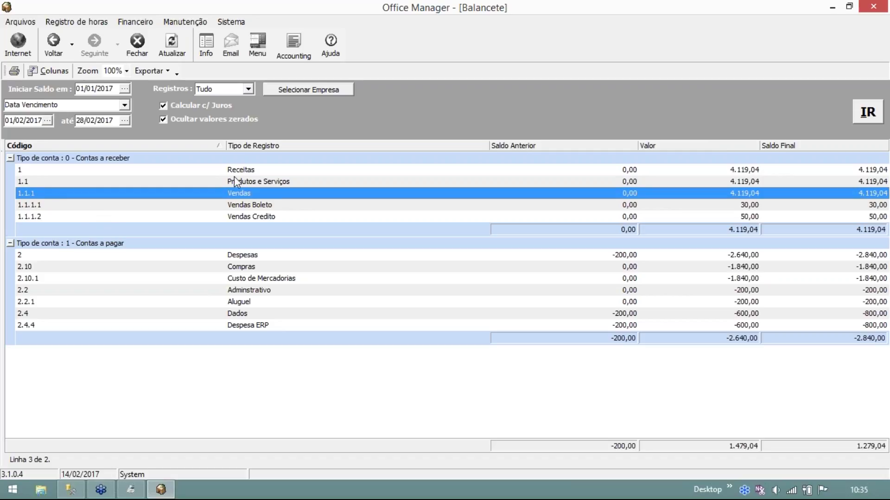
click(54, 207)
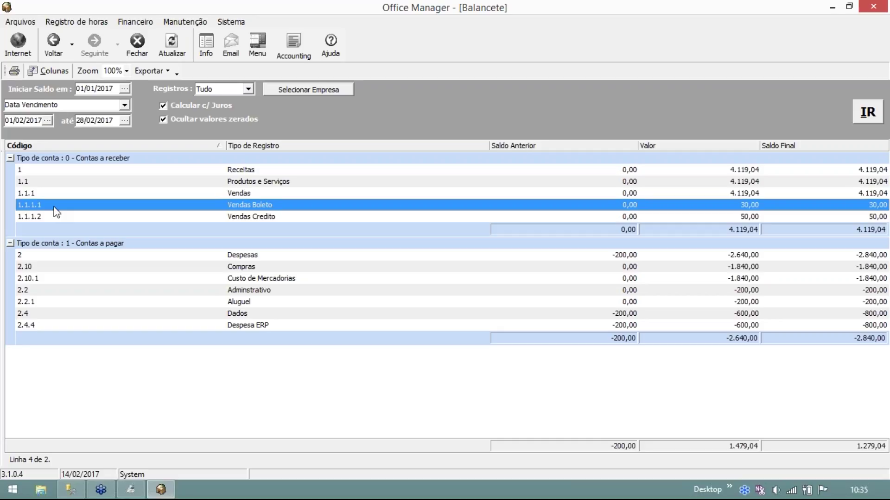
click(259, 217)
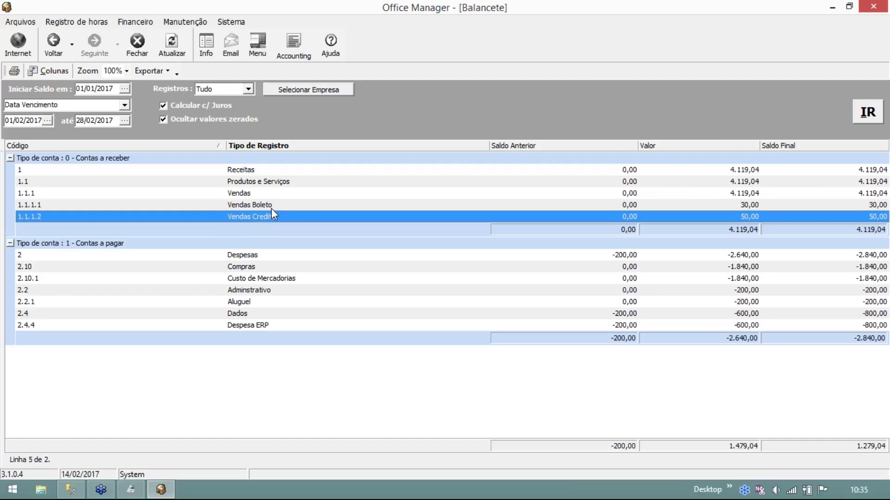
click(244, 192)
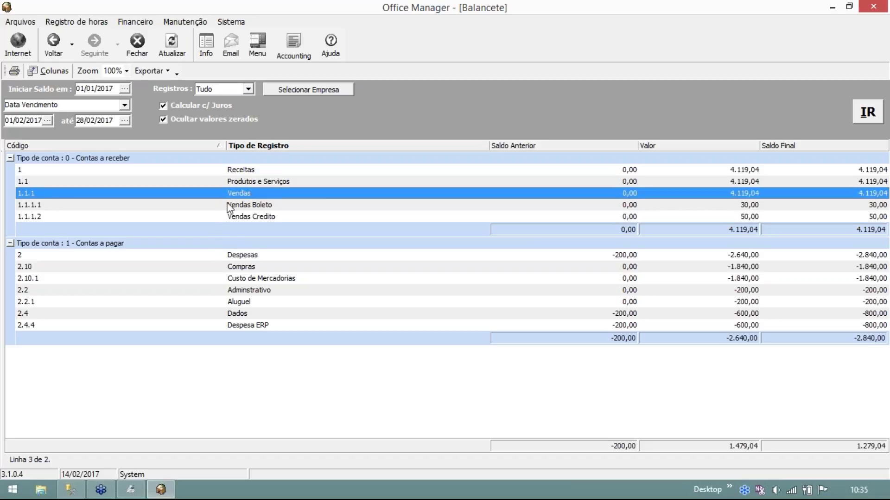
click(232, 206)
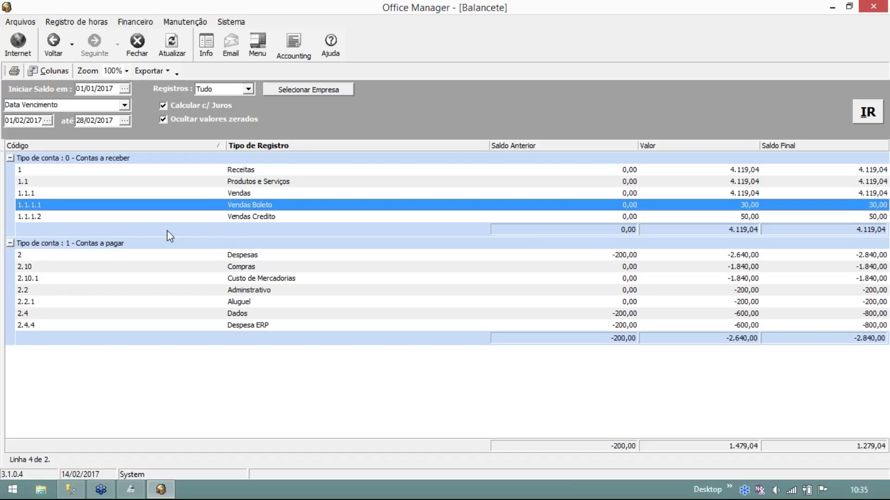
click(240, 218)
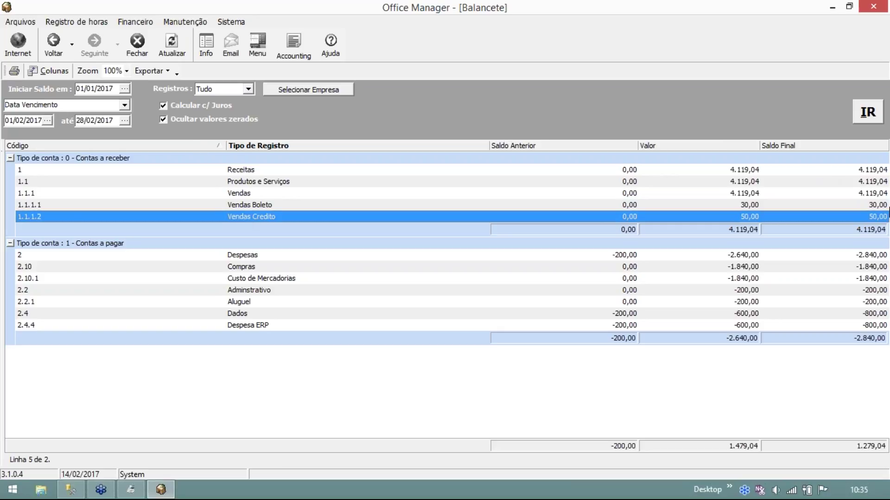
Compare the final balances of Vendas Boleto and Vendas Credito with their parent account Vendas.
click(865, 207)
click(864, 216)
click(862, 208)
click(860, 214)
click(278, 206)
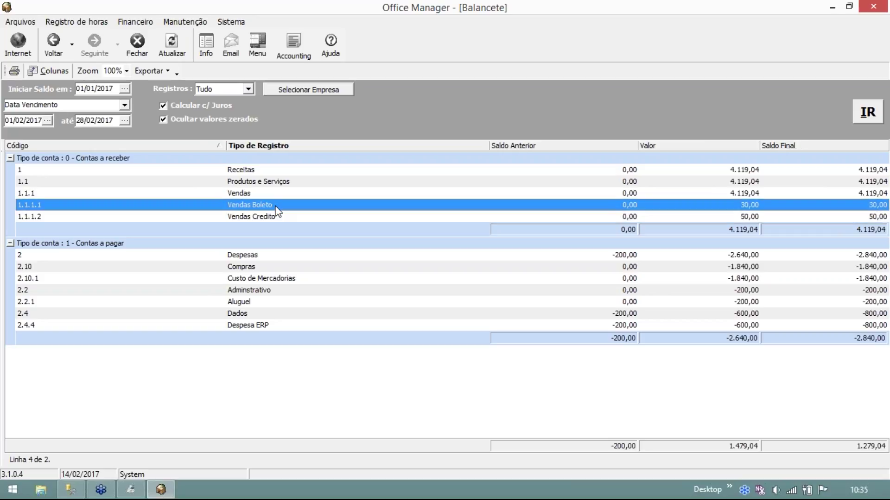
click(276, 215)
click(274, 205)
click(278, 215)
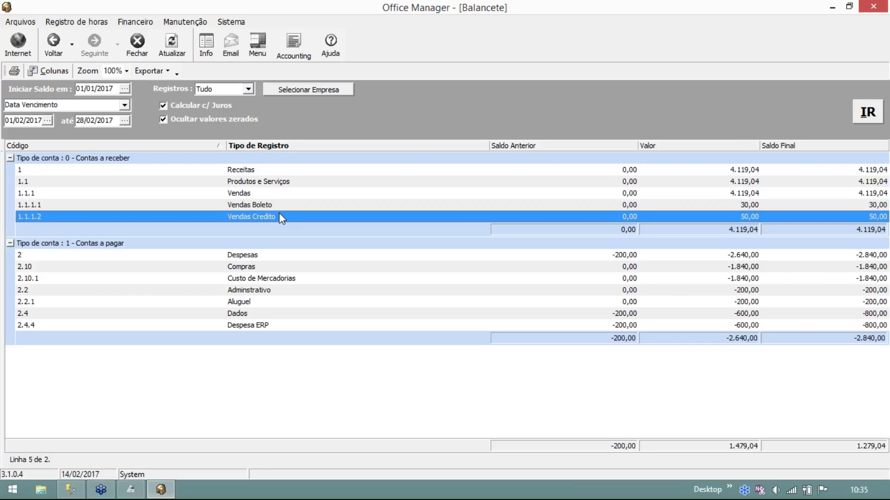
click(277, 194)
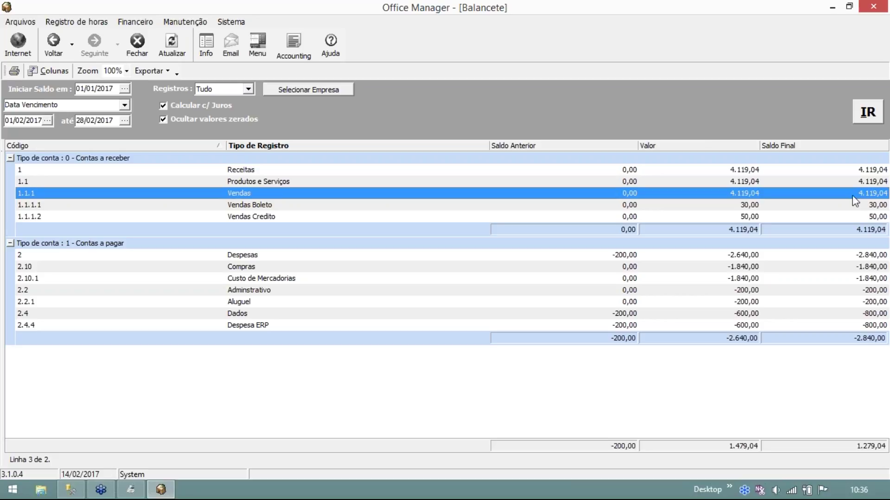
Compare the Vendas Boleto and Vendas Credito record types under accounts receivable in the trial balance.
click(260, 205)
click(258, 216)
click(260, 206)
click(259, 214)
click(266, 204)
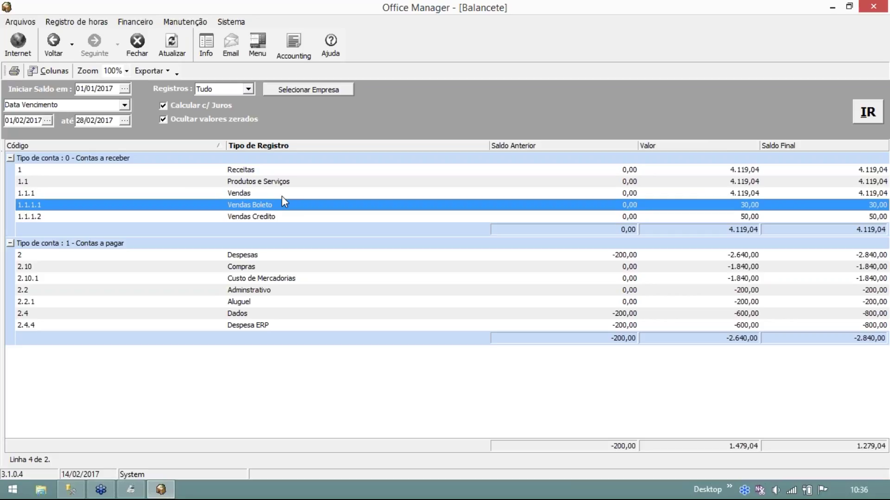
Examine the accounts payable hierarchy from Despesas through Compras to Custo de Mercadorias and compare their final balances.
click(32, 257)
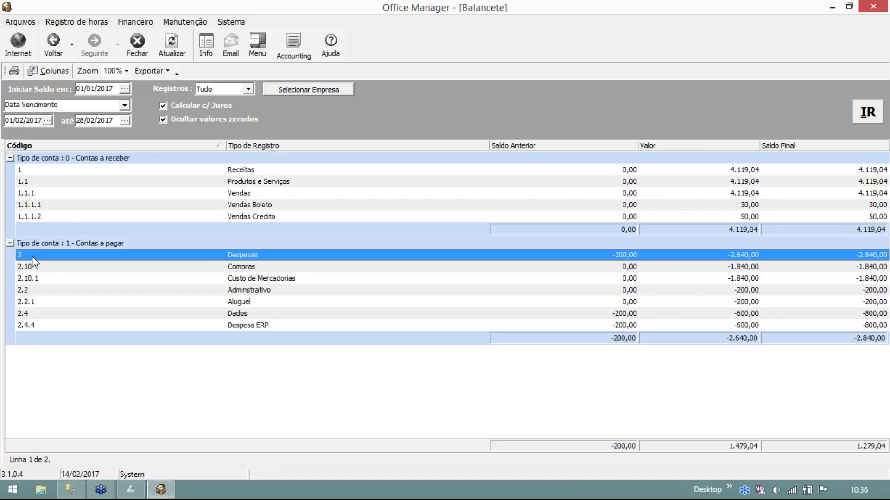
click(68, 267)
click(113, 277)
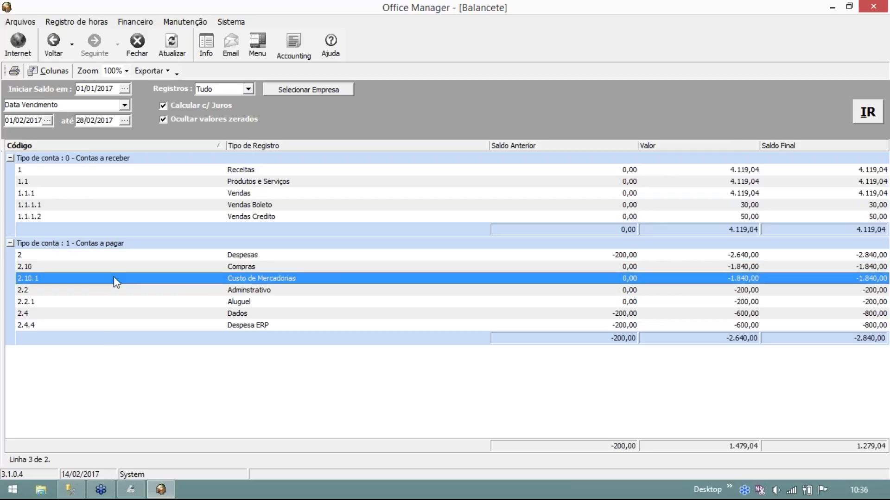
click(858, 266)
click(858, 254)
click(858, 266)
click(860, 279)
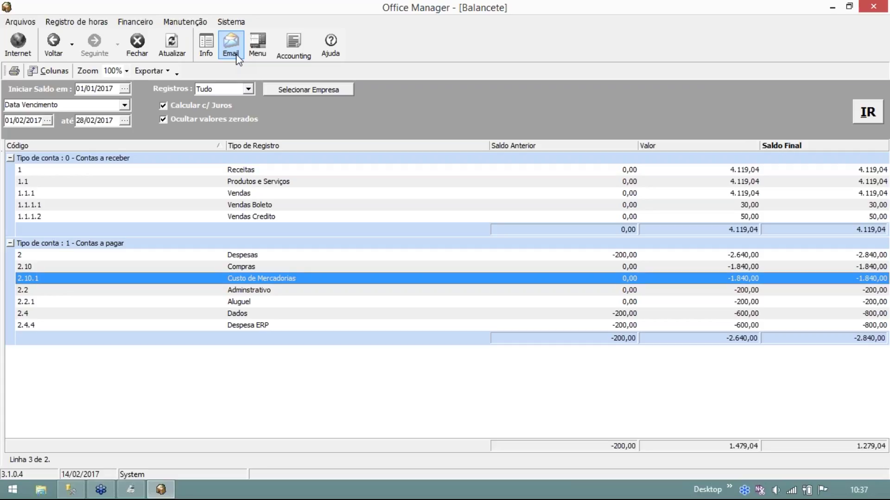
Review the registered account hierarchy in Tipos de Registros and return to the trial balance.
click(154, 72)
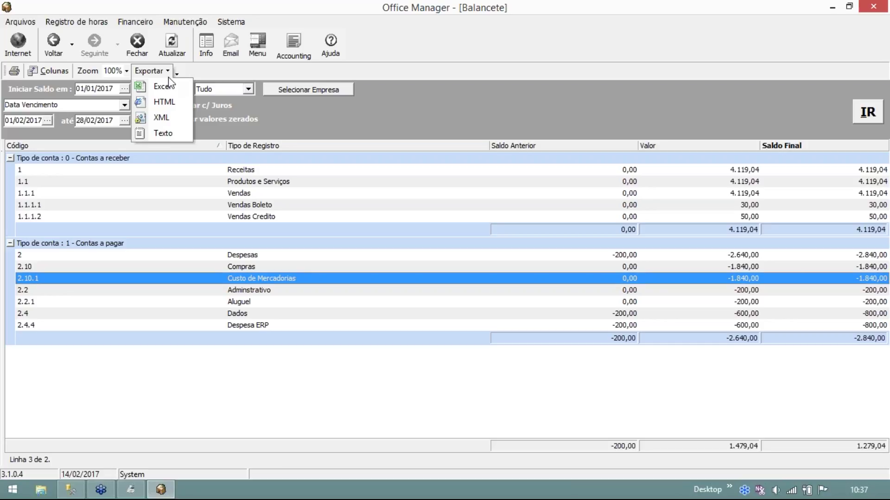
click(184, 22)
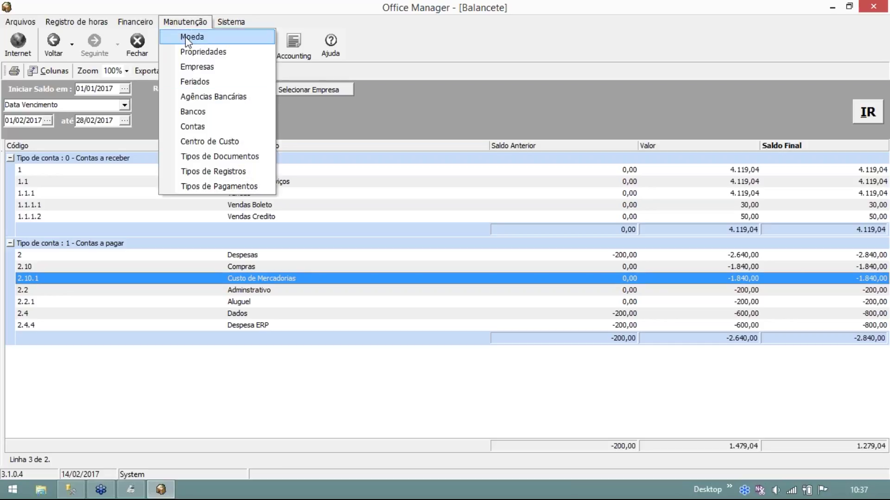
click(235, 172)
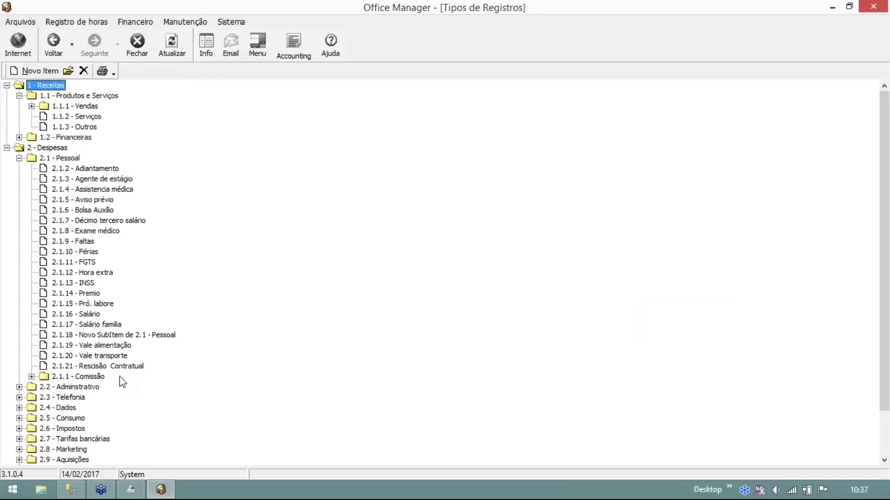
click(141, 52)
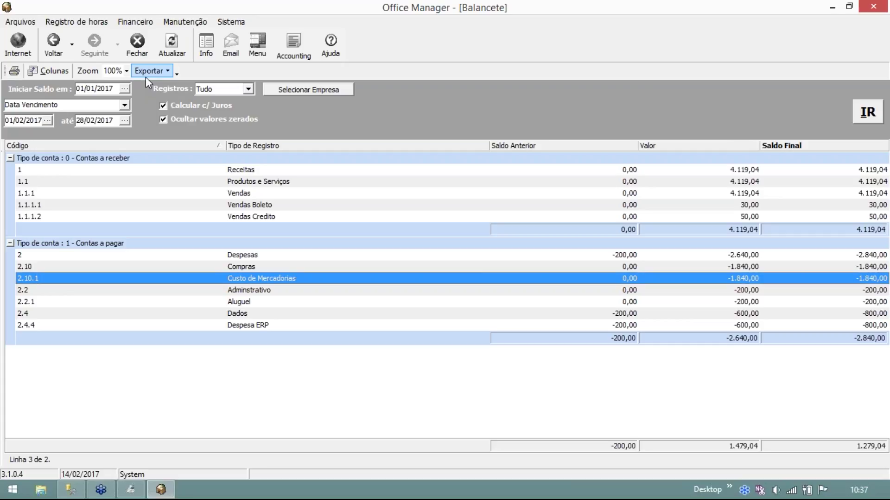
Examine the Despesas, Compras and Aluguel rows under accounts payable in the trial balance.
click(243, 255)
click(241, 266)
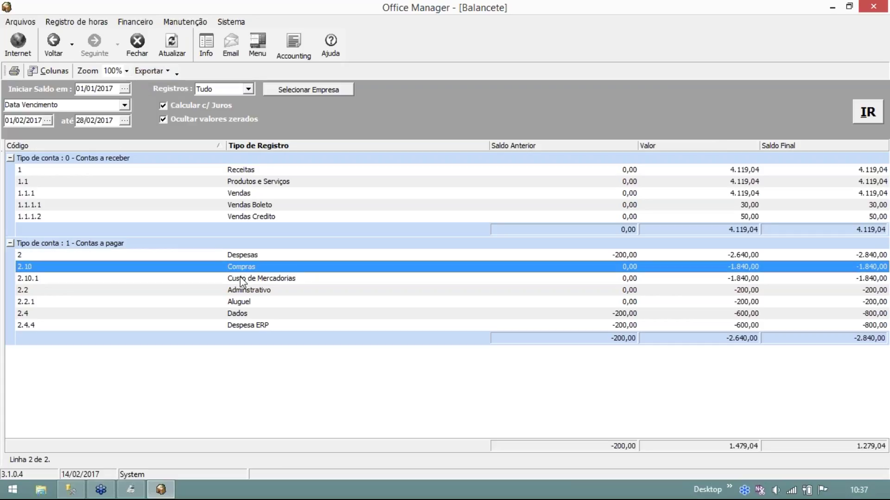
click(243, 302)
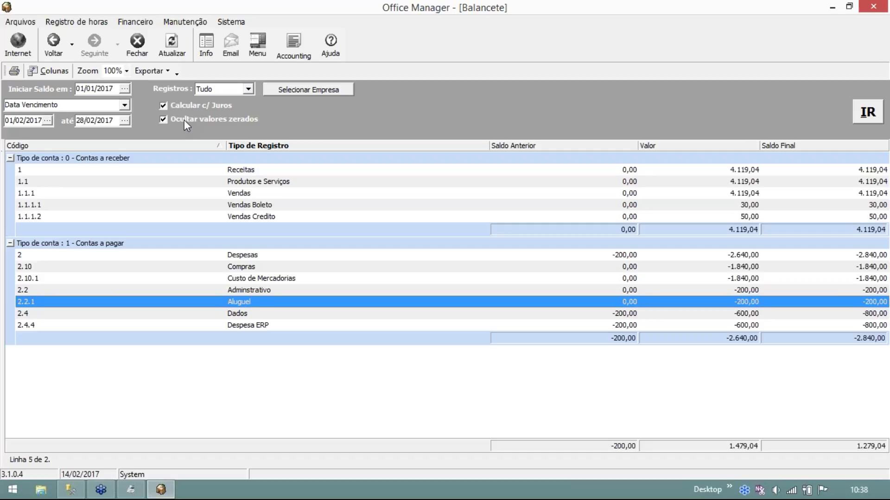
Open accounts payable (Contas a Pagar) and bring up its sales and purchase tax comparison.
click(135, 22)
mouse_move(184, 22)
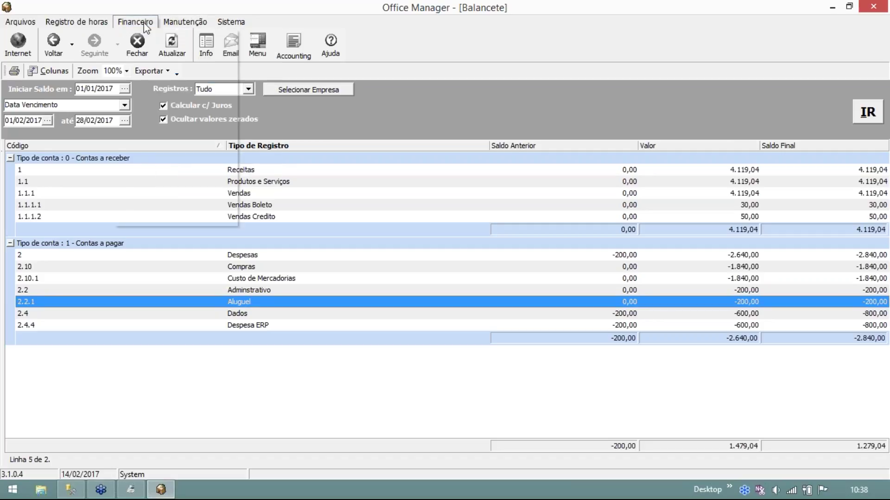
mouse_move(135, 21)
click(157, 96)
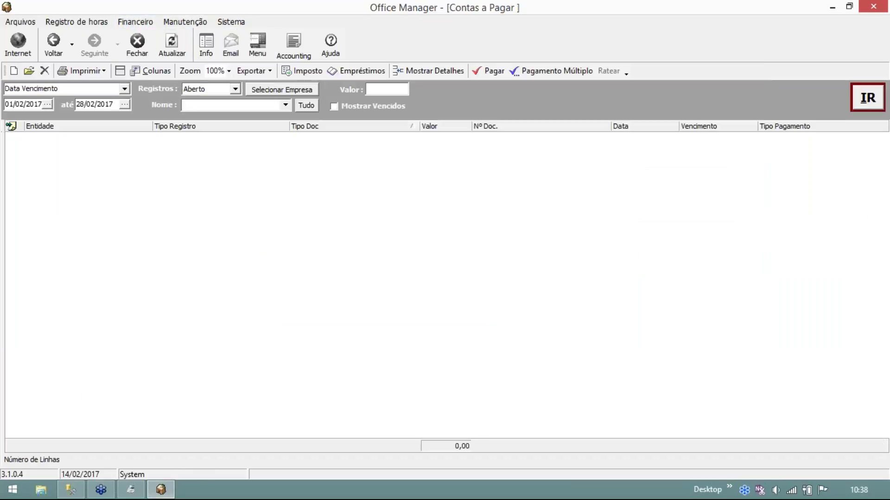
click(288, 75)
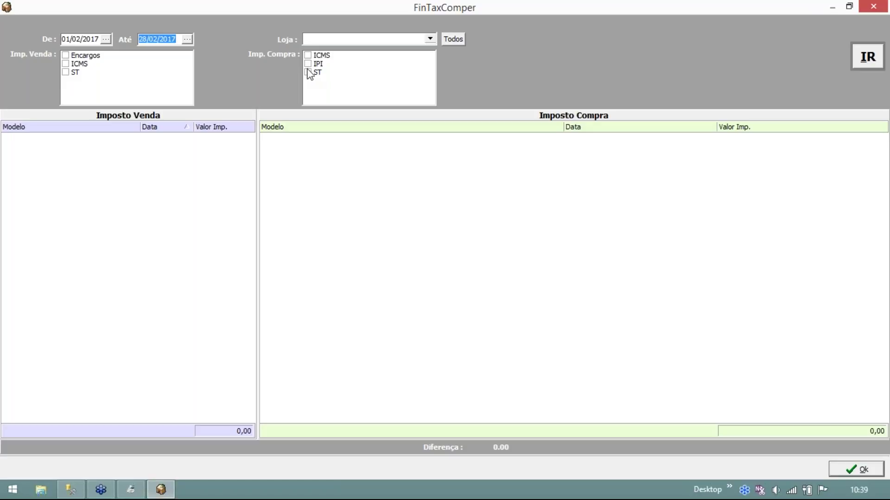
Generate the comparison for sales taxes Encargos, ICMS and ST and purchase taxes ICMS, IPI and ST, inspect Invoice 3, and close it.
click(66, 55)
click(65, 64)
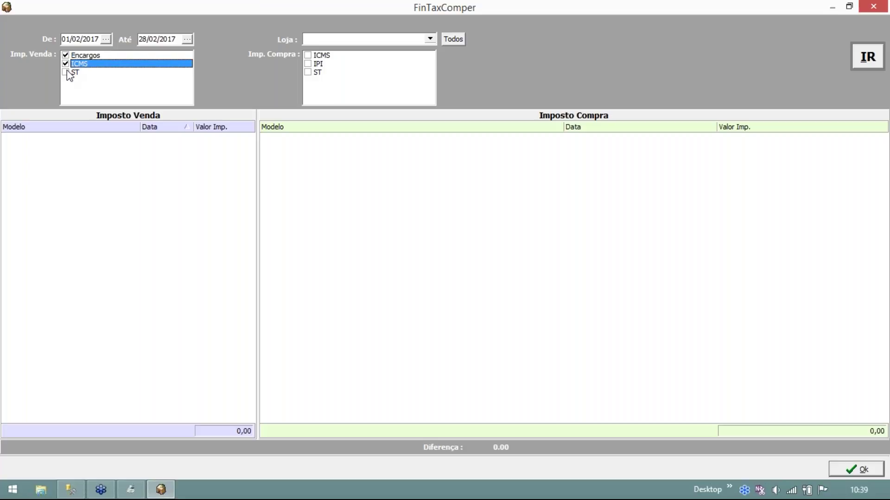
click(66, 72)
click(308, 55)
click(308, 63)
click(308, 72)
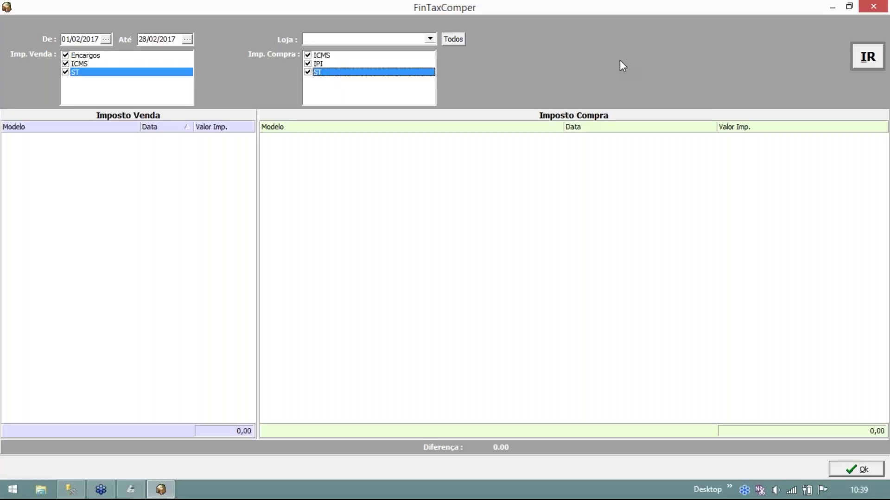
click(865, 58)
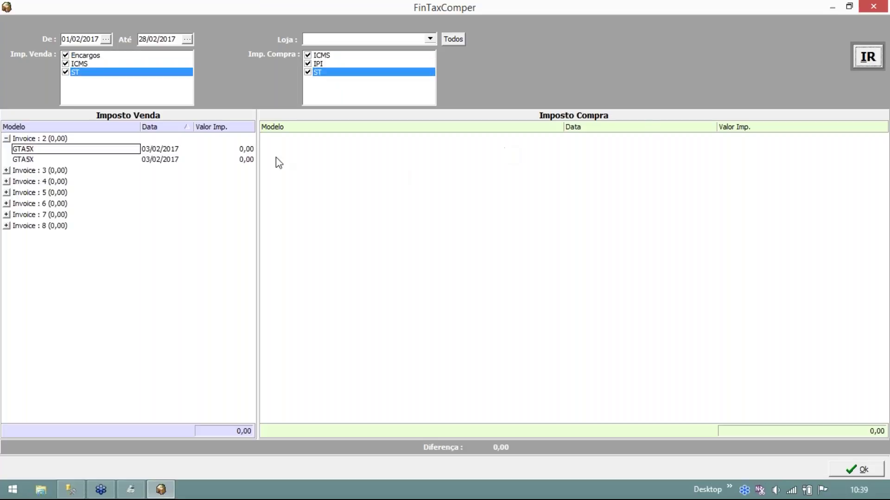
click(7, 170)
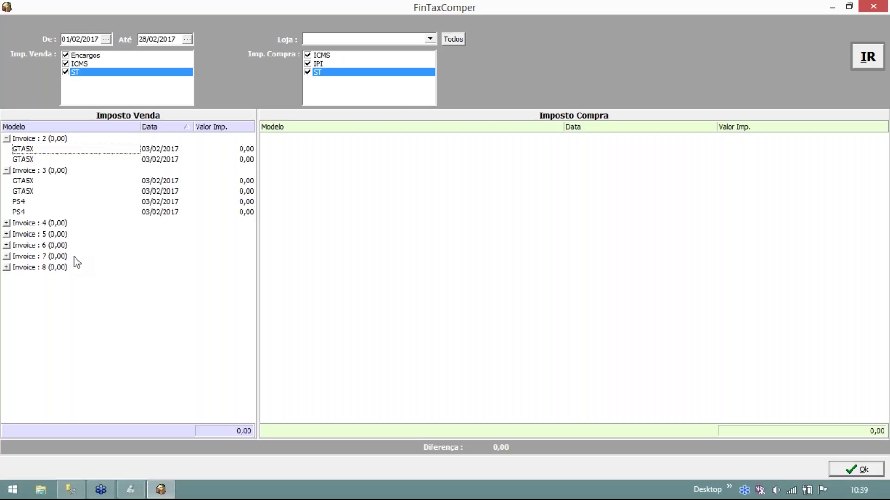
click(855, 468)
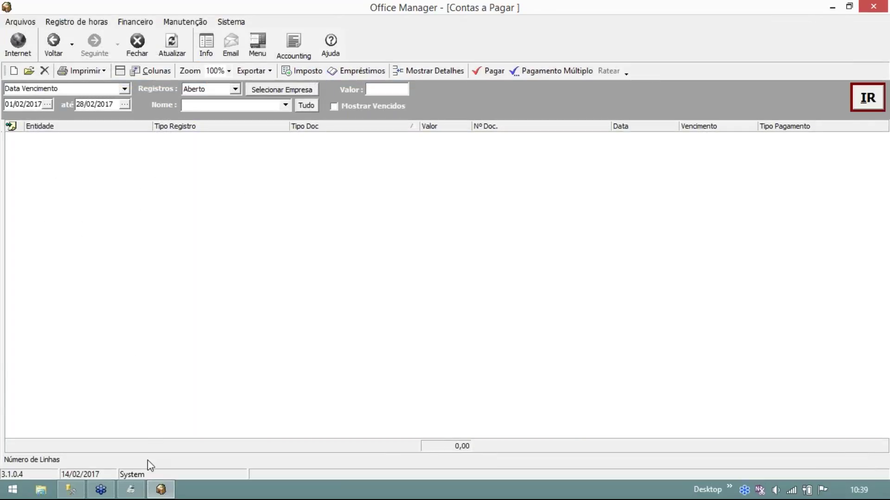
Switch to MainRetail and open the fiscal NF-e sending screen, entering the access password.
click(131, 490)
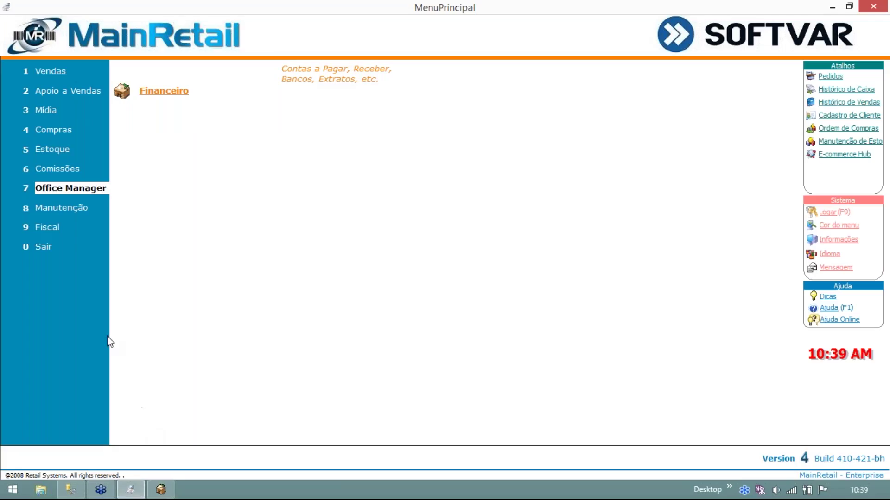
mouse_move(69, 226)
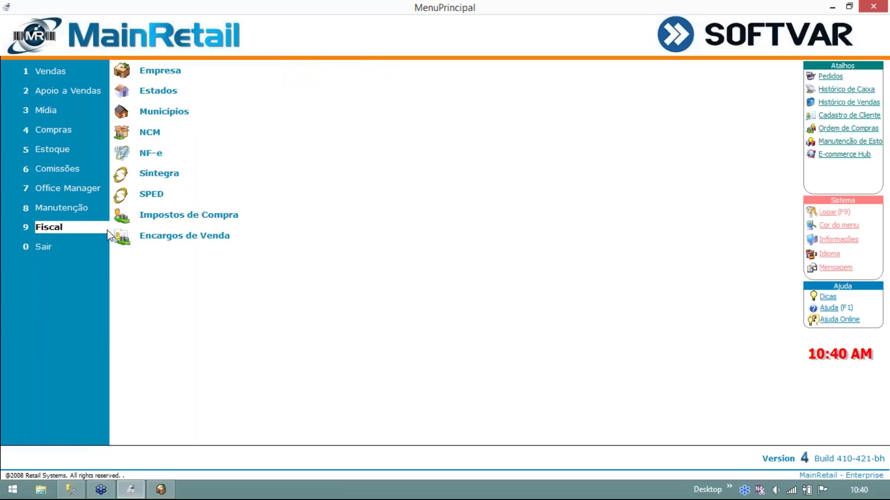
click(153, 155)
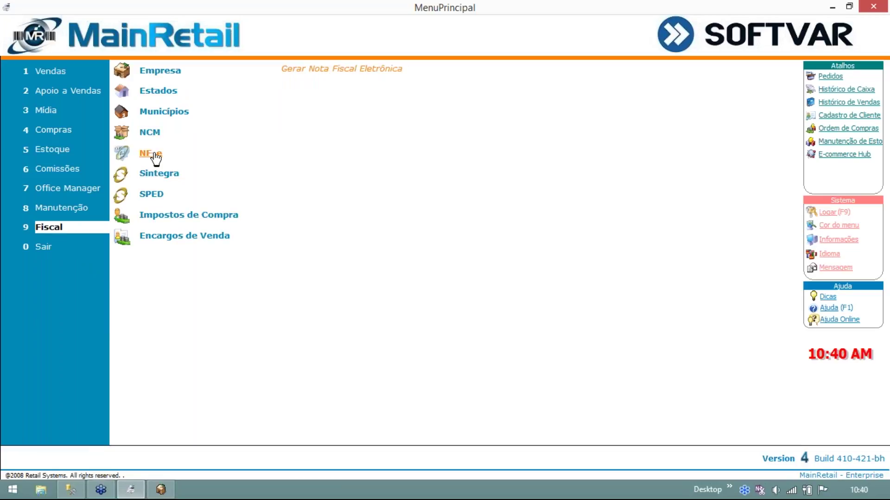
text(**)
key(Tab)
key(Tab)
key(space)
key(Return)
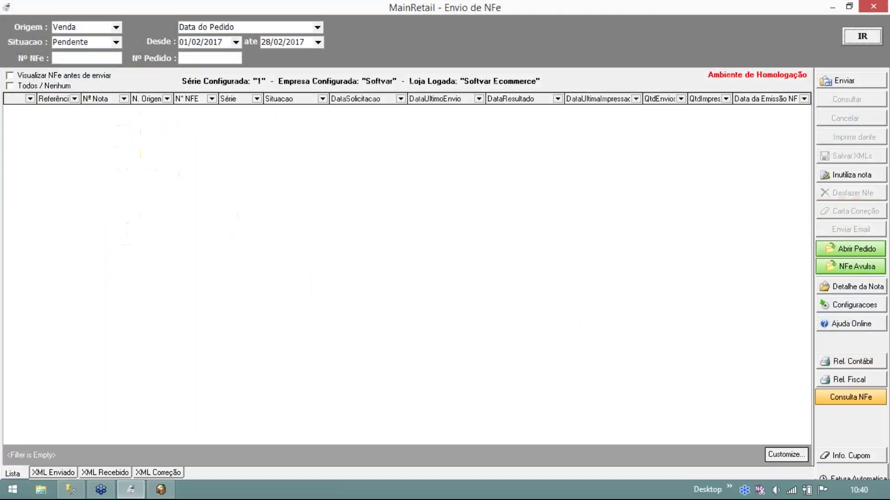
Open the NF-e fiscal report and examine its Entrada/Saída options and start and end date filters.
click(858, 379)
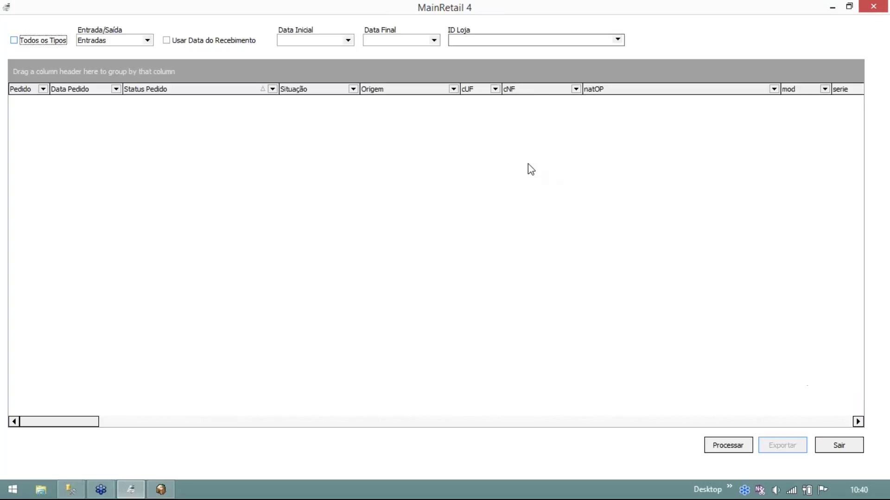
click(142, 41)
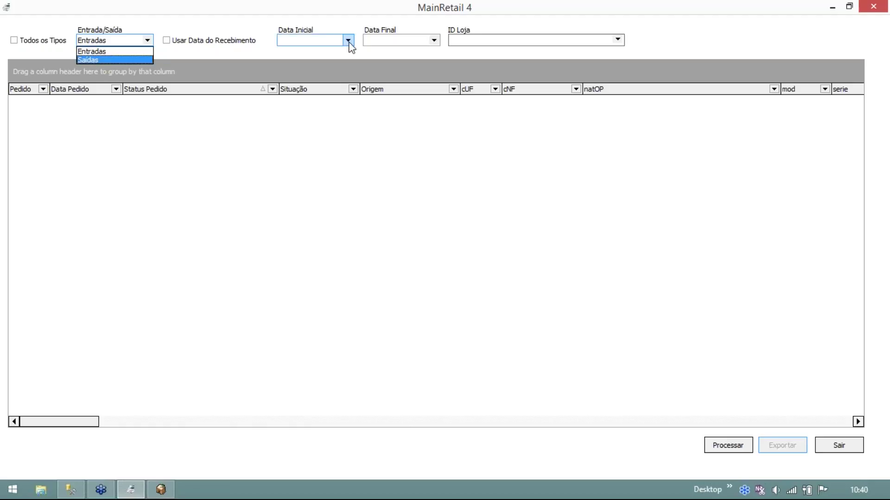
click(348, 40)
click(433, 40)
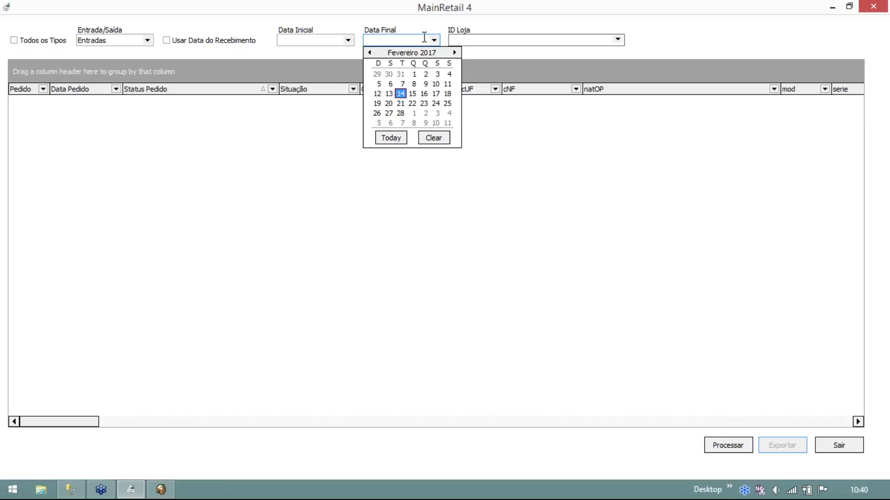
Switch to Office Manager and reopen the tax comparison from accounts payable.
click(161, 490)
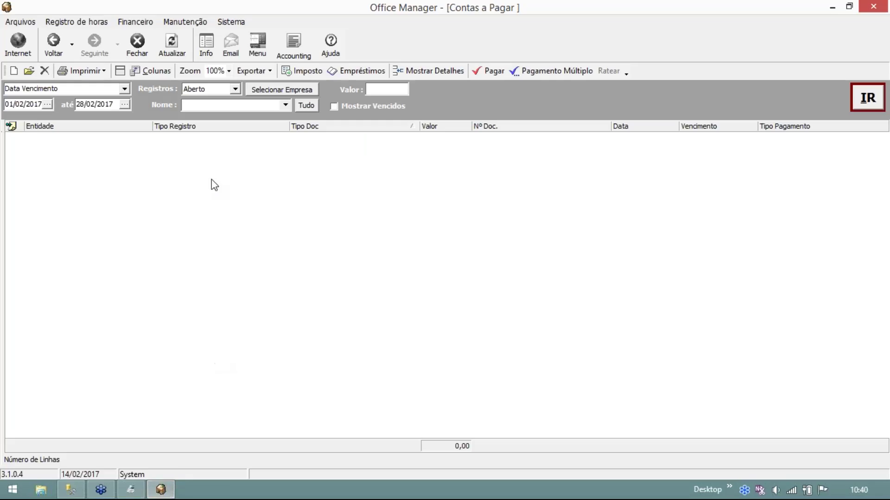
click(293, 69)
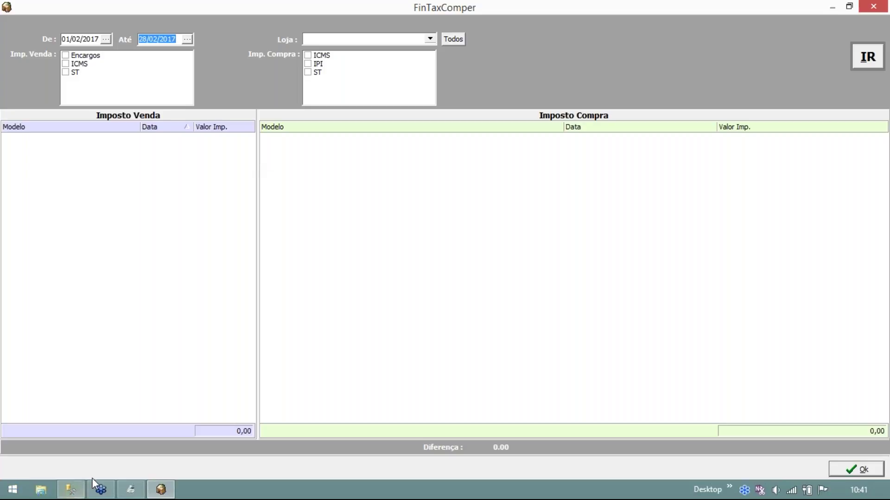
Switch back to MainRetail, exit the fiscal report and open the NF-e accounting report (Relatório Contábil).
click(131, 489)
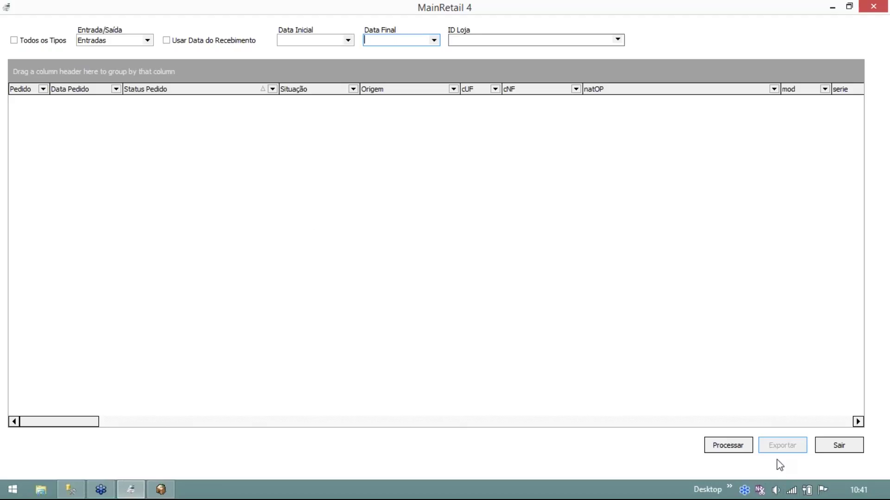
click(839, 445)
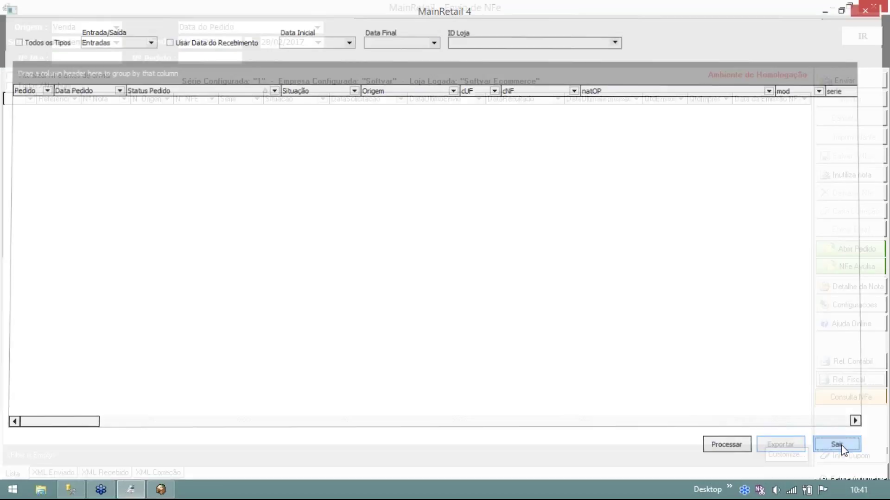
click(851, 364)
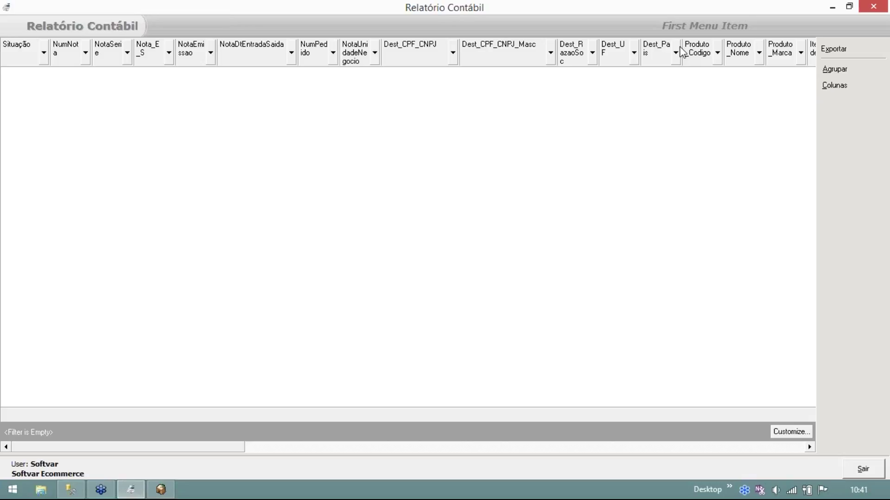
In Office Manager, generate the comparison for sales taxes Encargos, ICMS and ST, inspect Invoice 3's items, and close it.
click(161, 490)
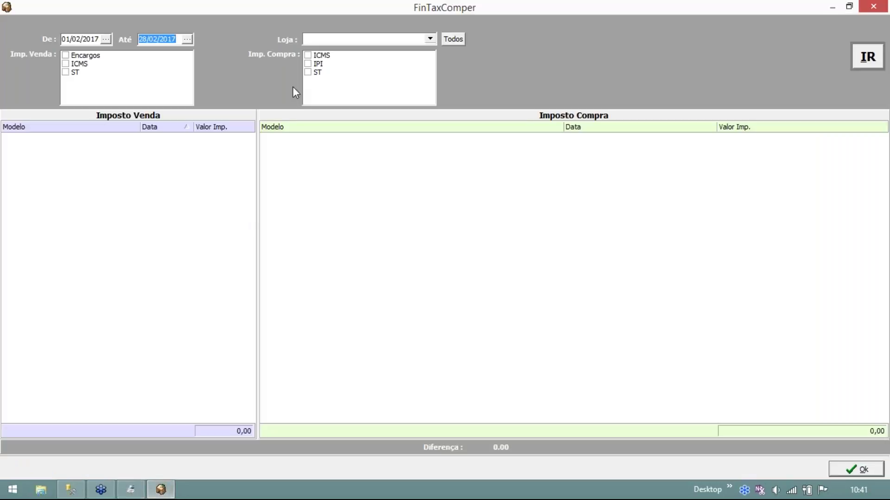
click(65, 55)
click(66, 64)
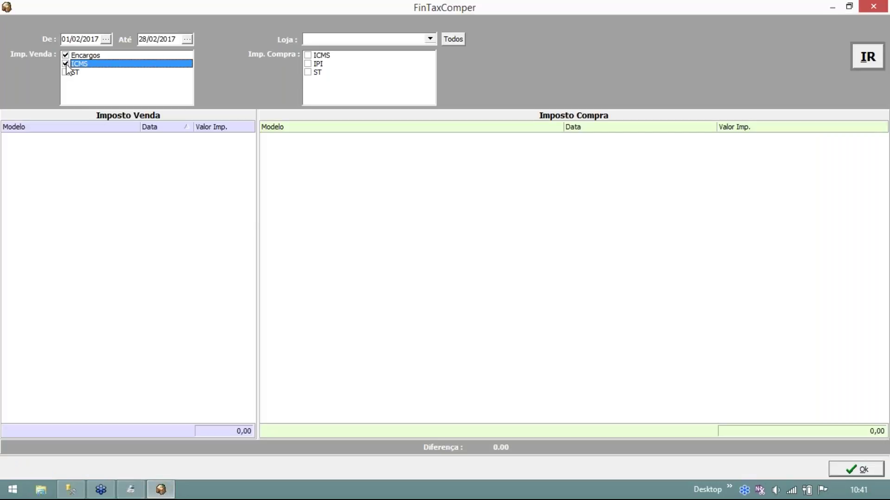
click(65, 72)
click(867, 56)
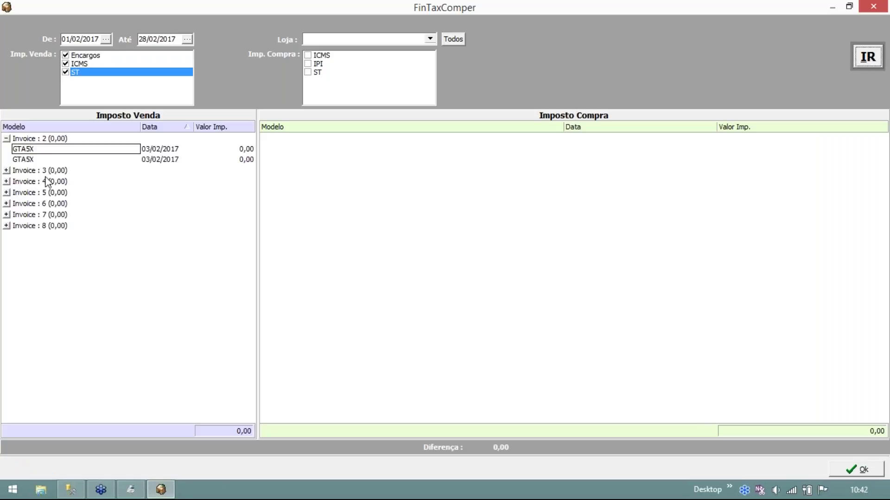
click(7, 171)
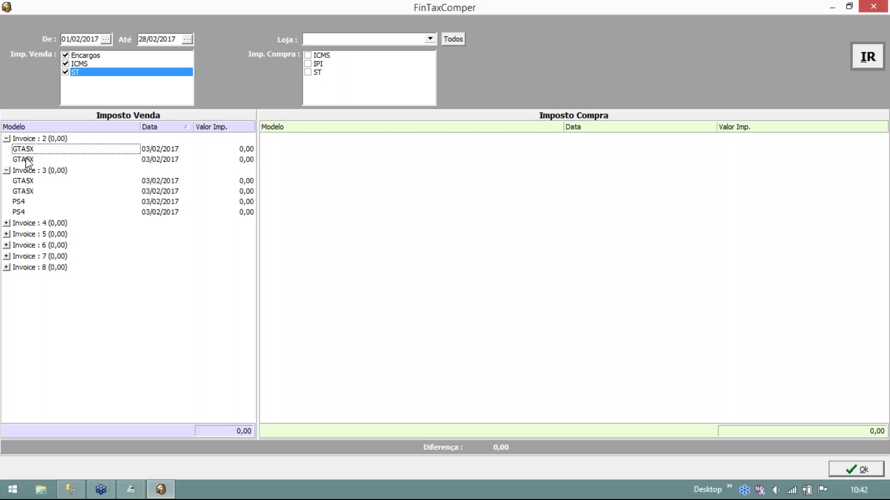
click(869, 472)
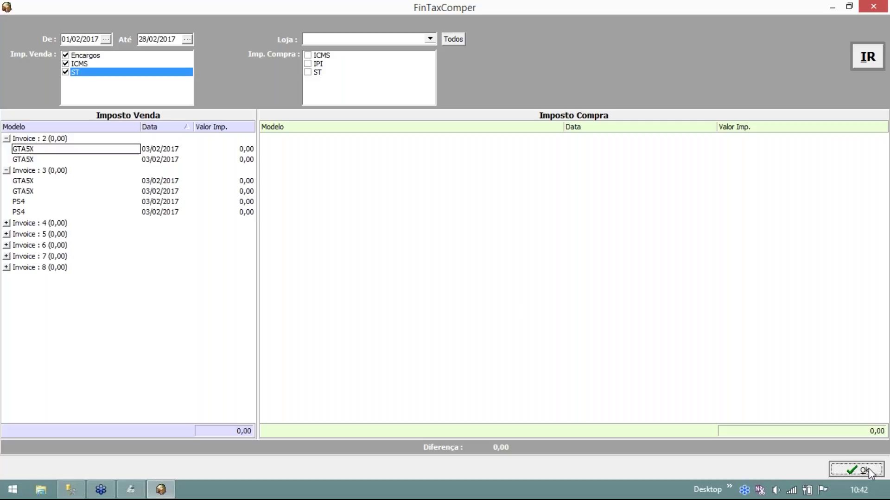